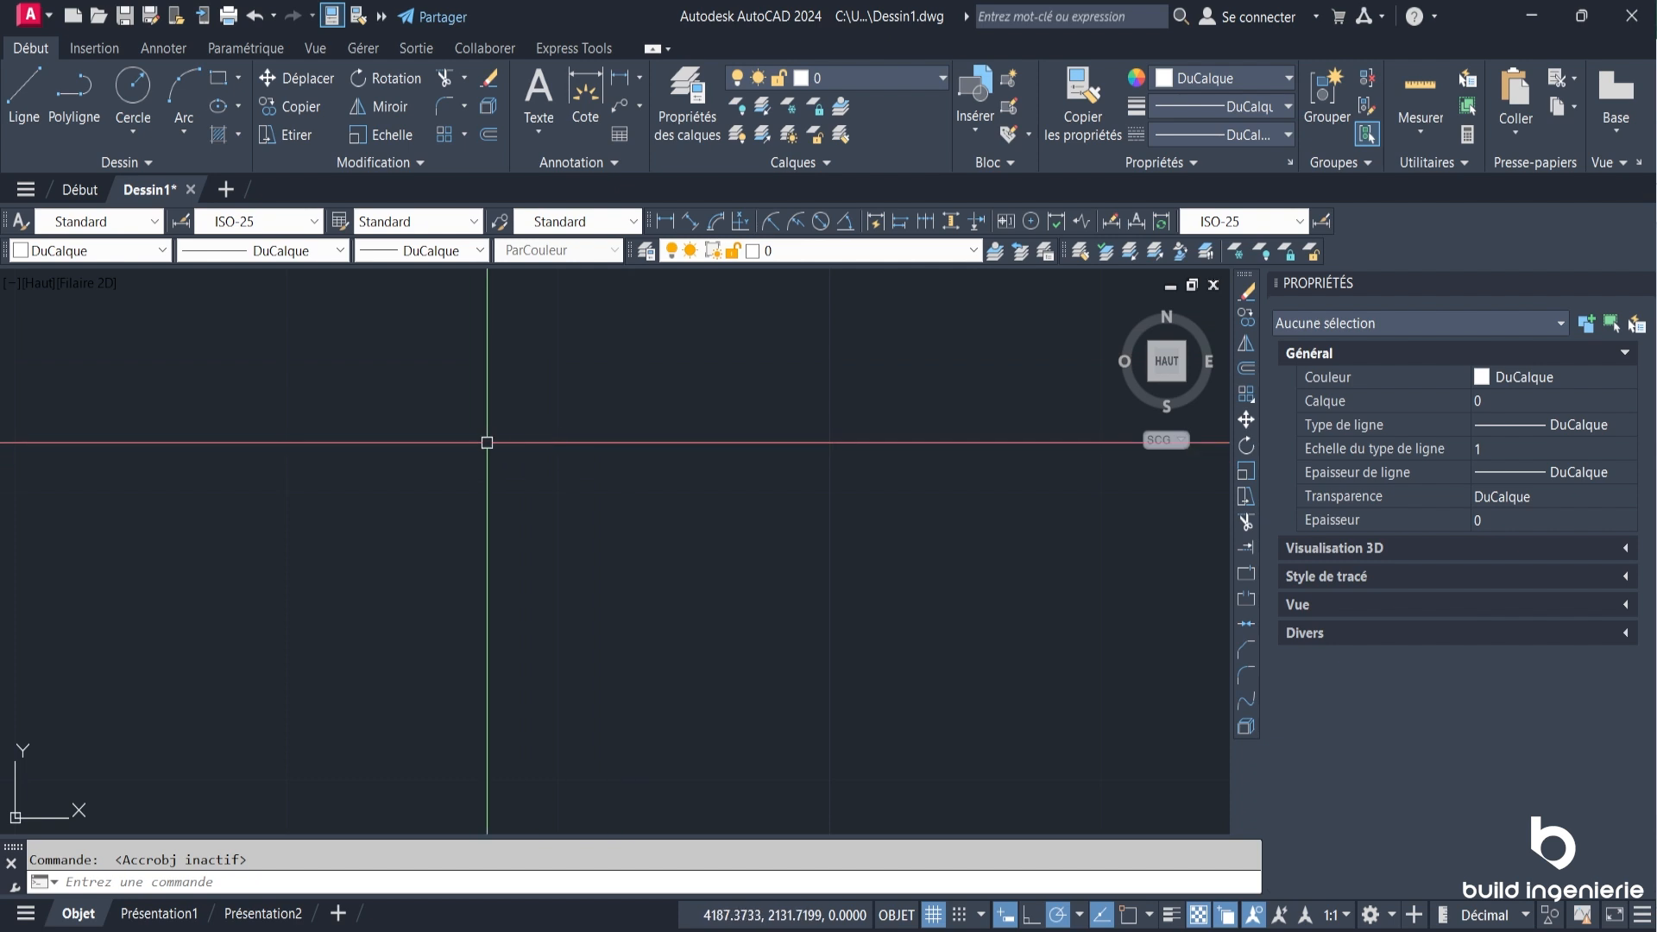
# Draw a slanted line about 10.6 units long at about 29° in the empty drawing area.
pyautogui.click(401, 163)
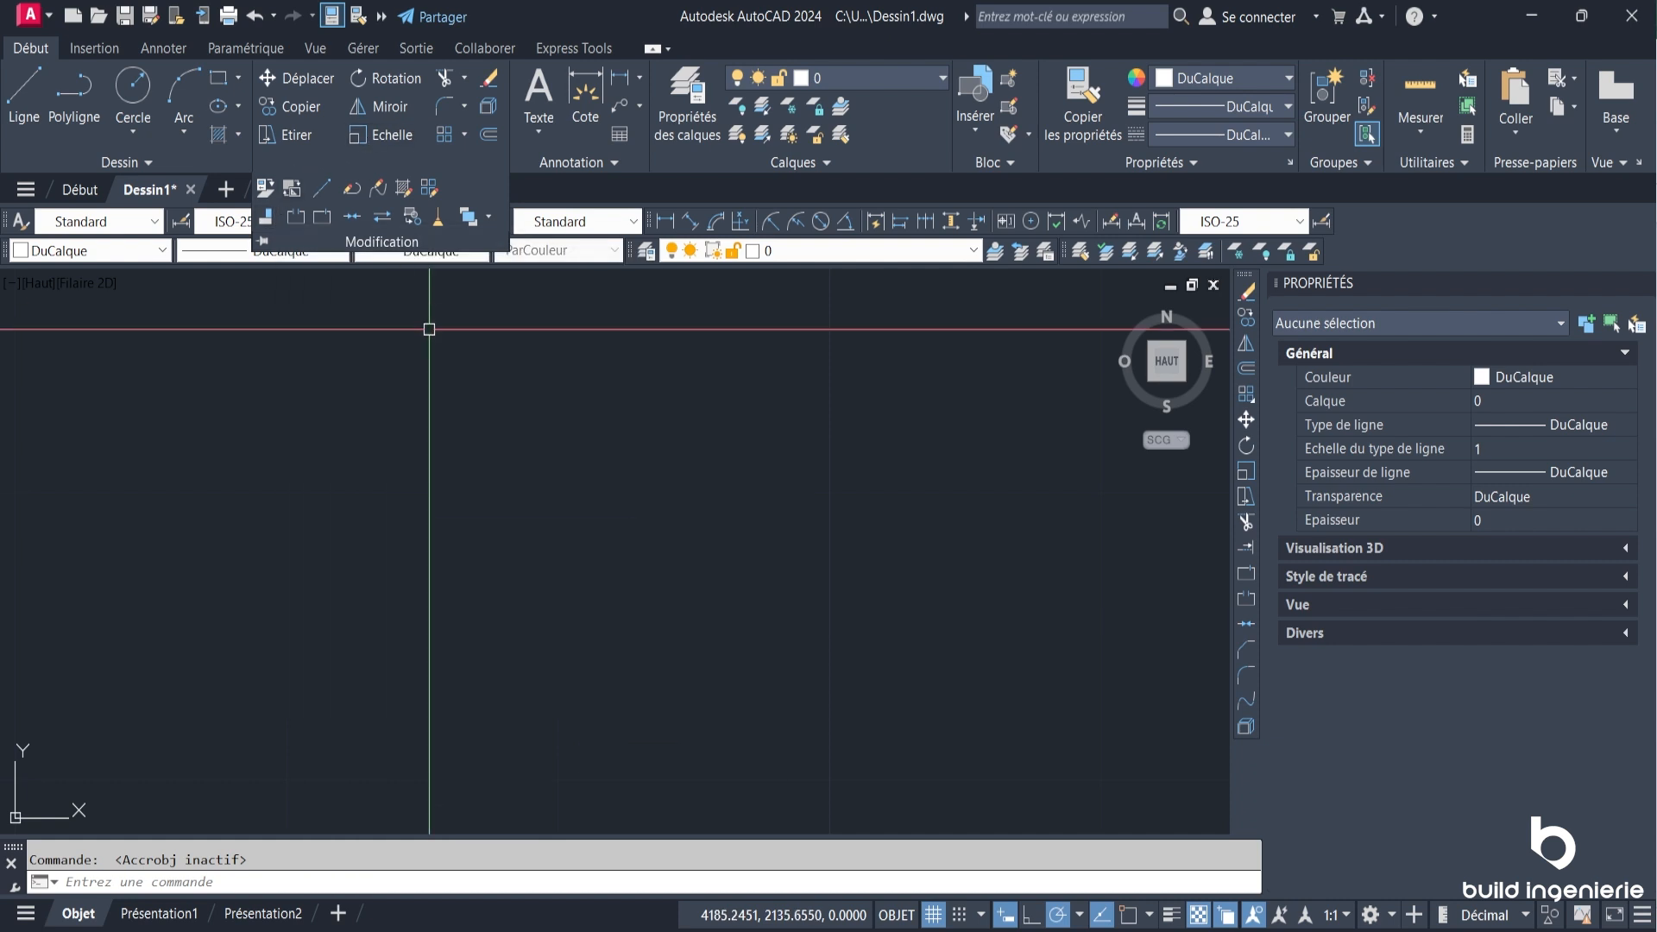
pyautogui.write('l')
pyautogui.press('Return')
pyautogui.click(612, 635)
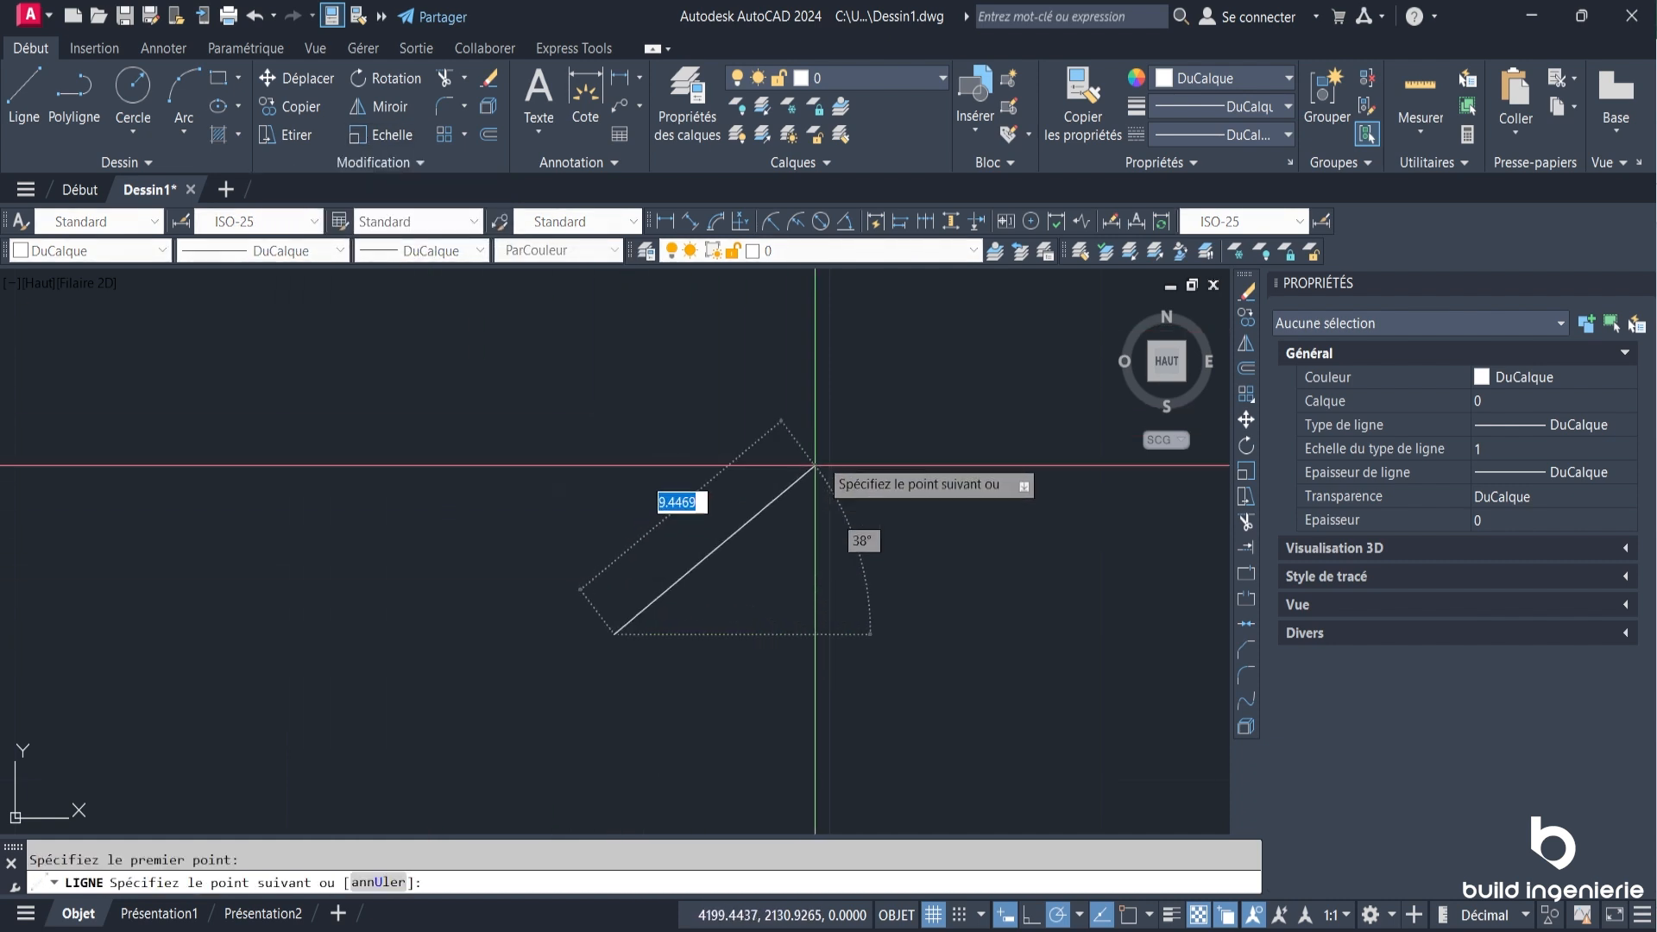
pyautogui.click(866, 488)
pyautogui.press('Escape')
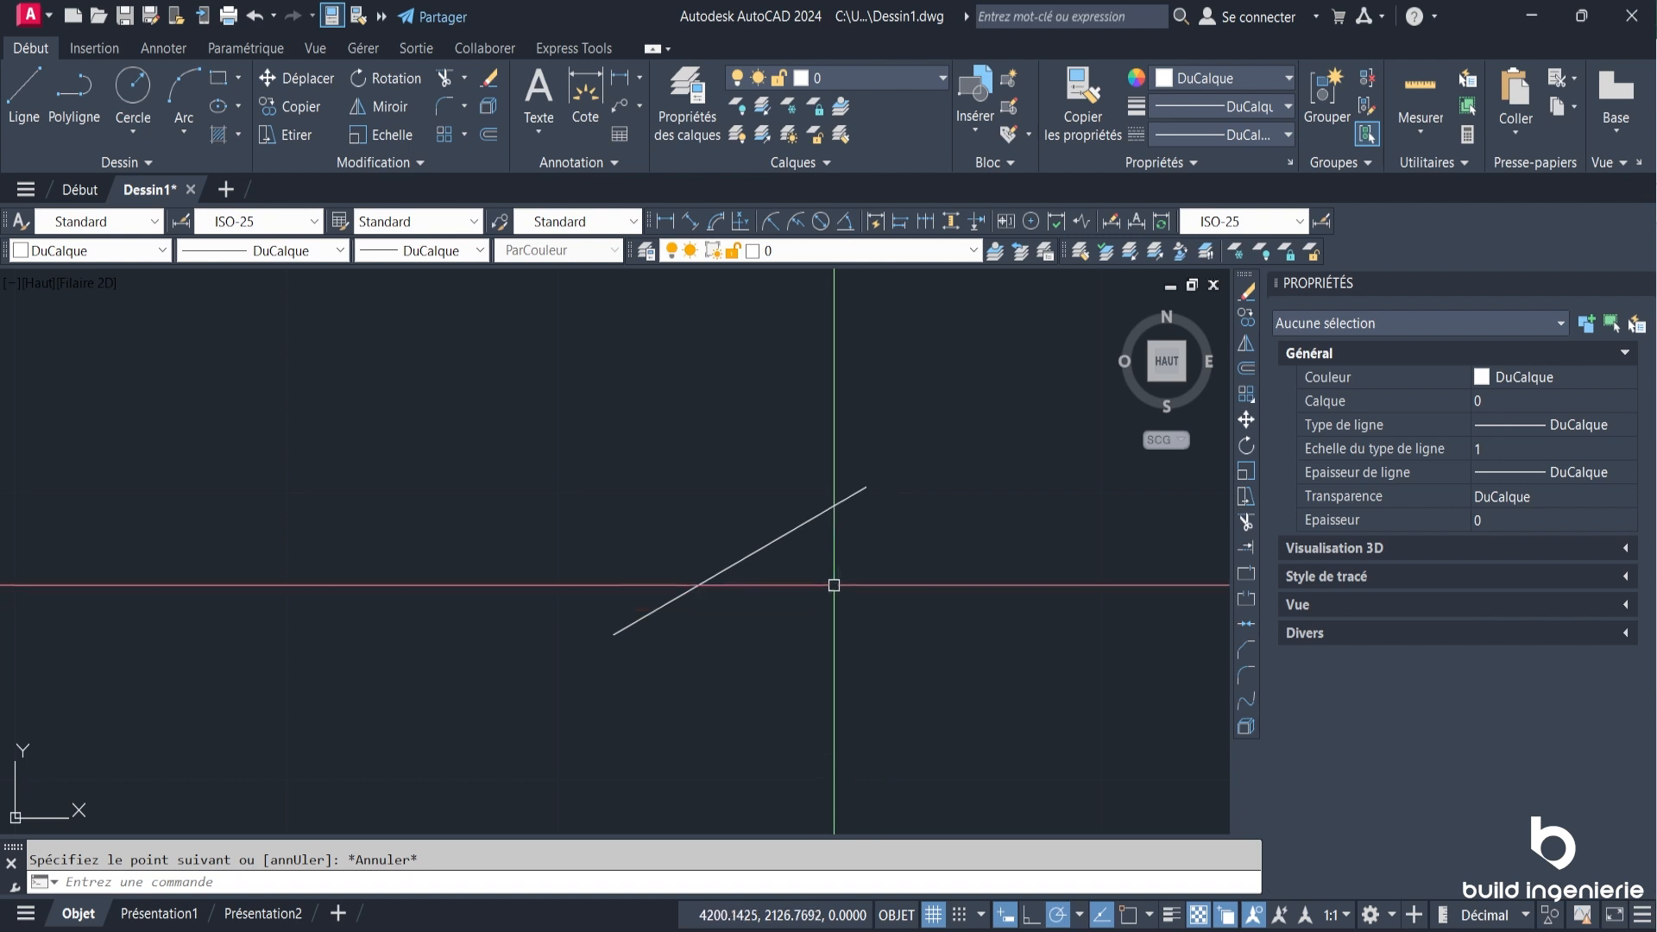
# Offset the slanted line by 15 units toward its lower side.
pyautogui.write('dec')
pyautogui.press('Return')
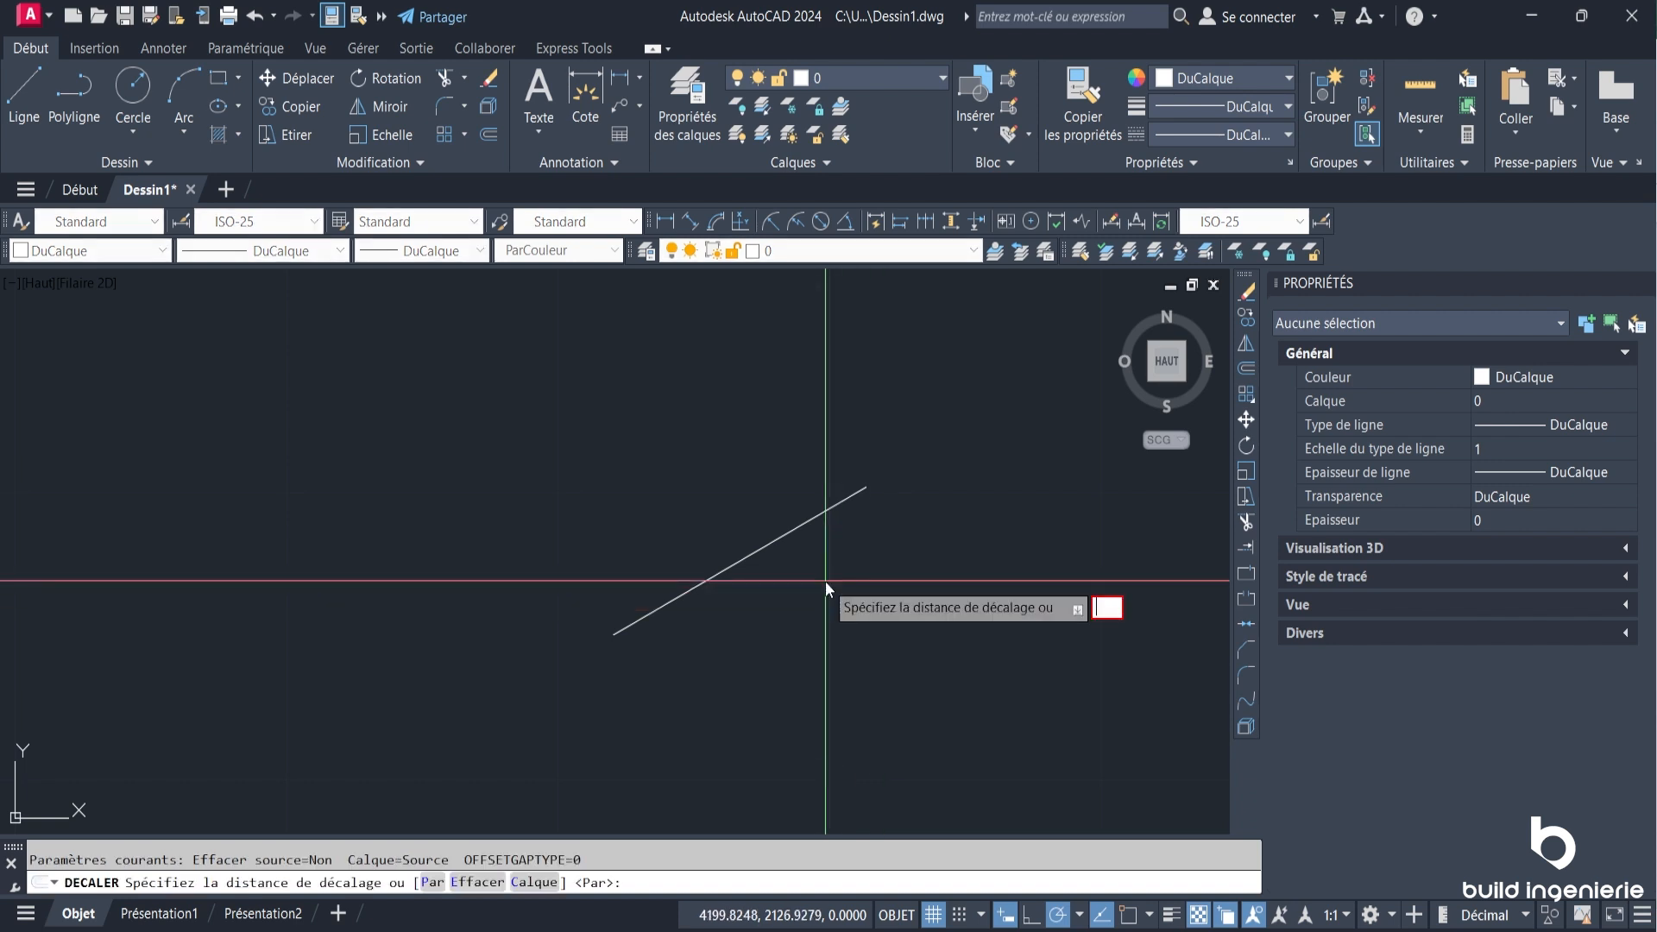
pyautogui.press('Return')
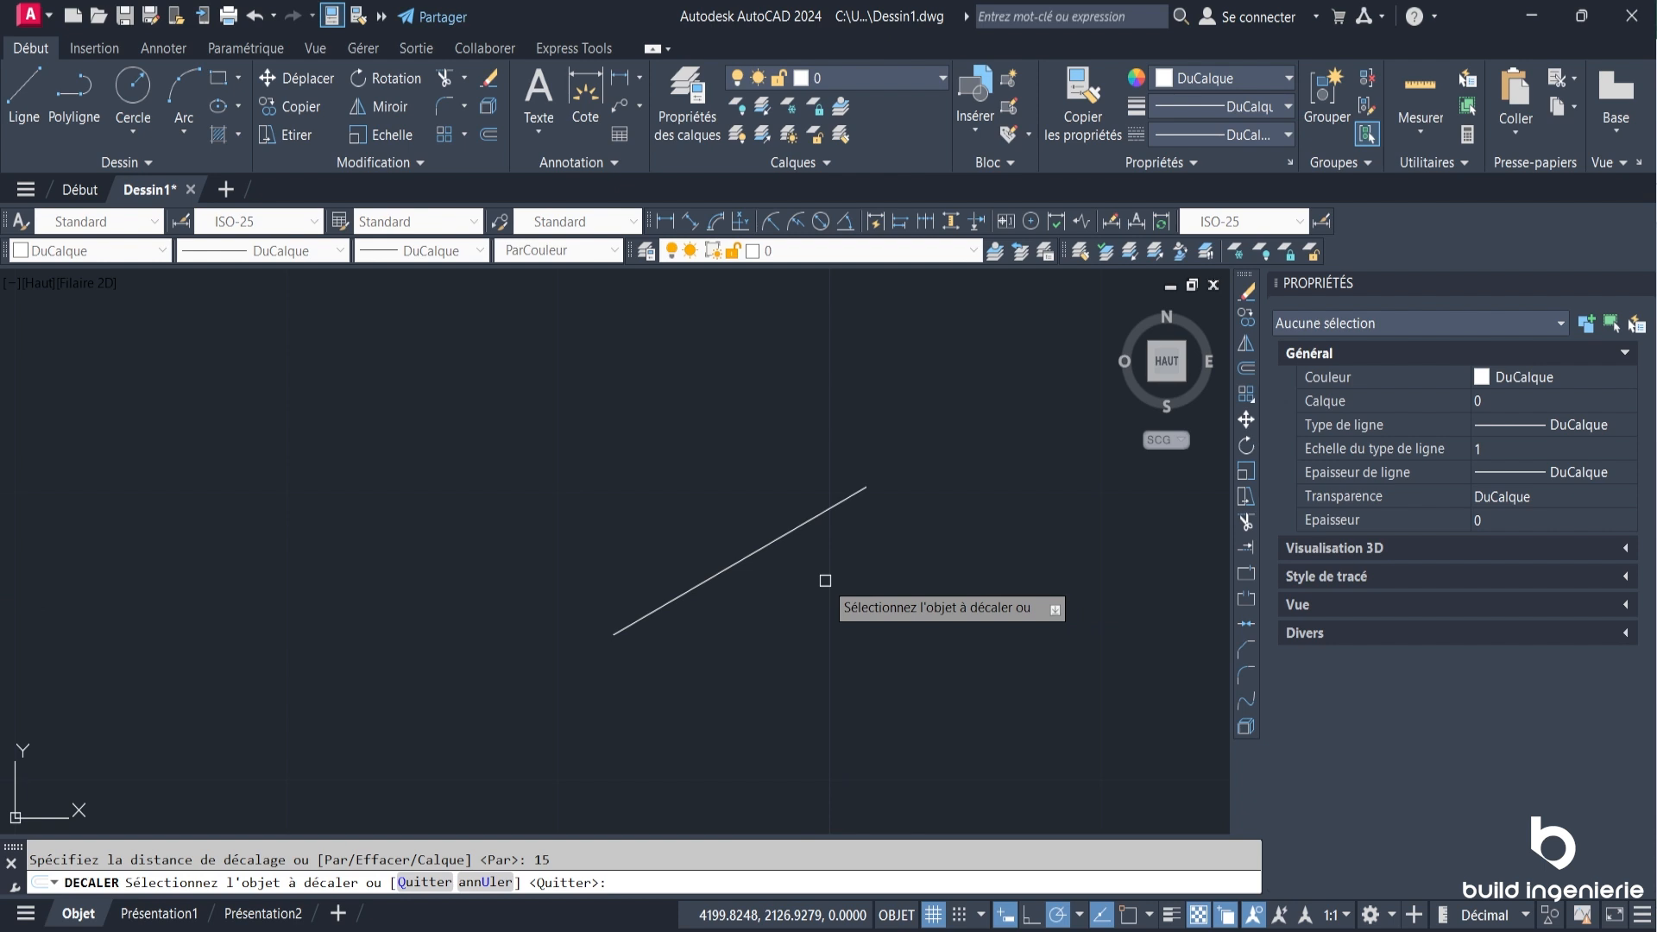
pyautogui.click(788, 535)
pyautogui.click(863, 612)
pyautogui.scroll(-4, 820, 450)
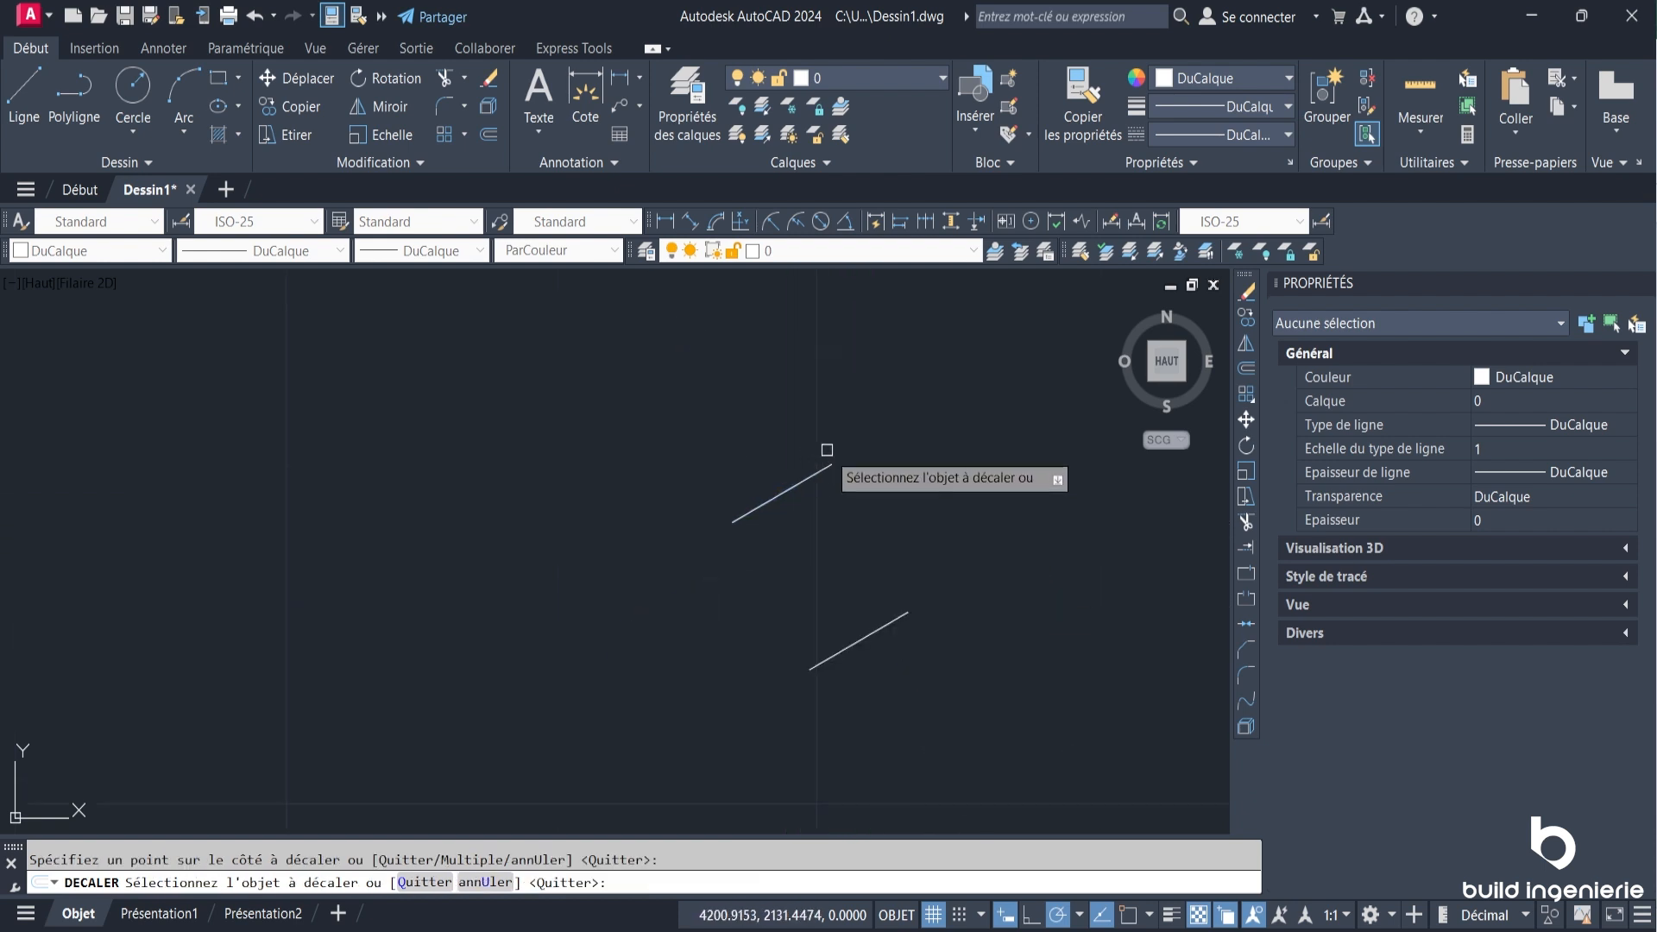
pyautogui.scroll(-3, 842, 470)
pyautogui.press('Escape')
# Erase the lower offset line, keeping the original slanted line.
pyautogui.click(863, 536)
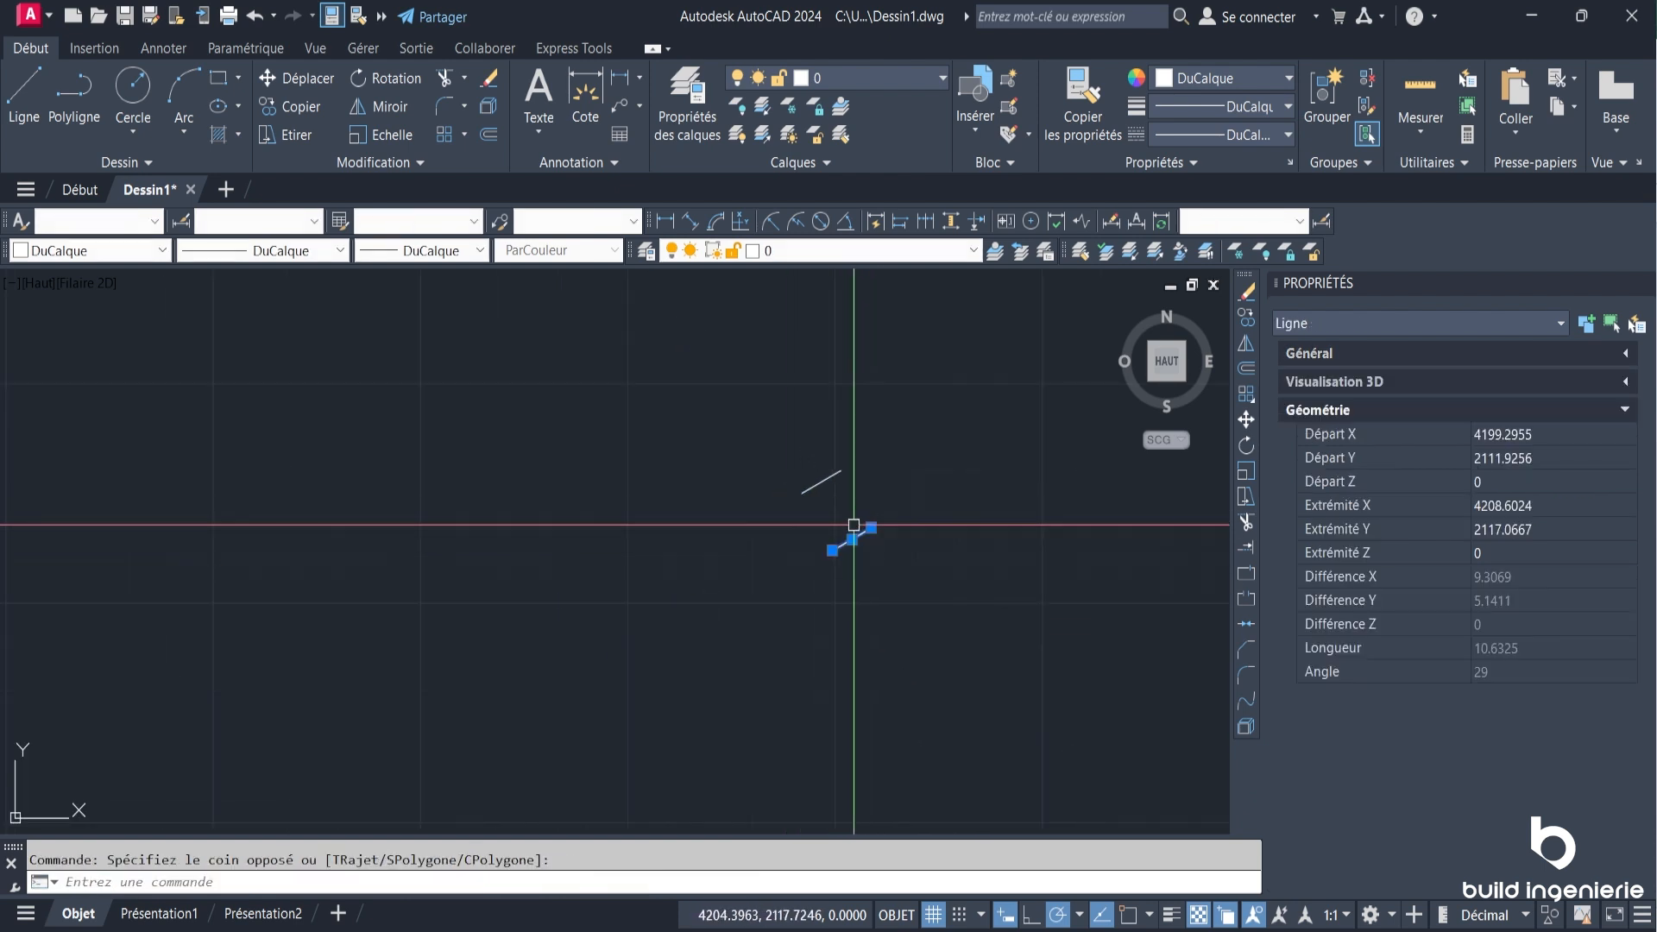
pyautogui.press('Delete')
pyautogui.click(862, 538)
pyautogui.click(786, 400)
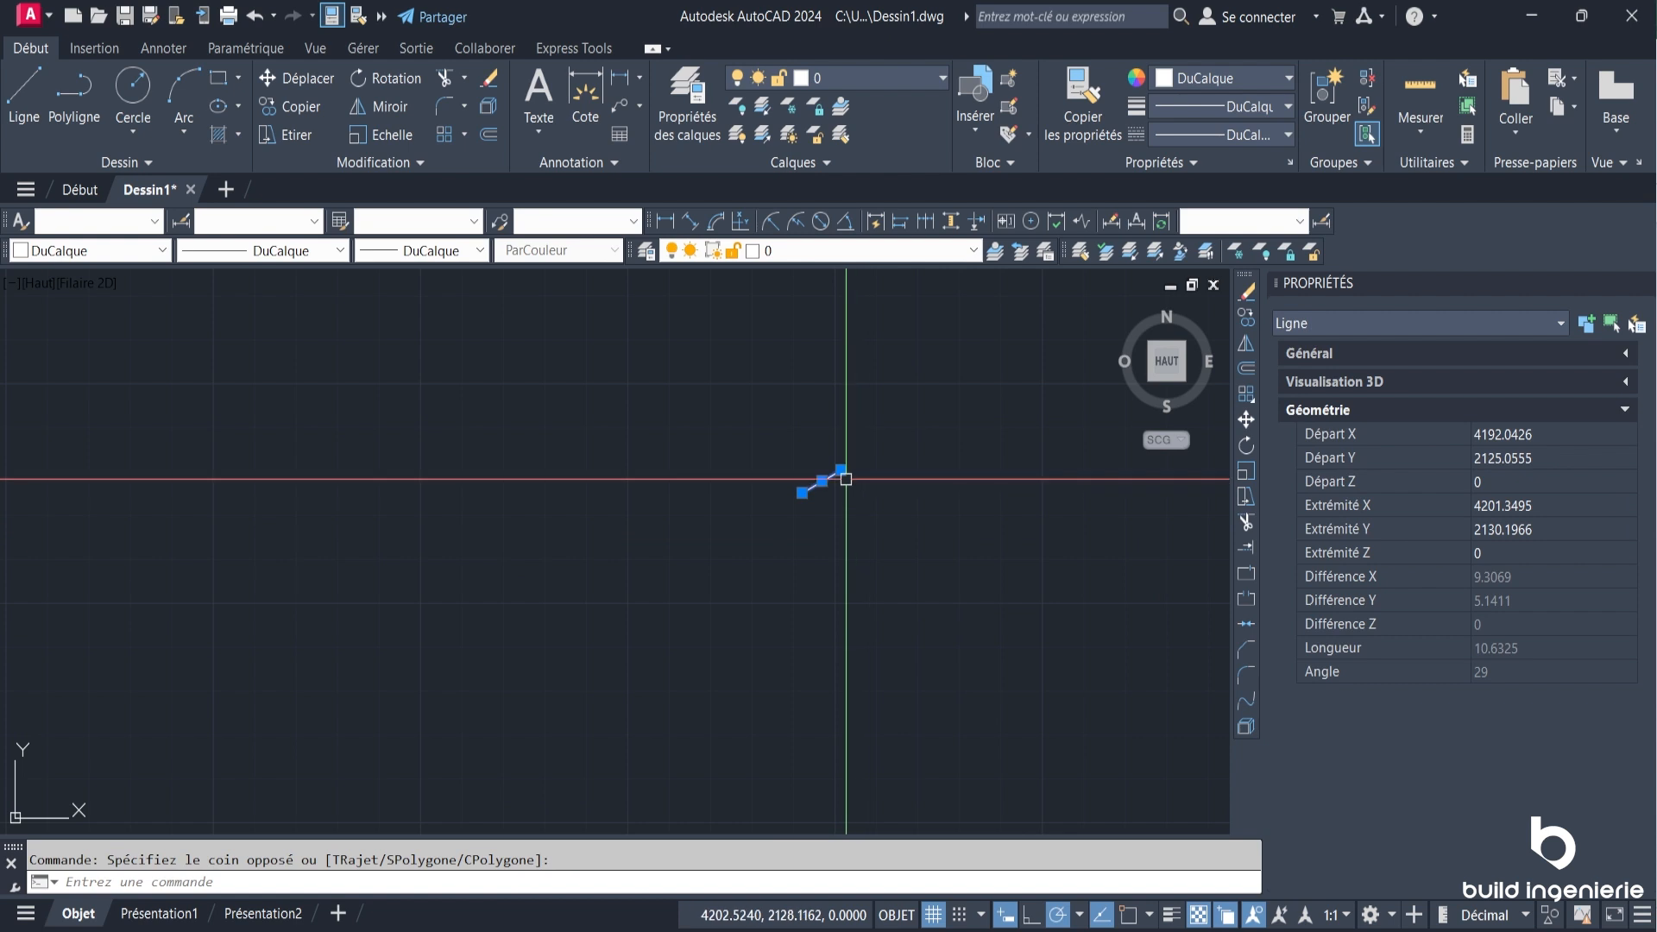
pyautogui.press('Escape')
# Set the slanted line's total length to 100 with the MODIFLONG command.
pyautogui.write('MODIFLONG')
pyautogui.press('Return')
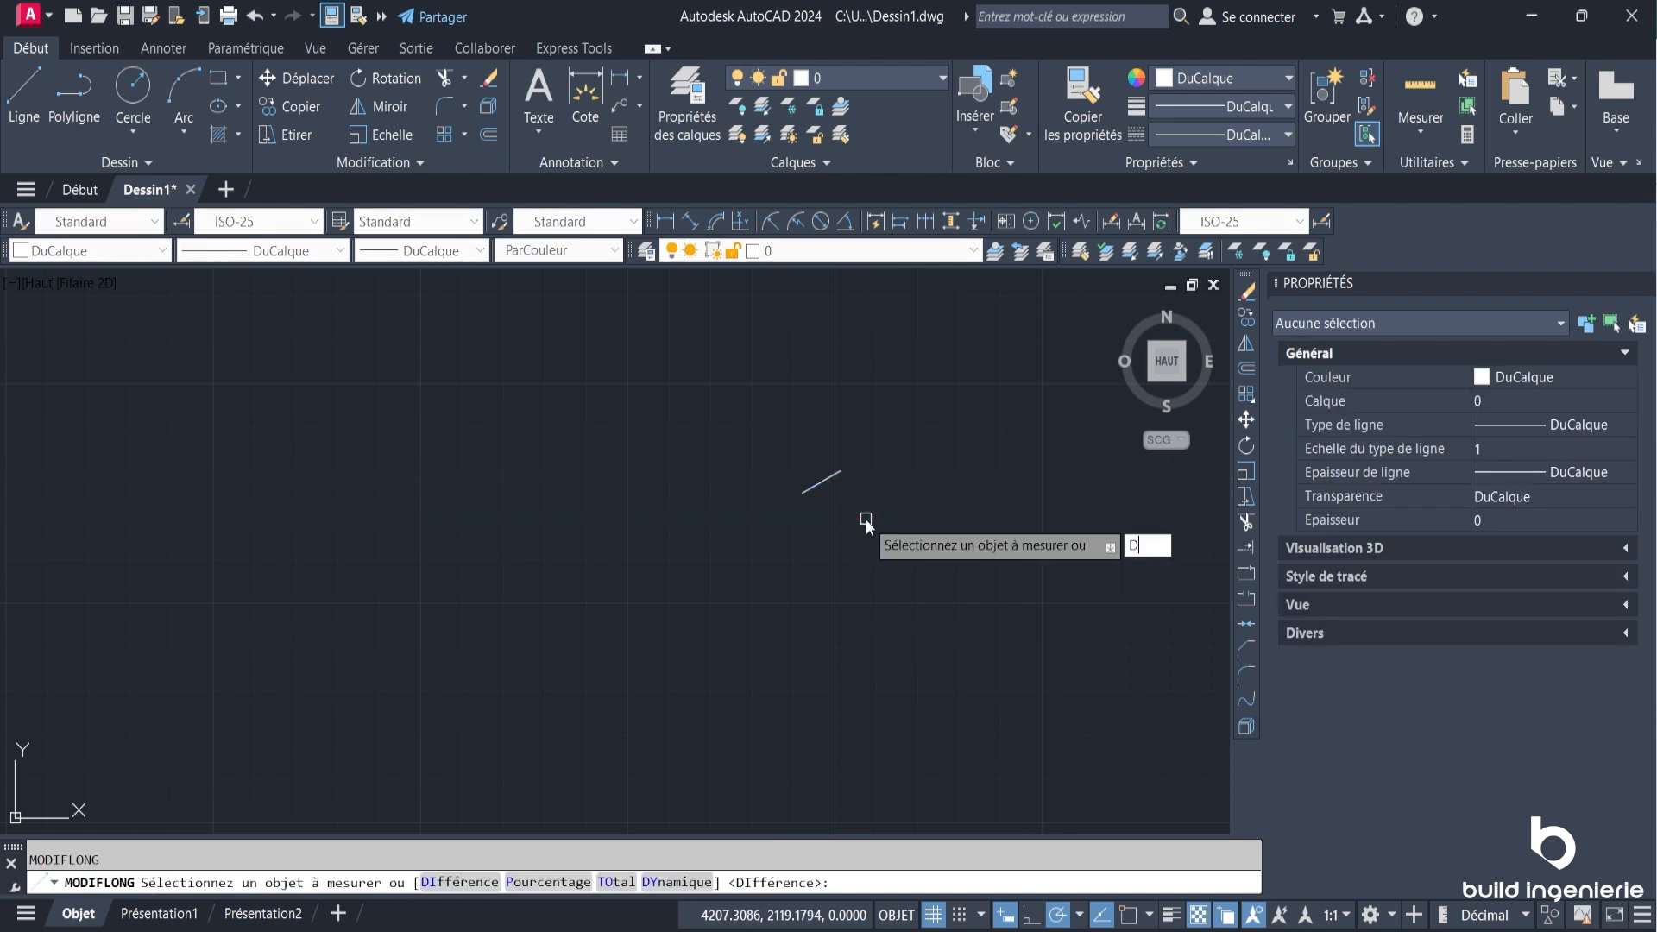
pyautogui.write('TO')
pyautogui.press('Return')
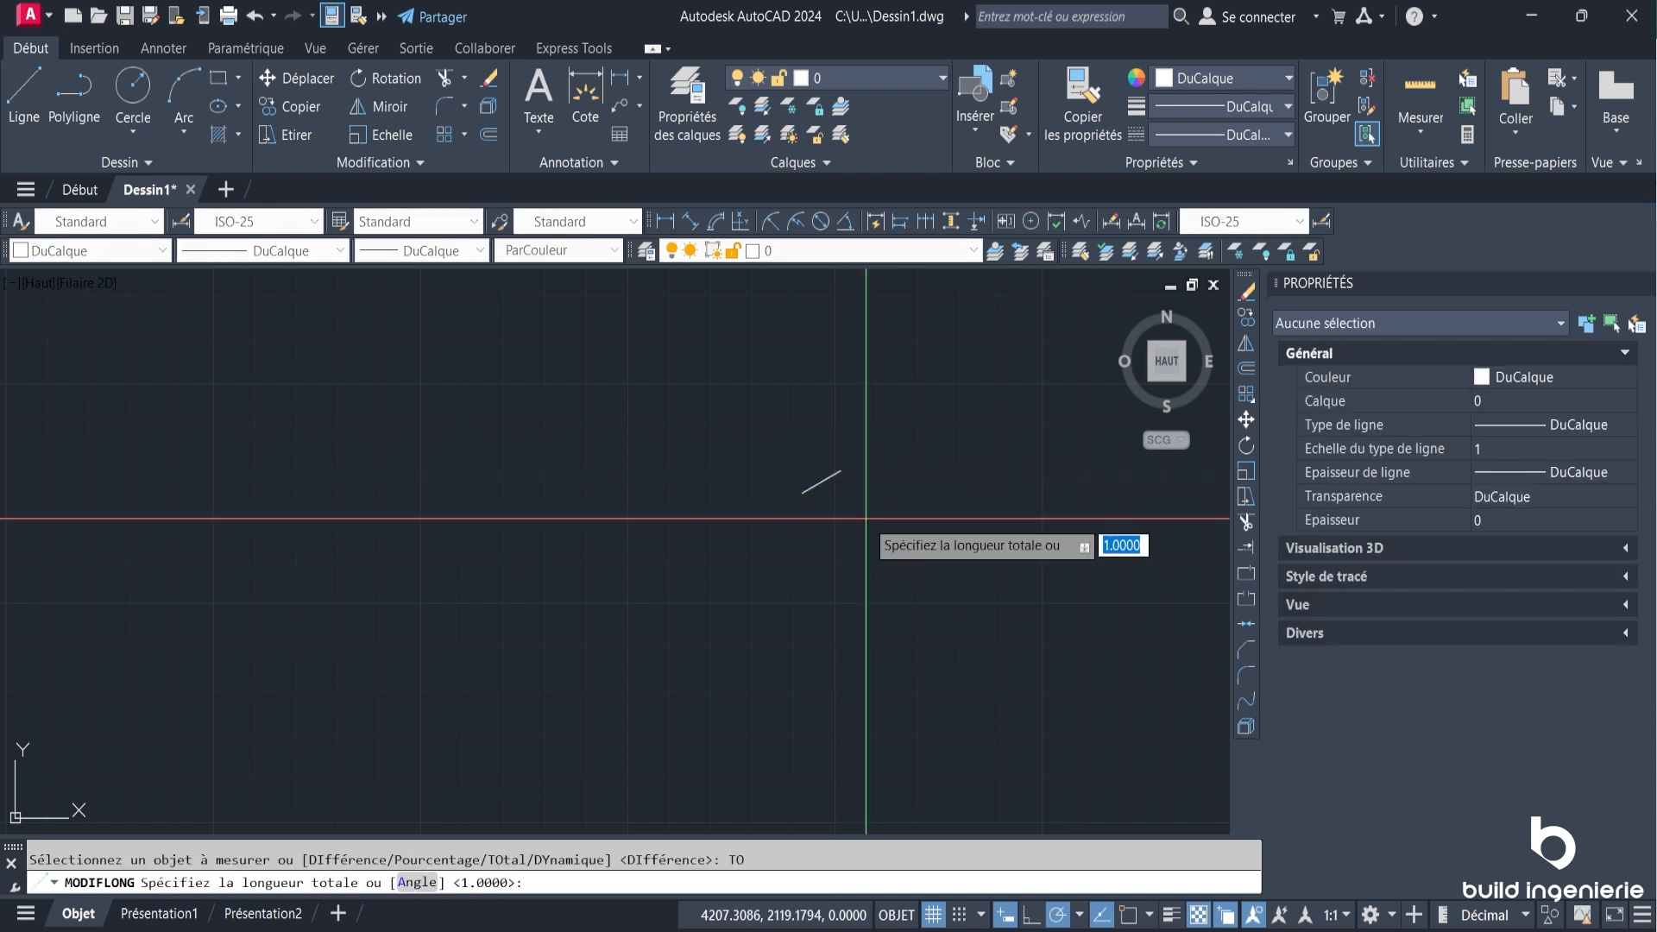
pyautogui.write('100')
pyautogui.press('Return')
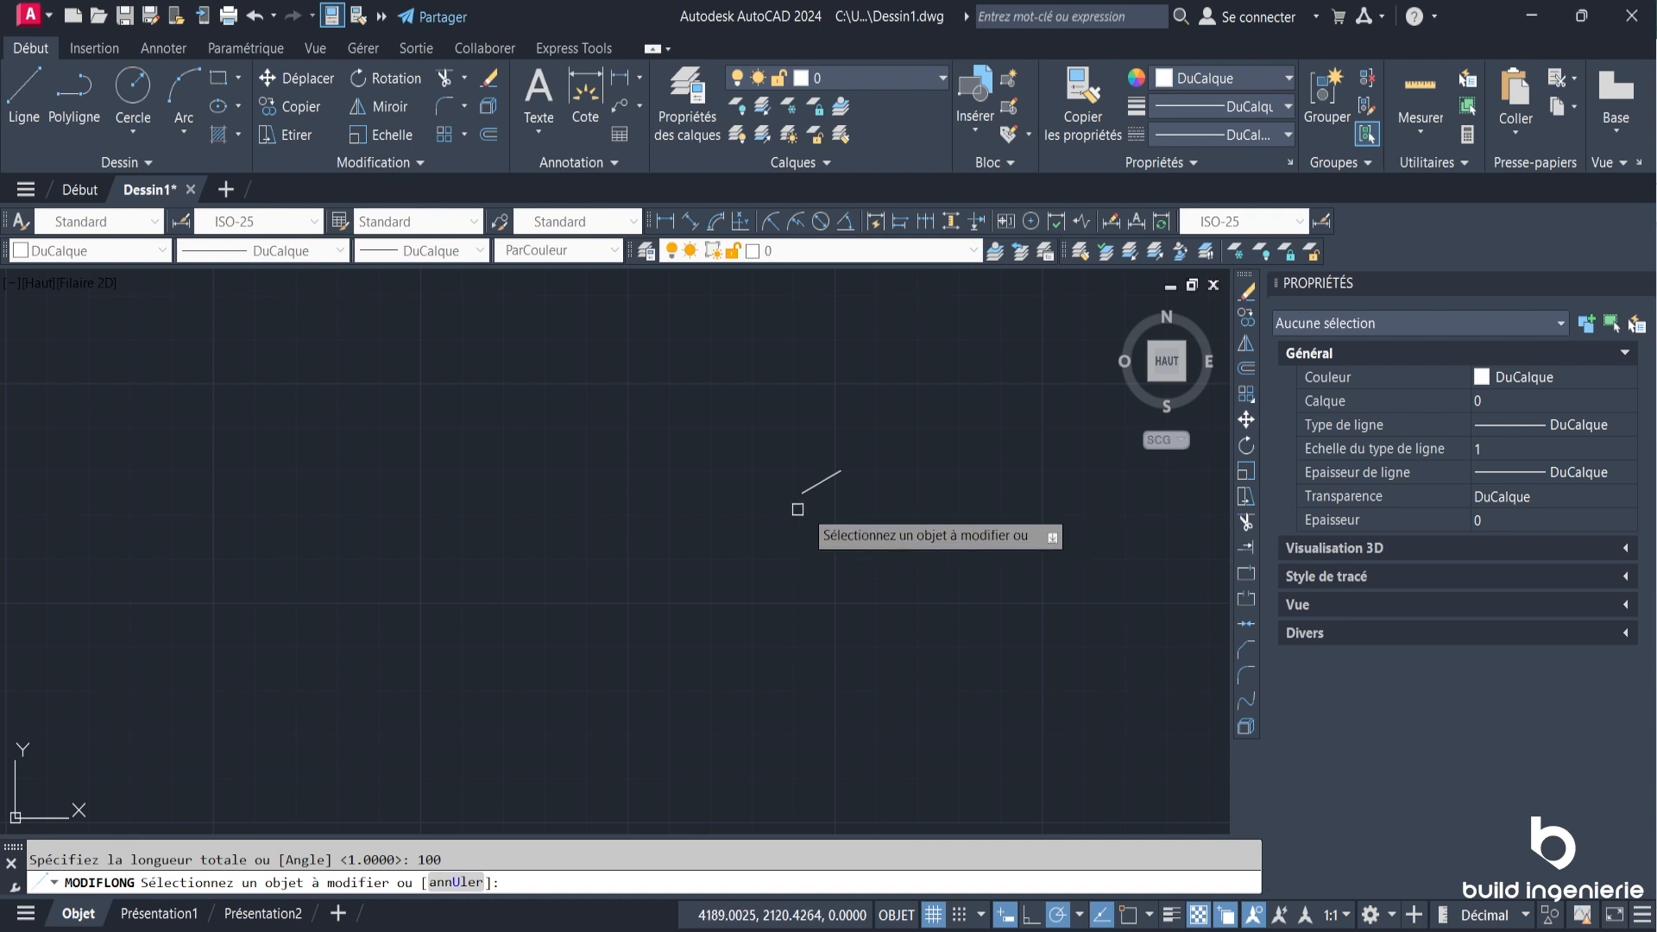
pyautogui.click(827, 479)
pyautogui.press('Escape')
# Offset the lengthened line by 15 units below it.
pyautogui.scroll(-2, 821, 573)
pyautogui.write('dc')
pyautogui.press('Return')
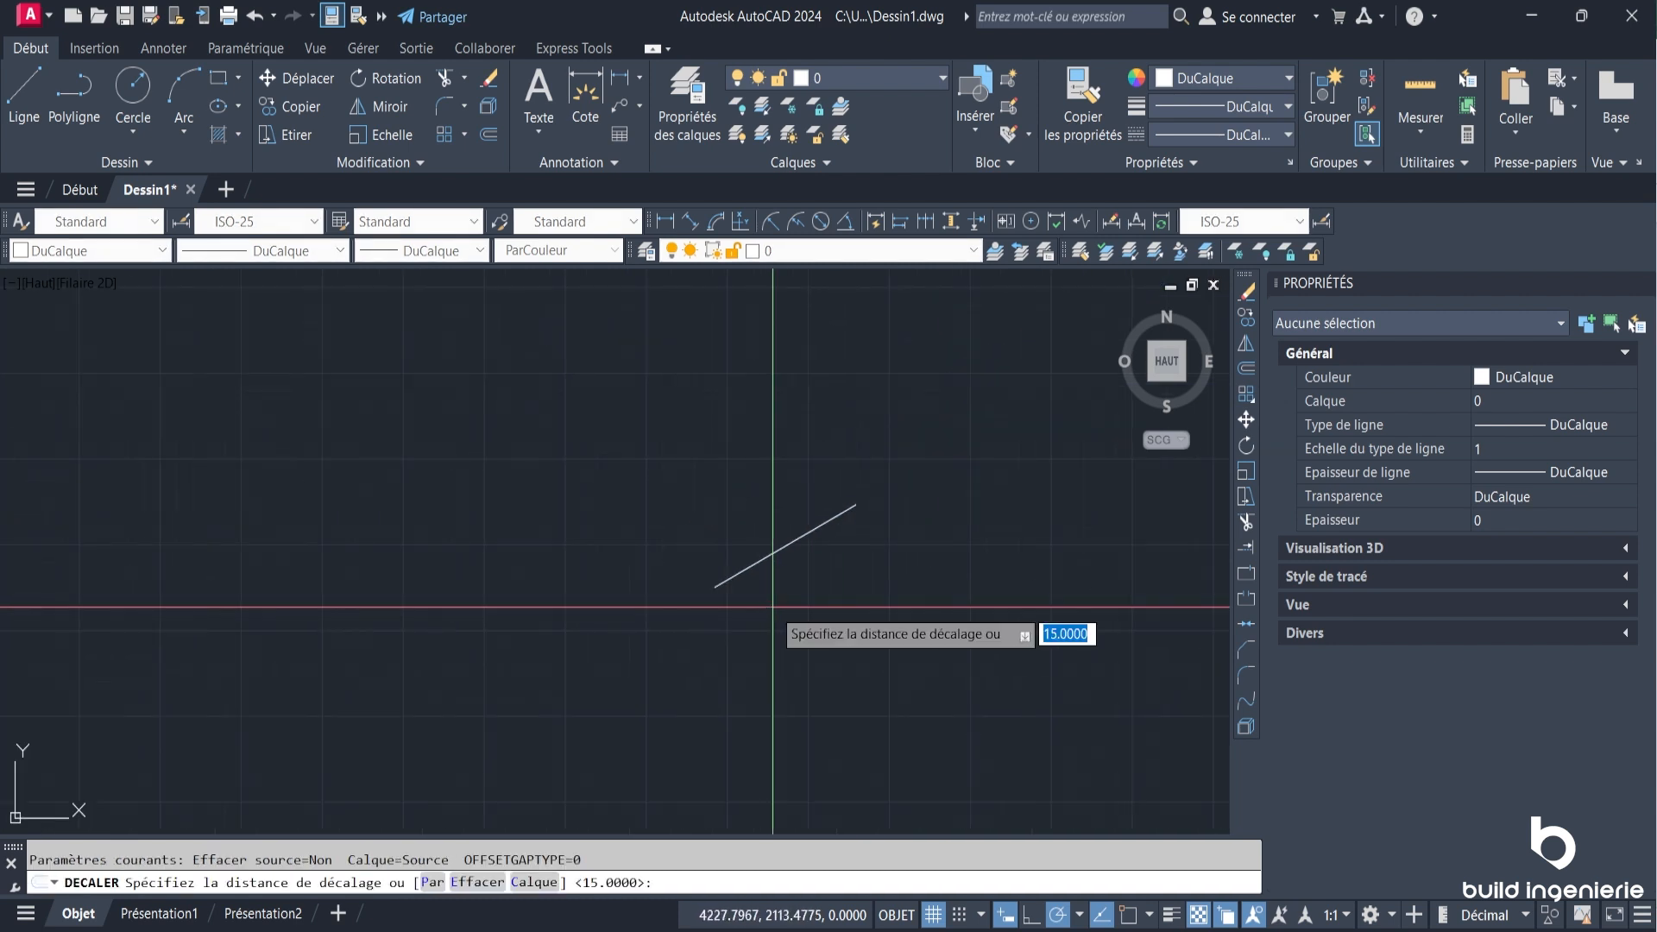
pyautogui.press('Return')
pyautogui.click(780, 548)
pyautogui.click(836, 602)
pyautogui.scroll(6, 789, 554)
pyautogui.scroll(-4, 789, 554)
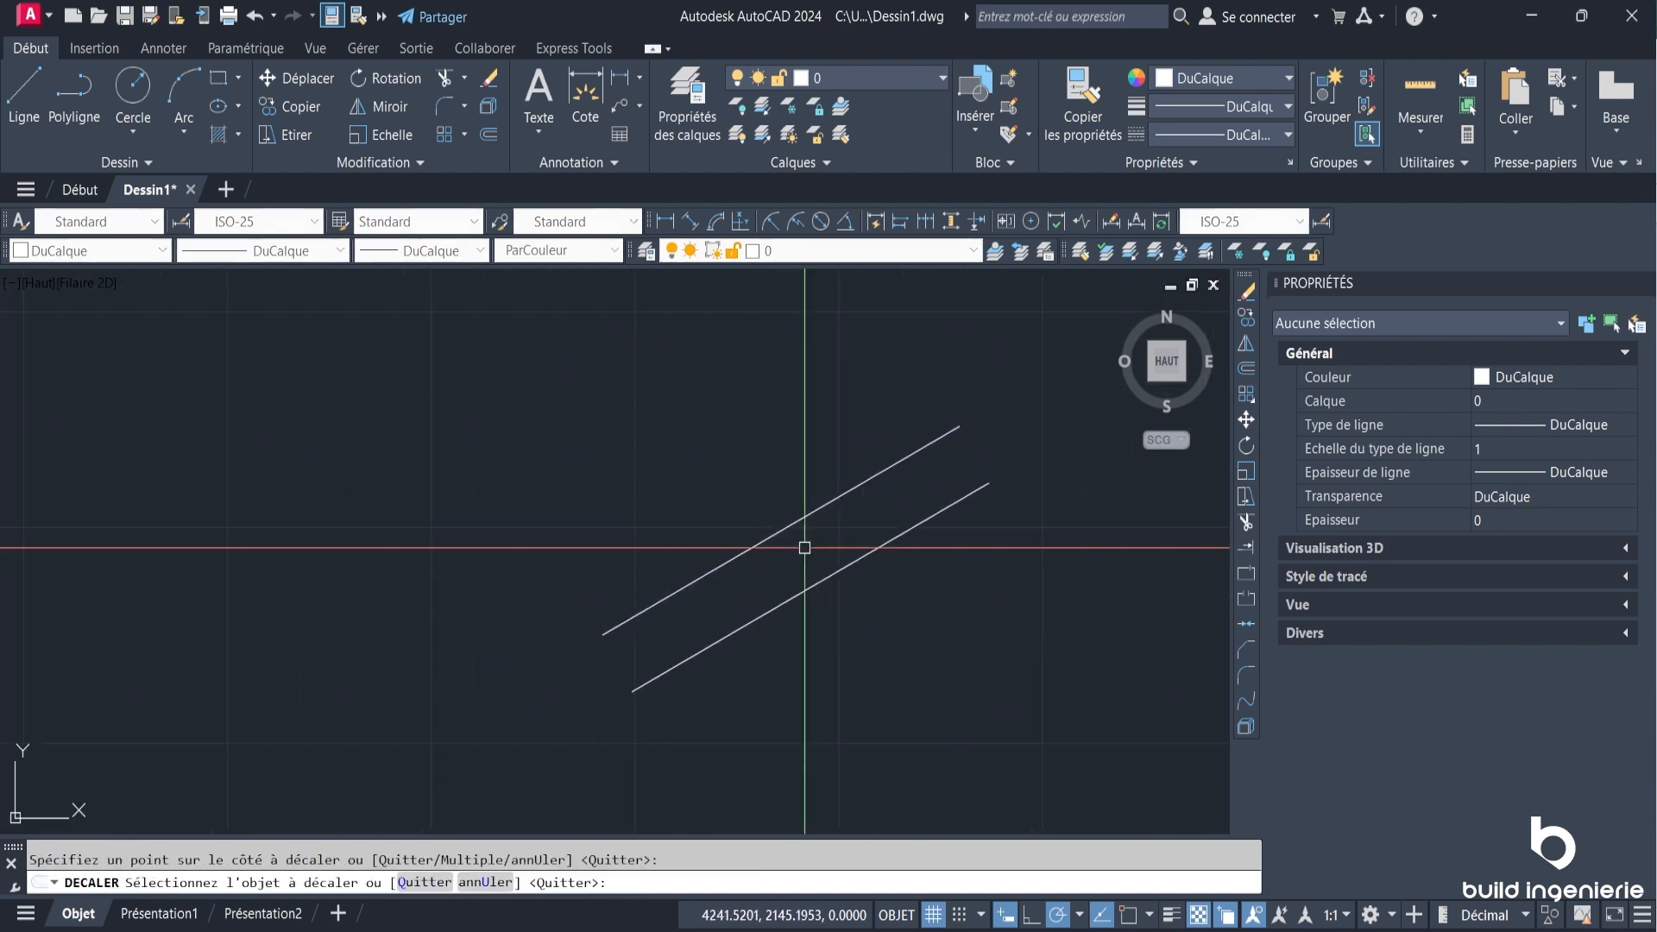
pyautogui.press('Escape')
# Erase the lower of the two parallel lines.
pyautogui.moveTo(777, 527)
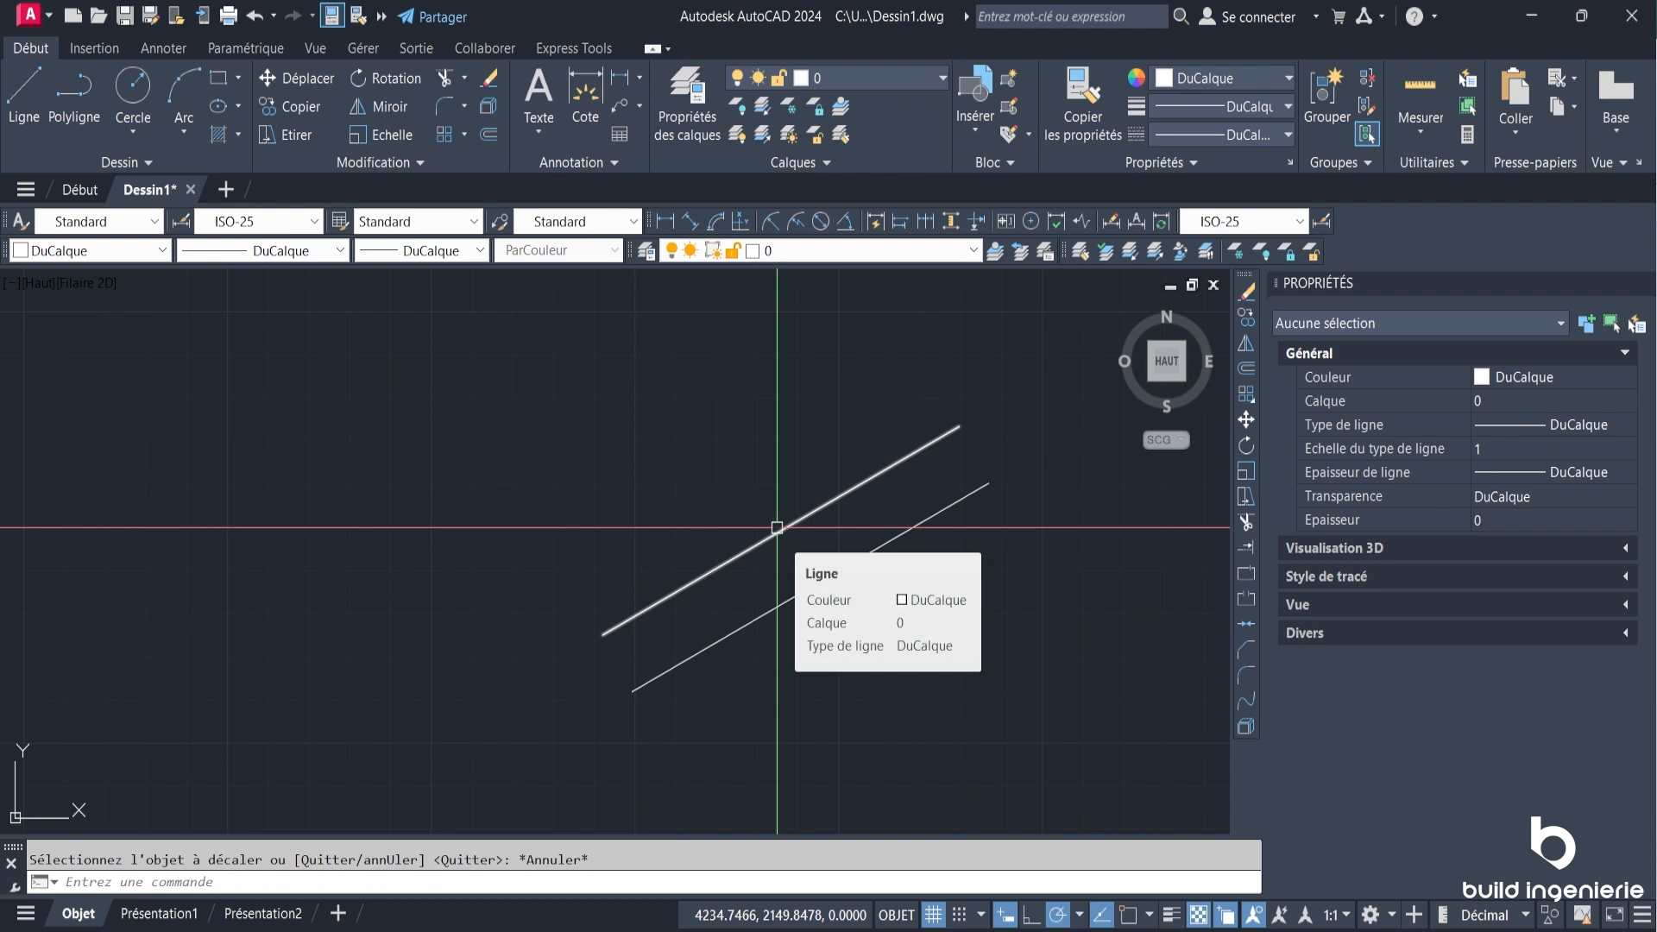
pyautogui.click(840, 633)
pyautogui.click(803, 566)
pyautogui.press('Delete')
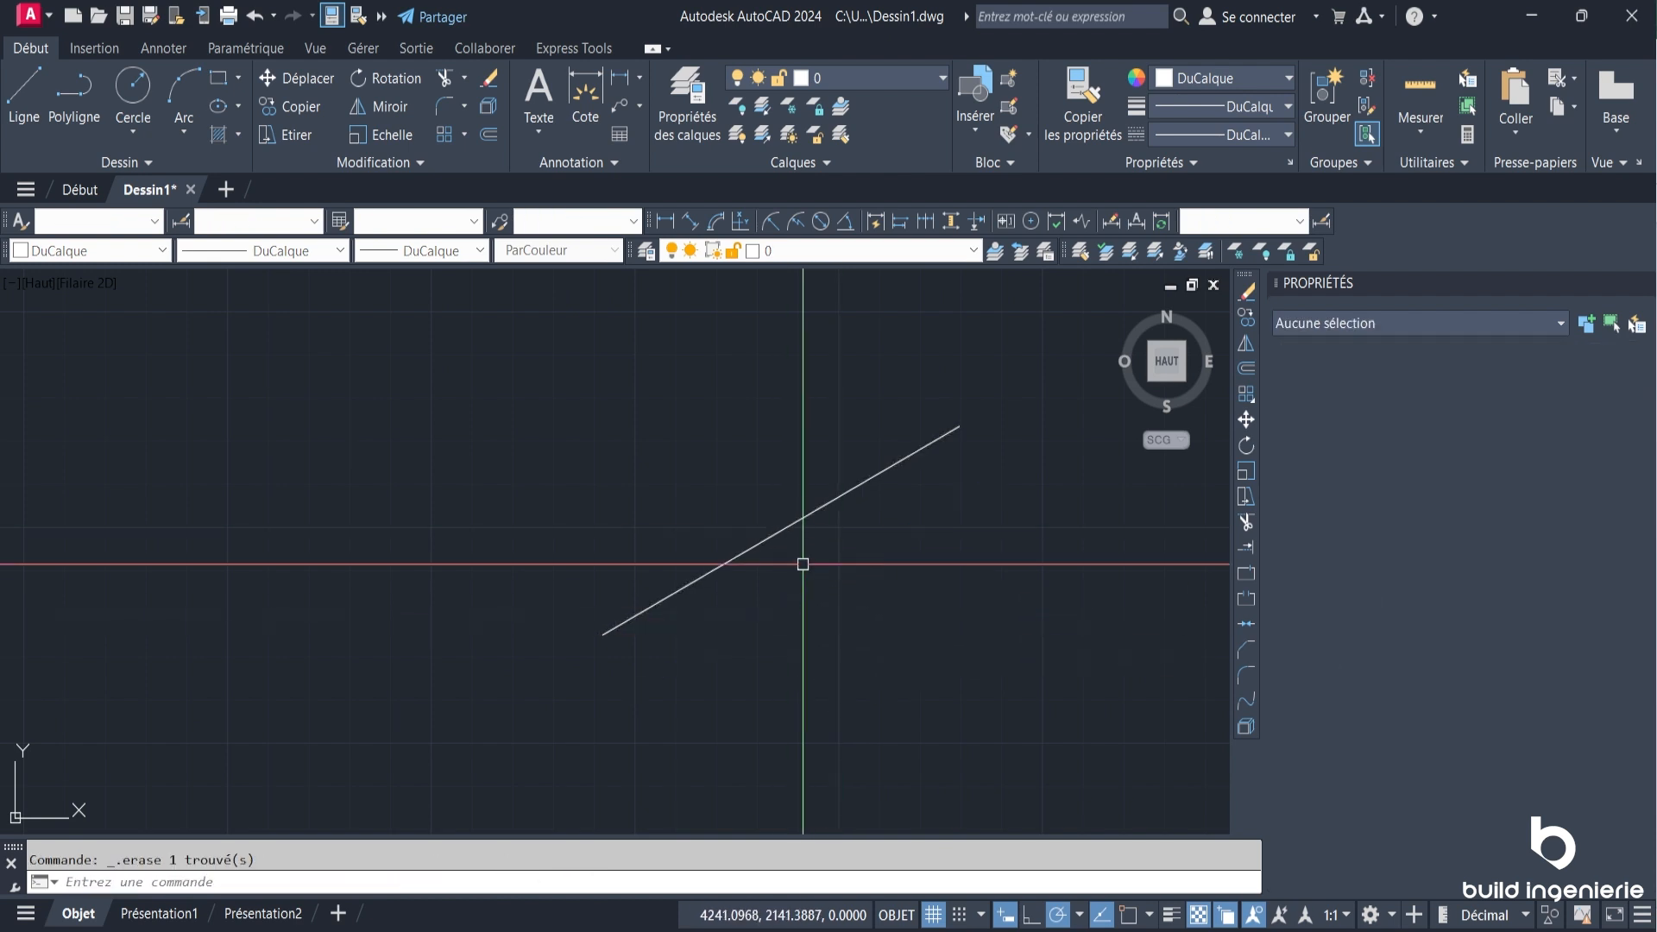
# Set the remaining slanted line's total length to 300 using MODIFLONG's total option.
pyautogui.write('MODIFLONG')
pyautogui.press('Return')
pyautogui.write('TO')
pyautogui.press('Return')
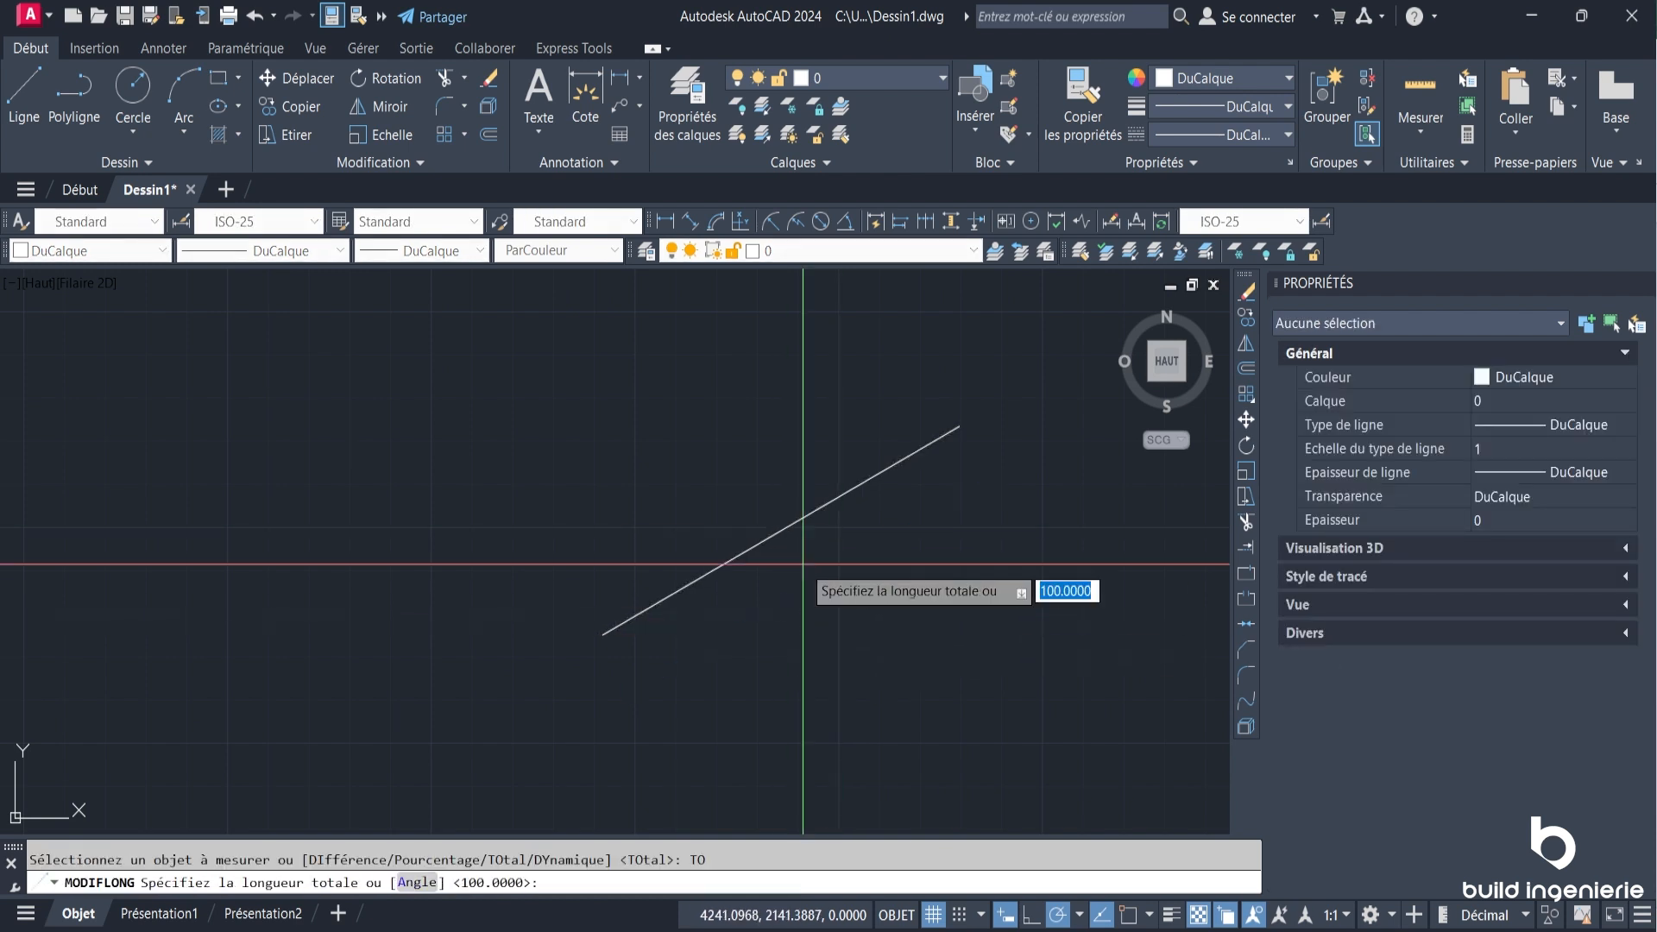
pyautogui.write('300')
pyautogui.press('Return')
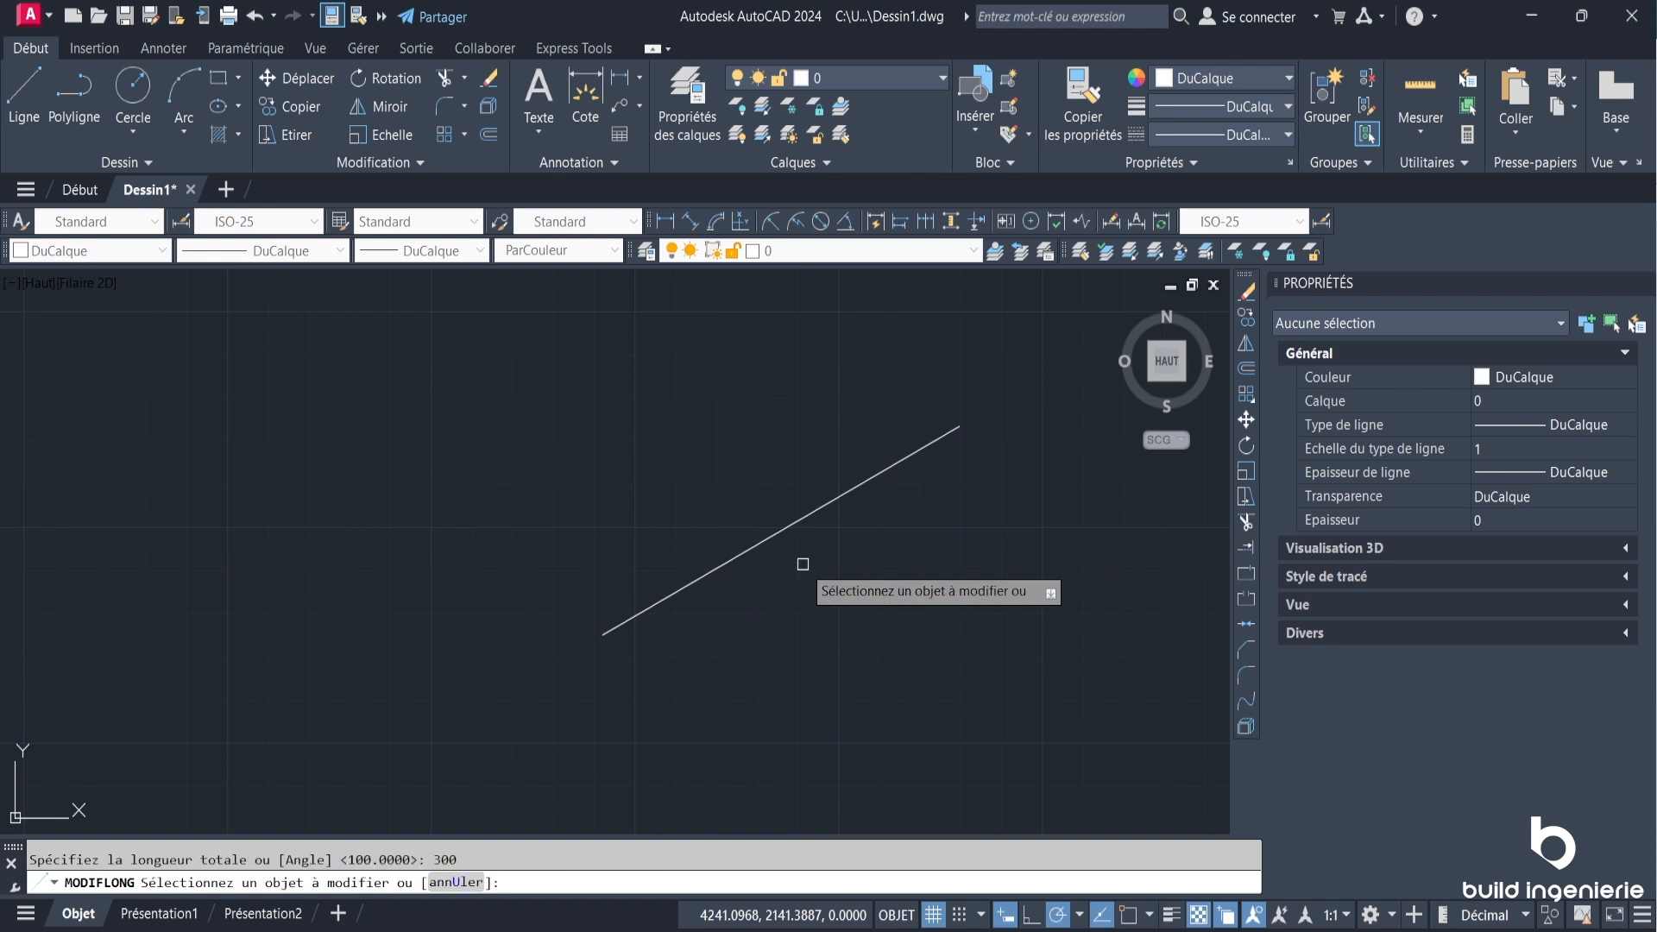
pyautogui.click(869, 481)
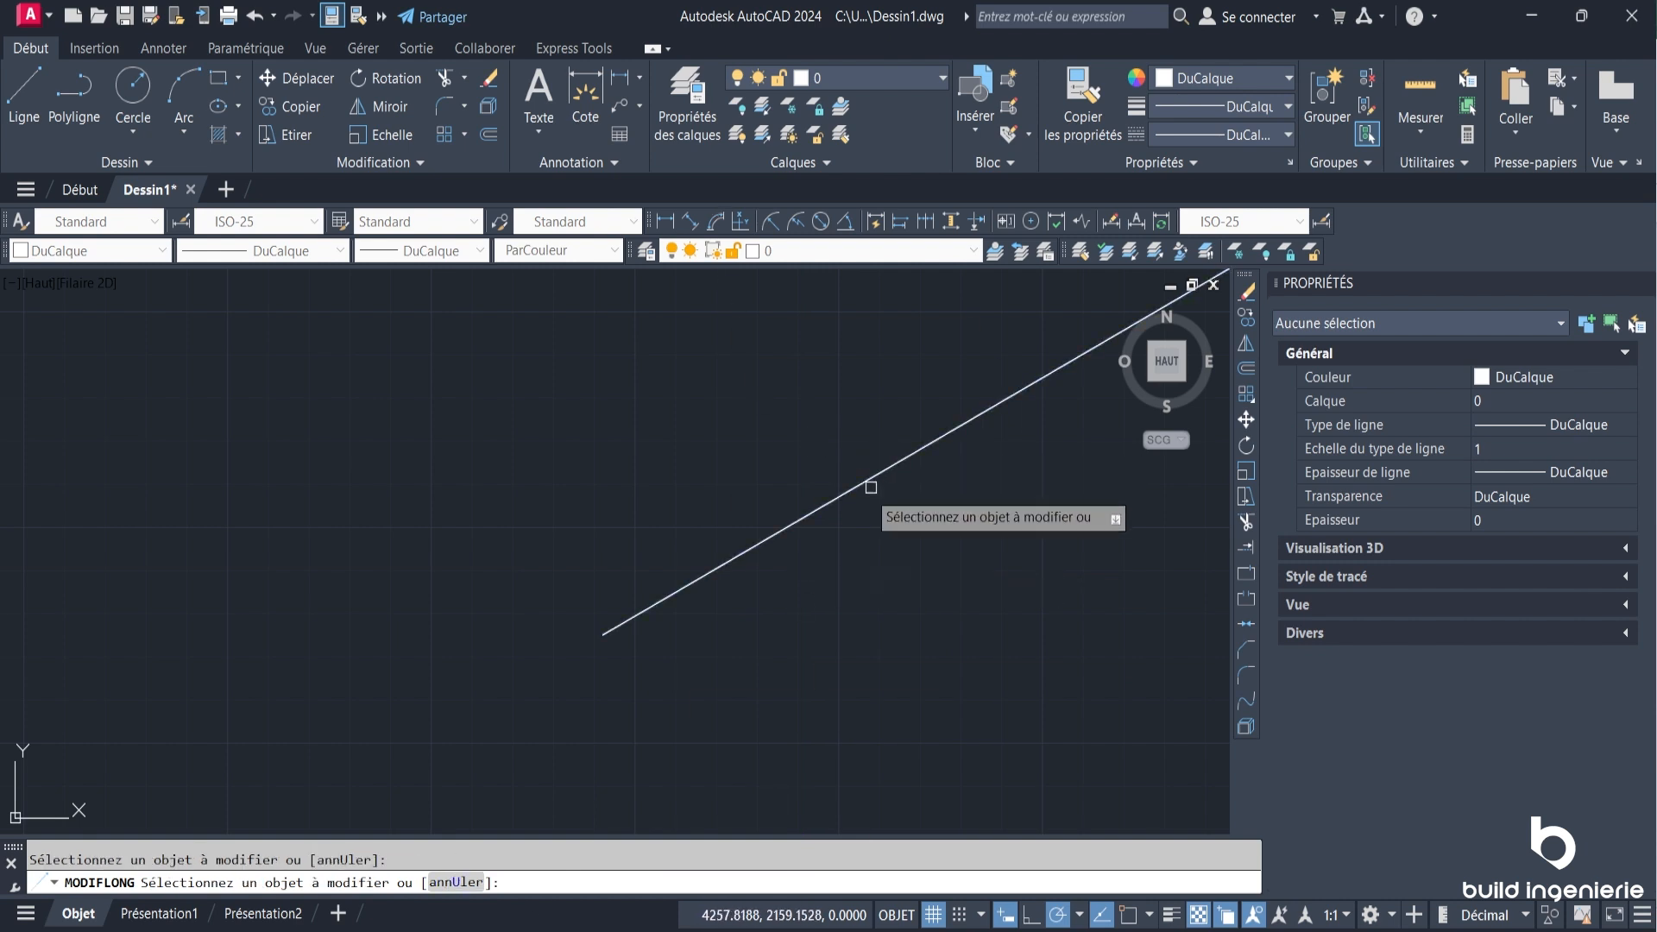
pyautogui.press('Escape')
# Offset the 300-unit line by 15 units below it to form a pair of parallel wall lines.
pyautogui.scroll(-1, 818, 490)
pyautogui.write('DECALER')
pyautogui.press('Return')
pyautogui.press('Return')
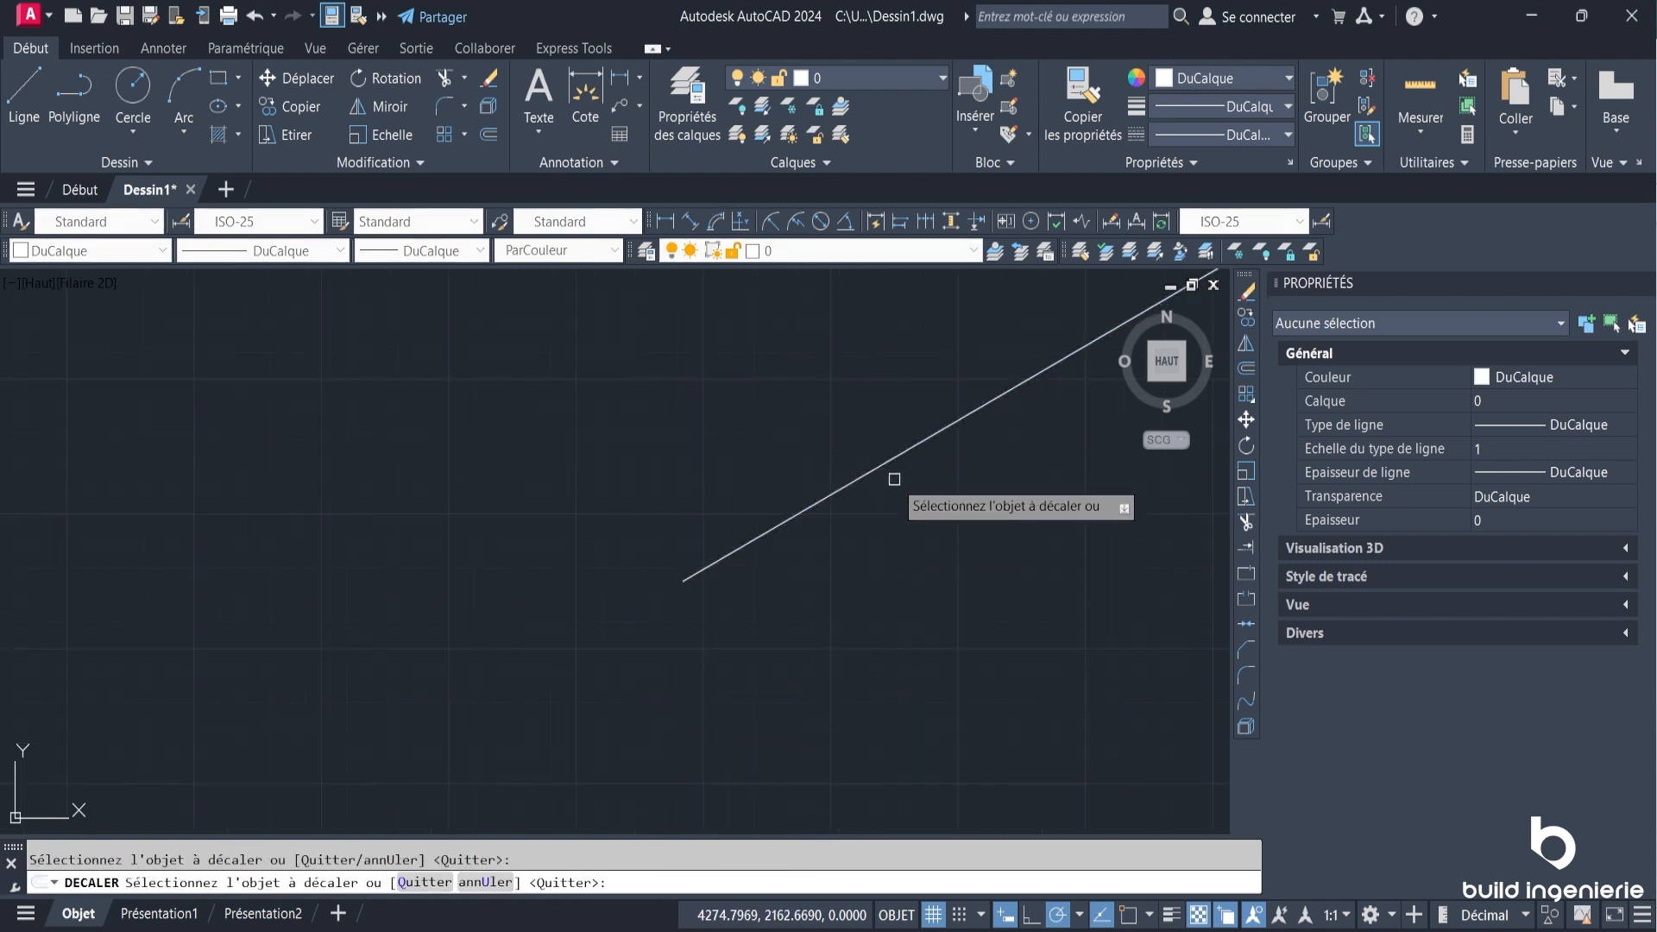
pyautogui.click(894, 460)
pyautogui.click(894, 462)
pyautogui.scroll(-2, 872, 457)
pyautogui.press('Escape')
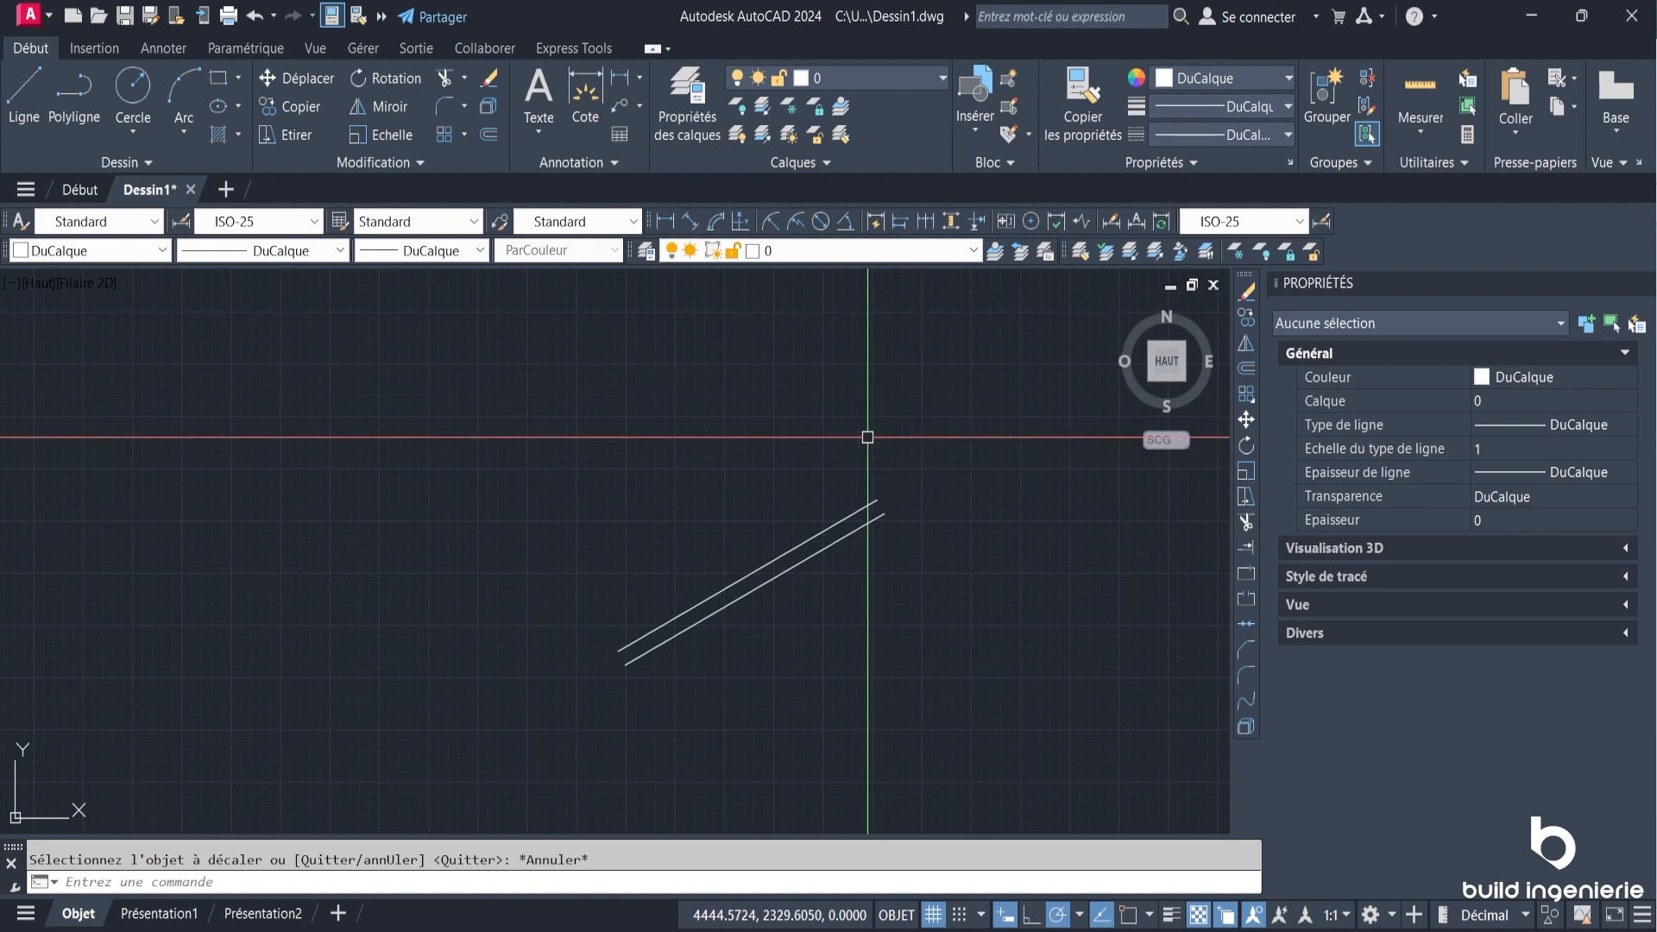
# With Ortho mode on, draw an 80-unit line straight up in the empty space above the parallel lines.
pyautogui.write('LIGNE')
pyautogui.press('Return')
pyautogui.scroll(2, 750, 446)
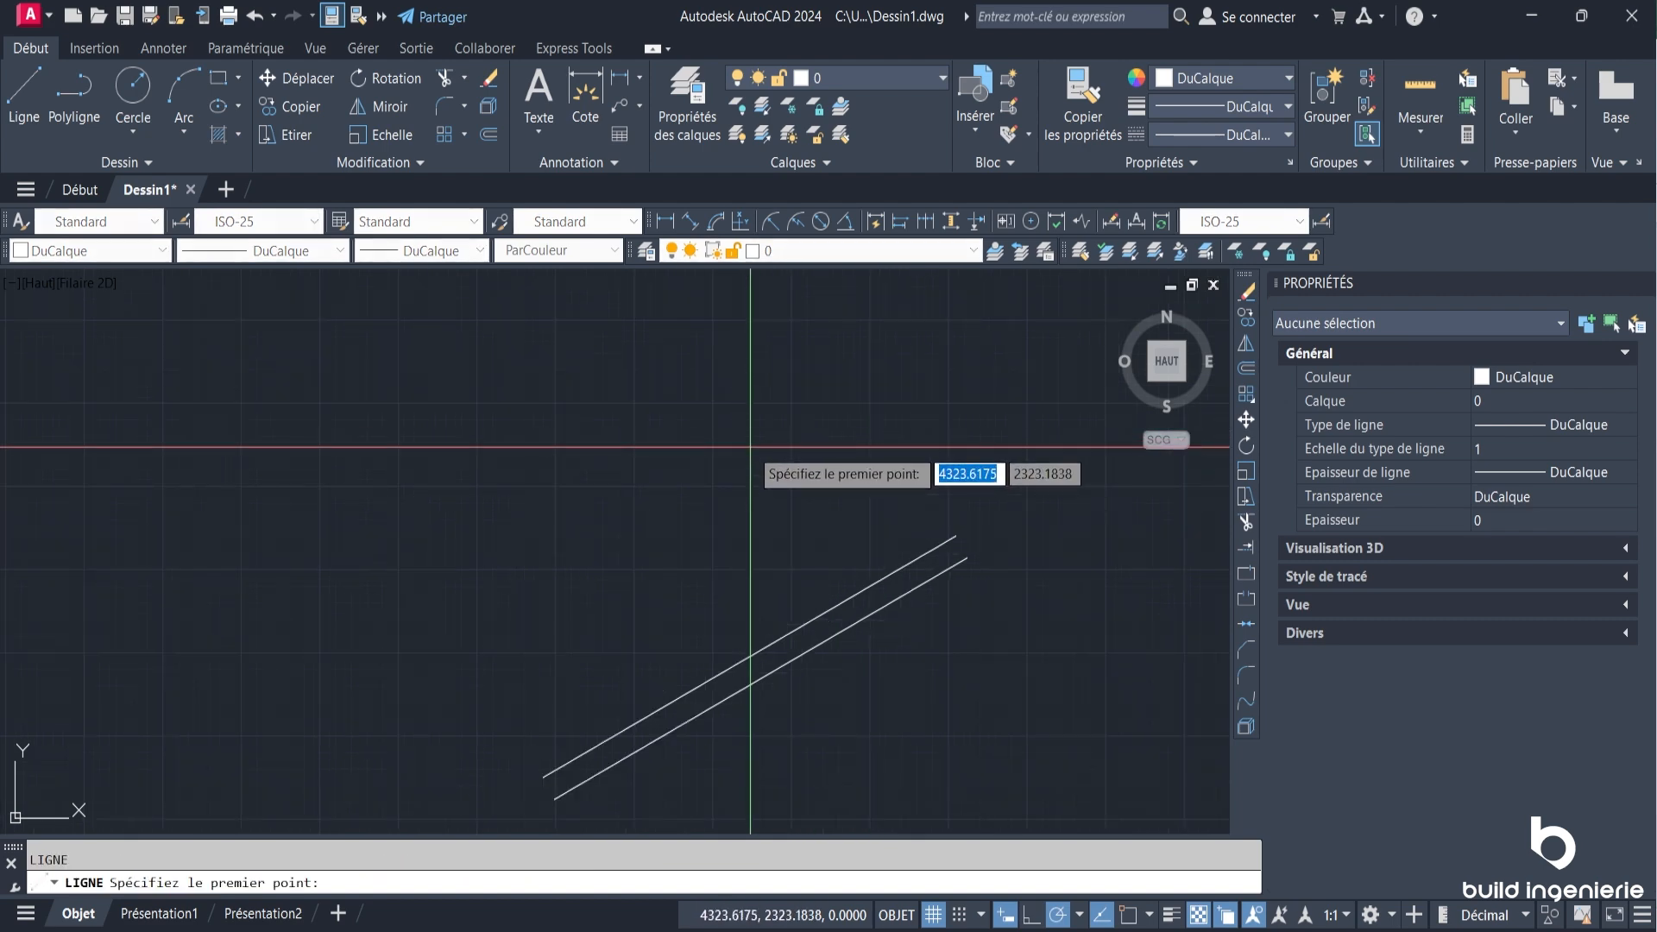
pyautogui.click(750, 446)
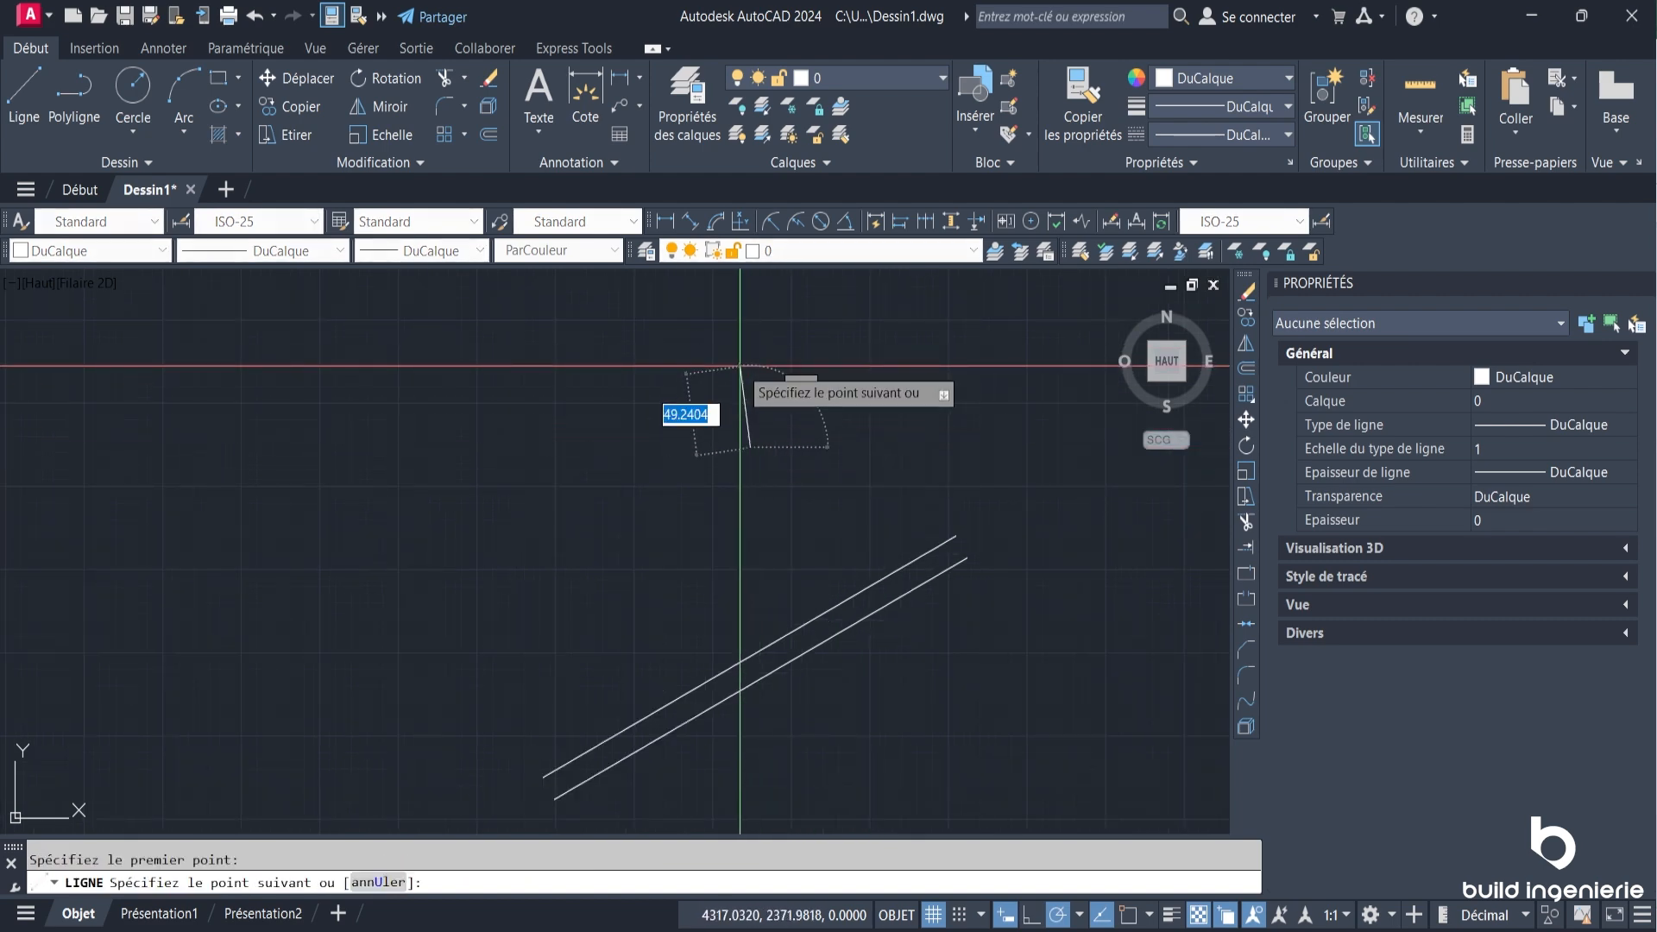
pyautogui.scroll(4, 740, 366)
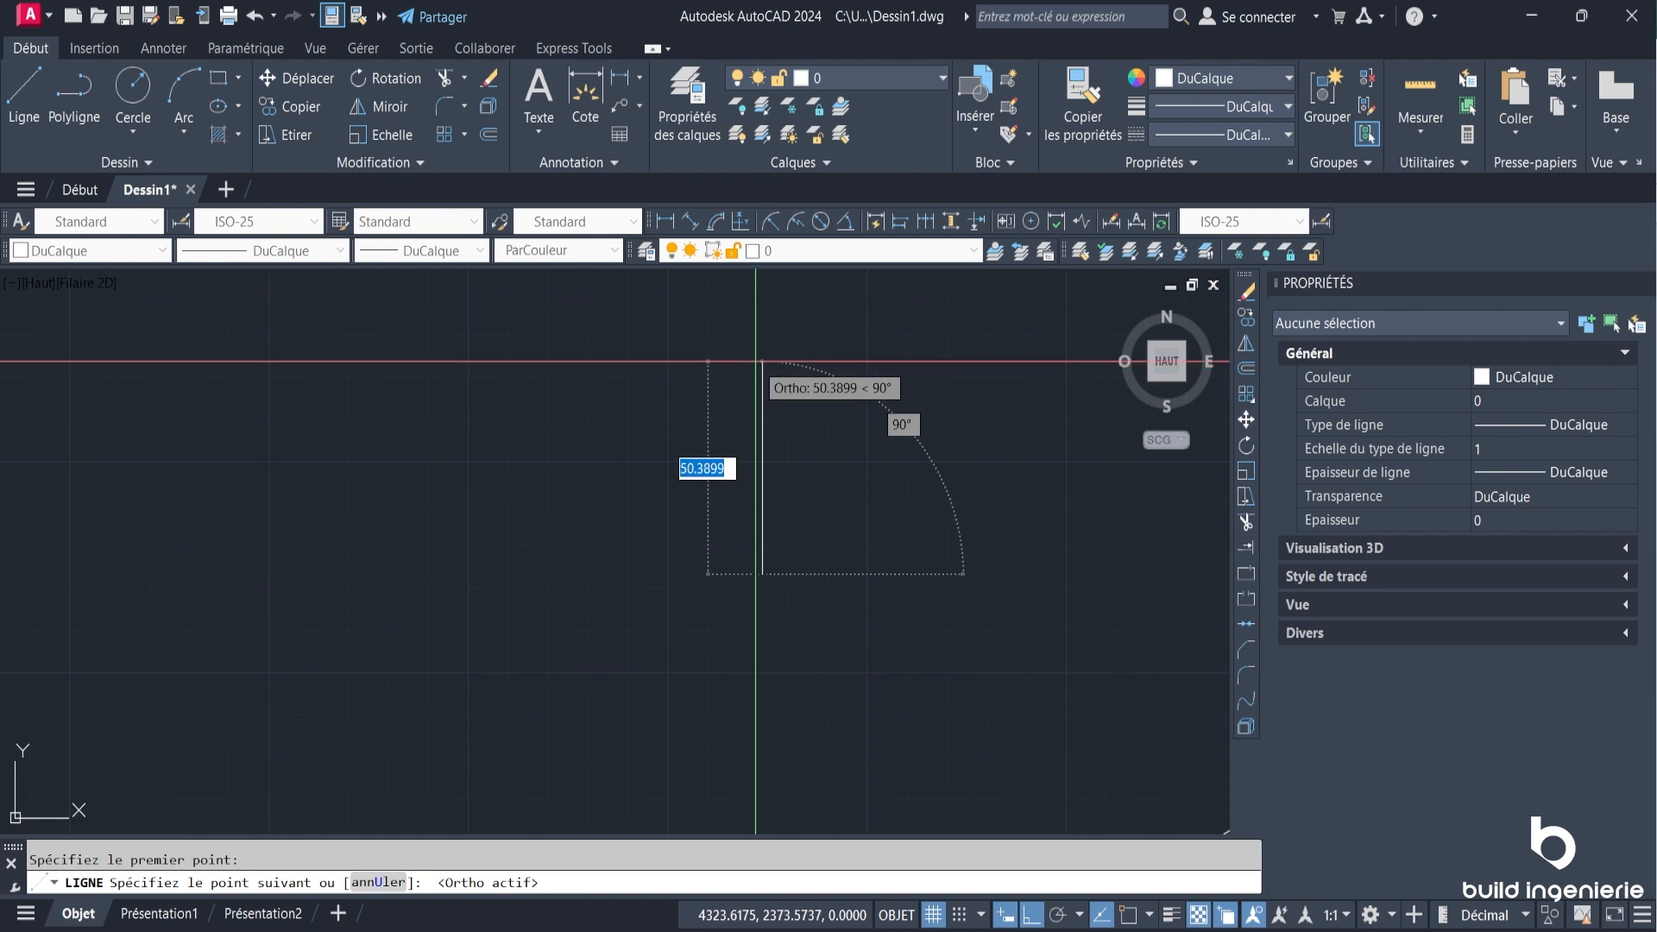
pyautogui.press('Return')
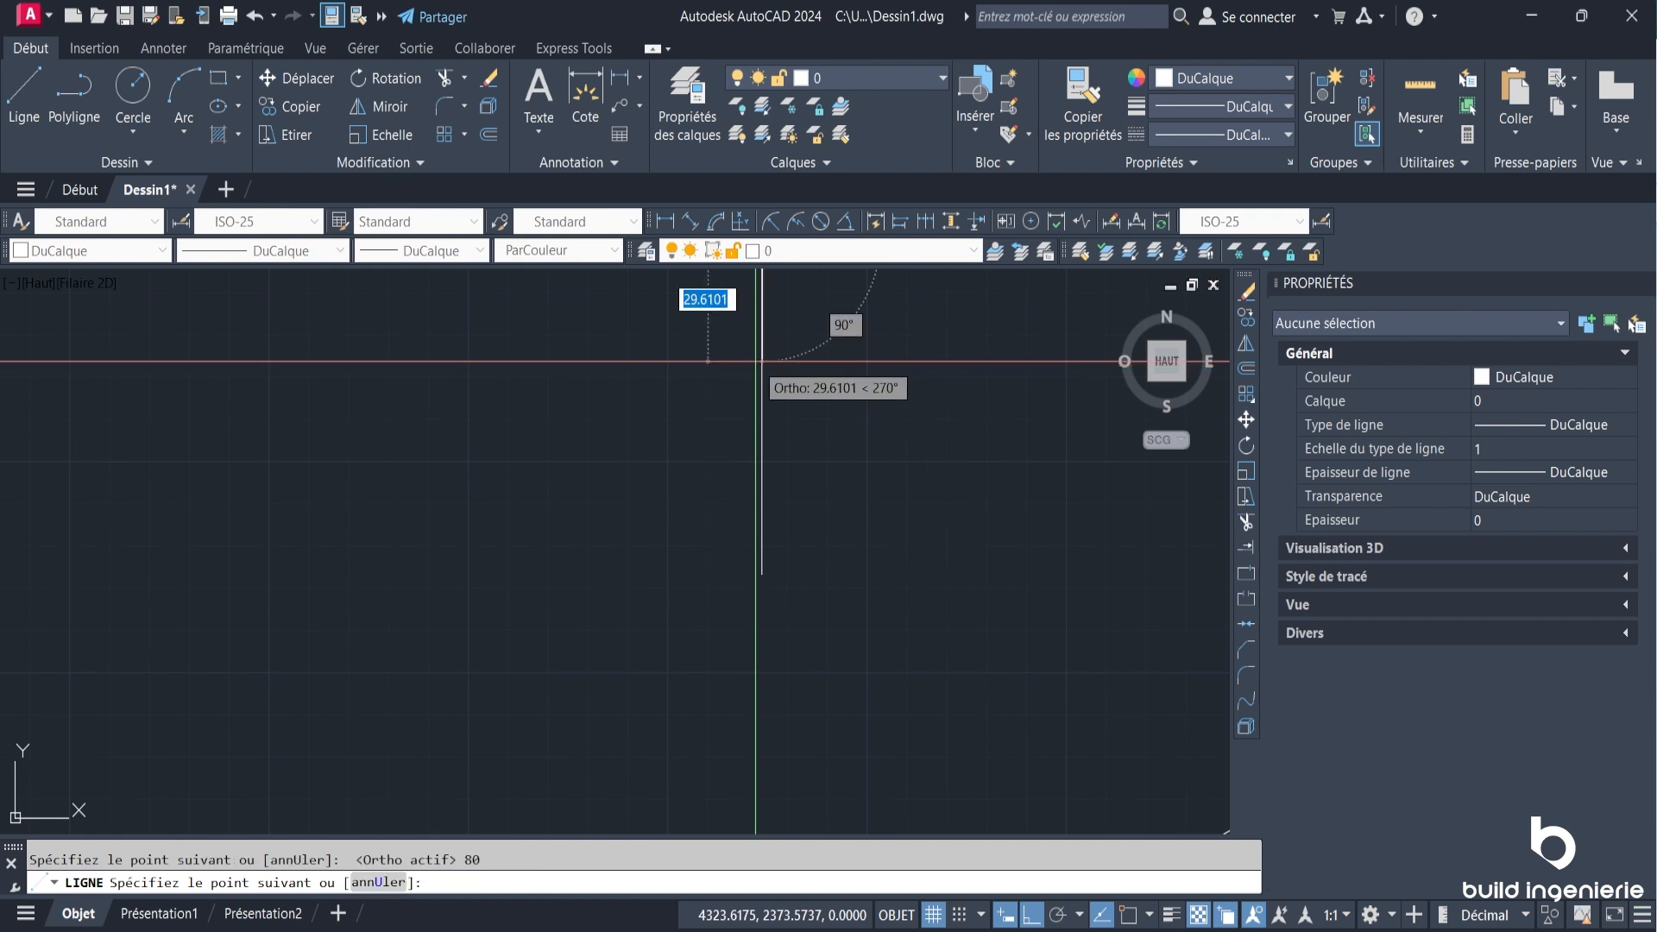
# Continue the line 3 units to the right and 80 units down, and close it into a narrow rectangle.
pyautogui.scroll(-2, 757, 361)
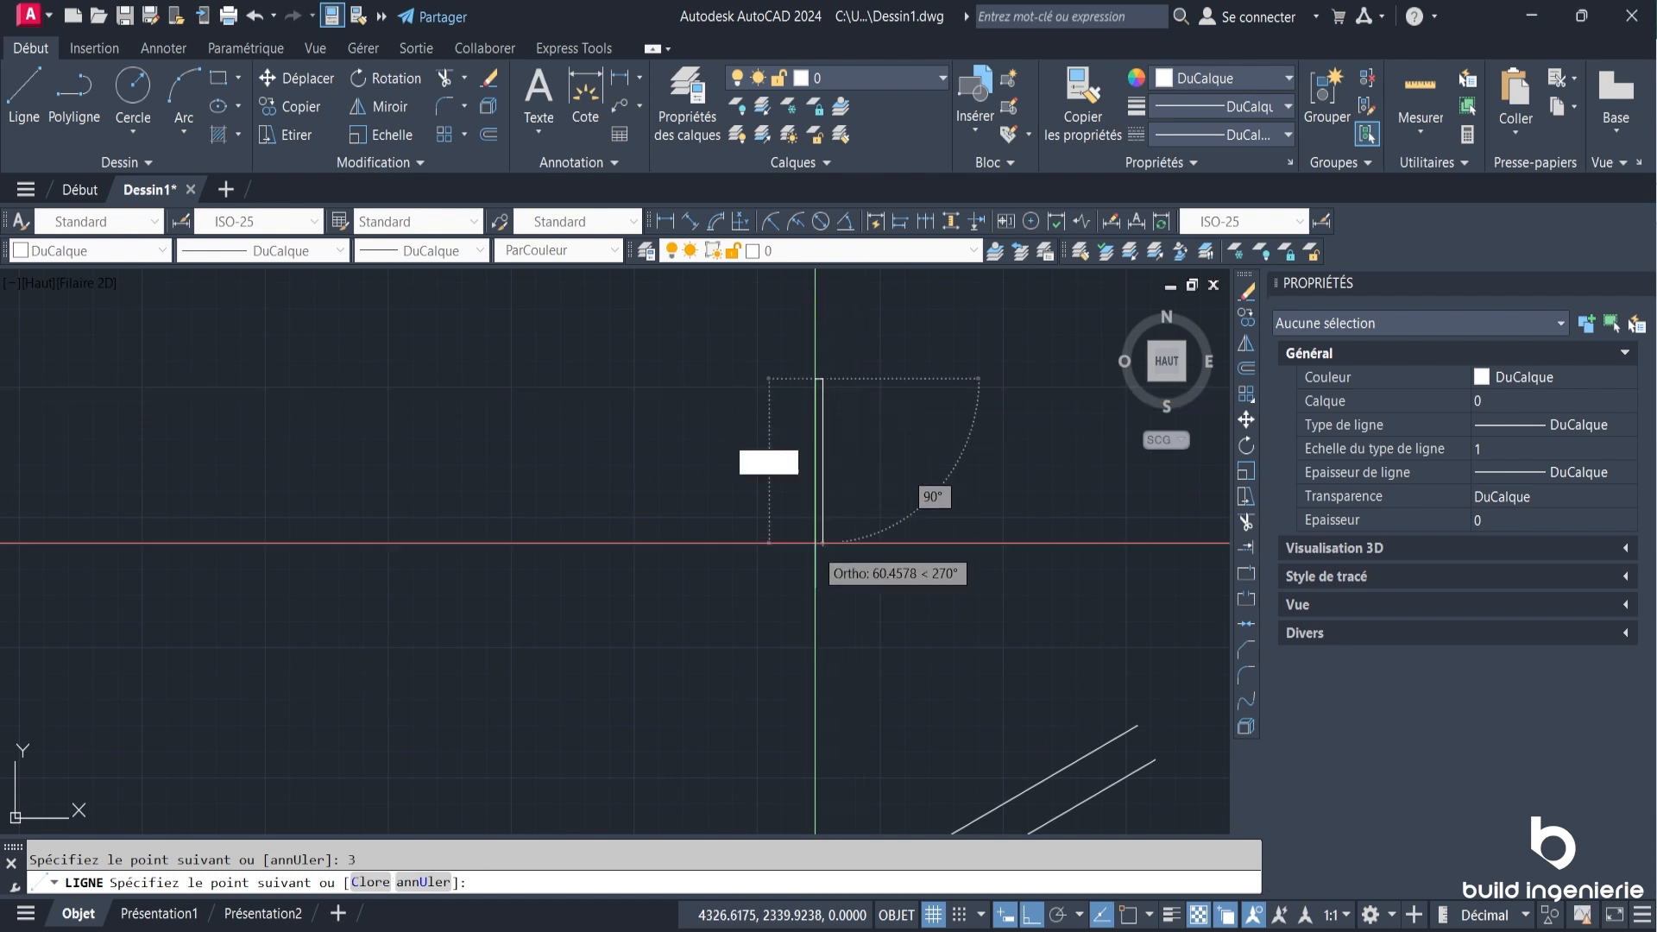
pyautogui.write('0')
pyautogui.press('Return')
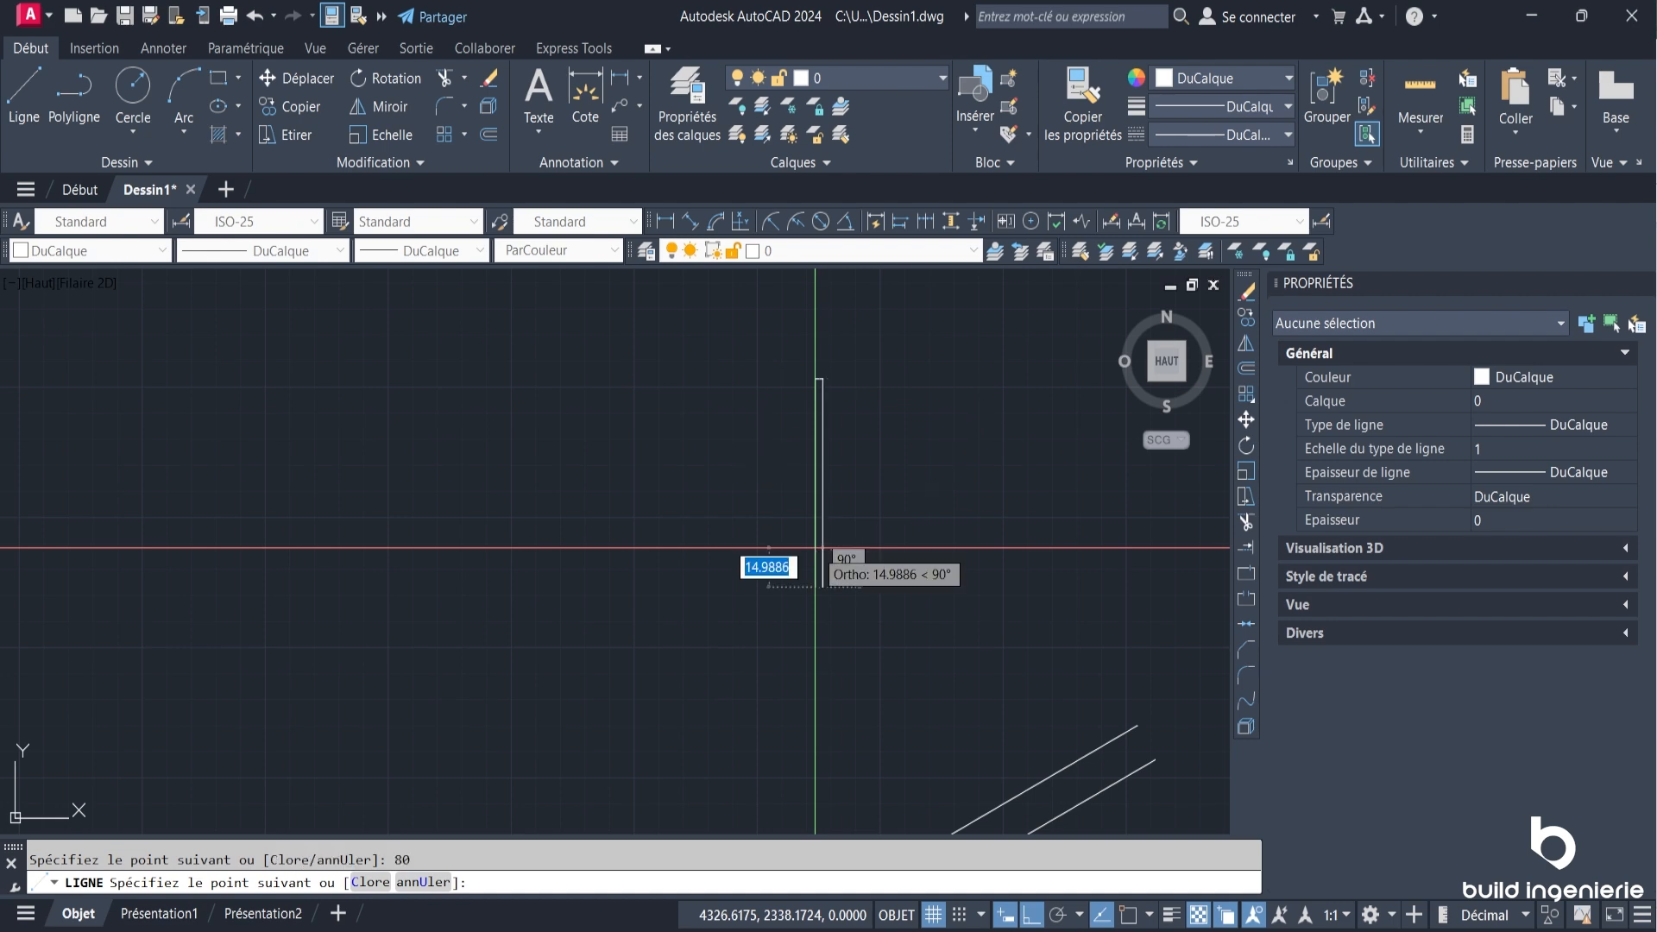
pyautogui.scroll(3, 798, 685)
pyautogui.write('C')
pyautogui.press('Return')
pyautogui.scroll(-5, 863, 543)
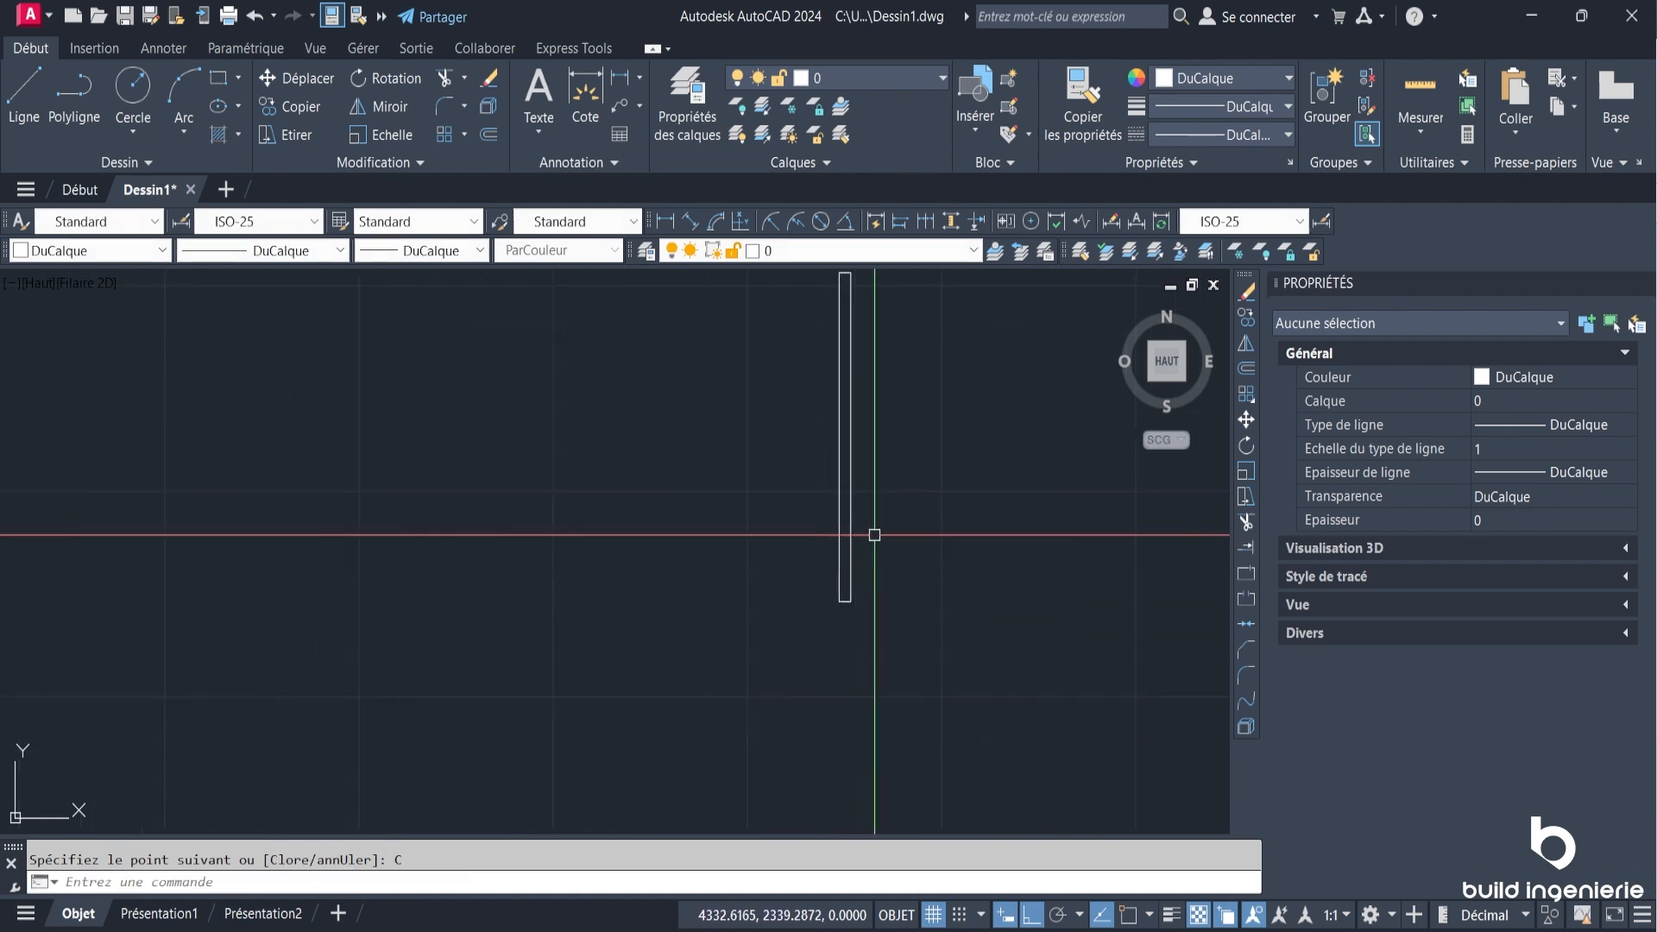
pyautogui.moveTo(873, 534); pyautogui.dragTo(832, 566, button='middle')
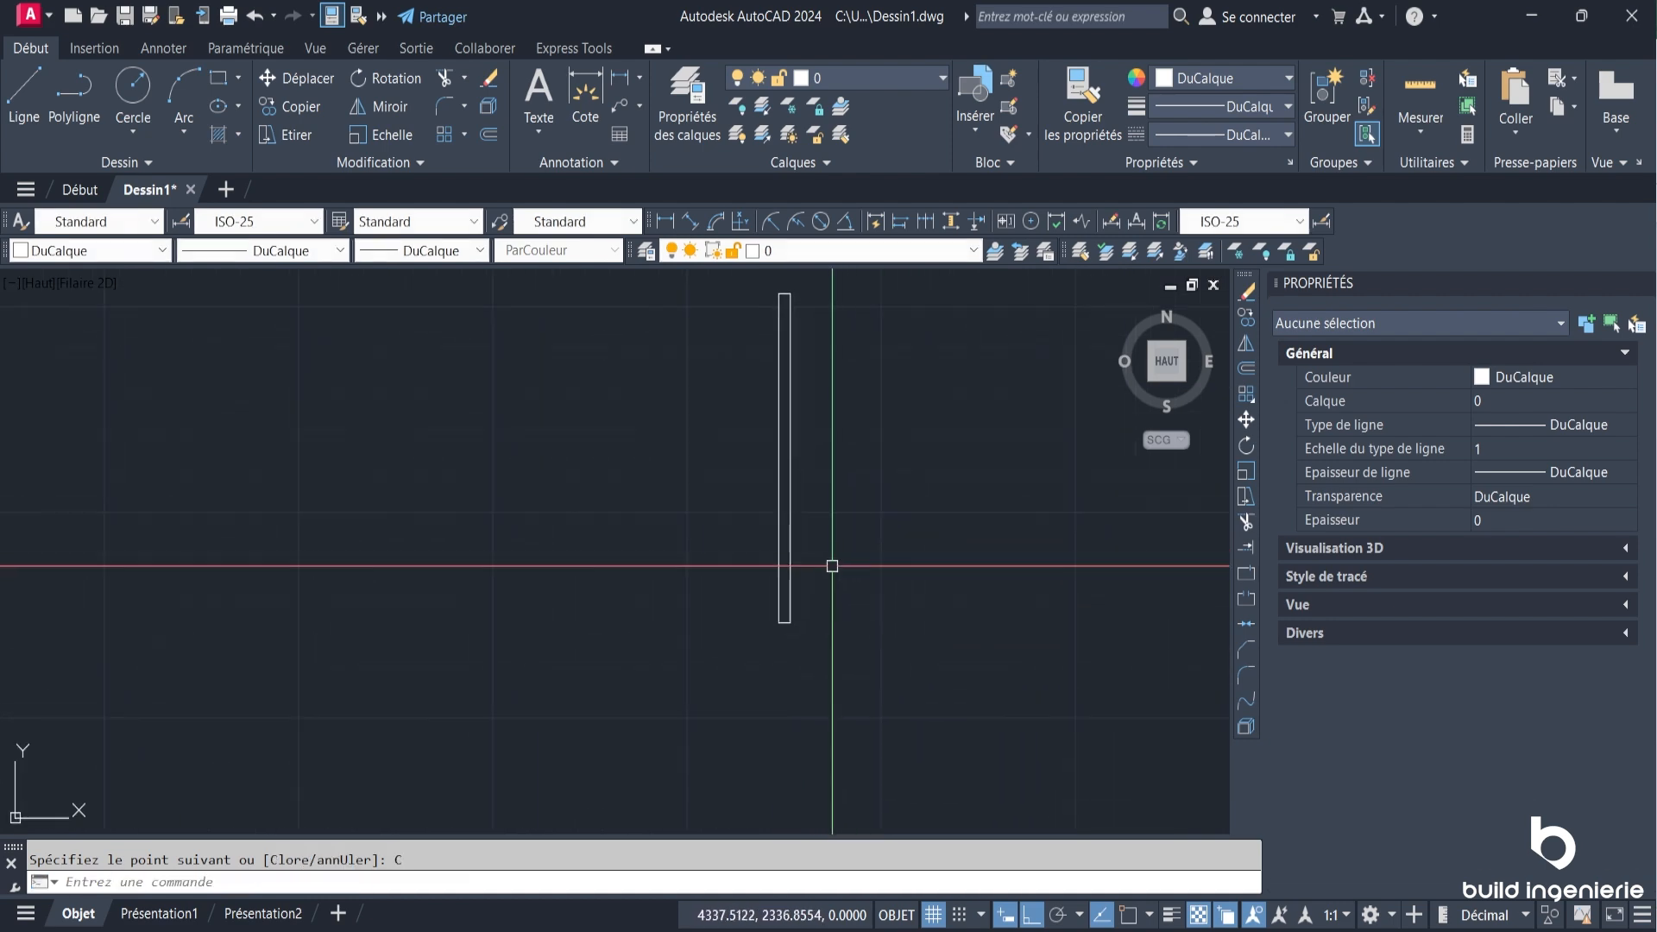
# With object snap and polar tracking on, draw a Centre-Start-End arc of radius 80 from the rectangle's lower-left corner, sweeping from 0° to 90°.
pyautogui.click(185, 130)
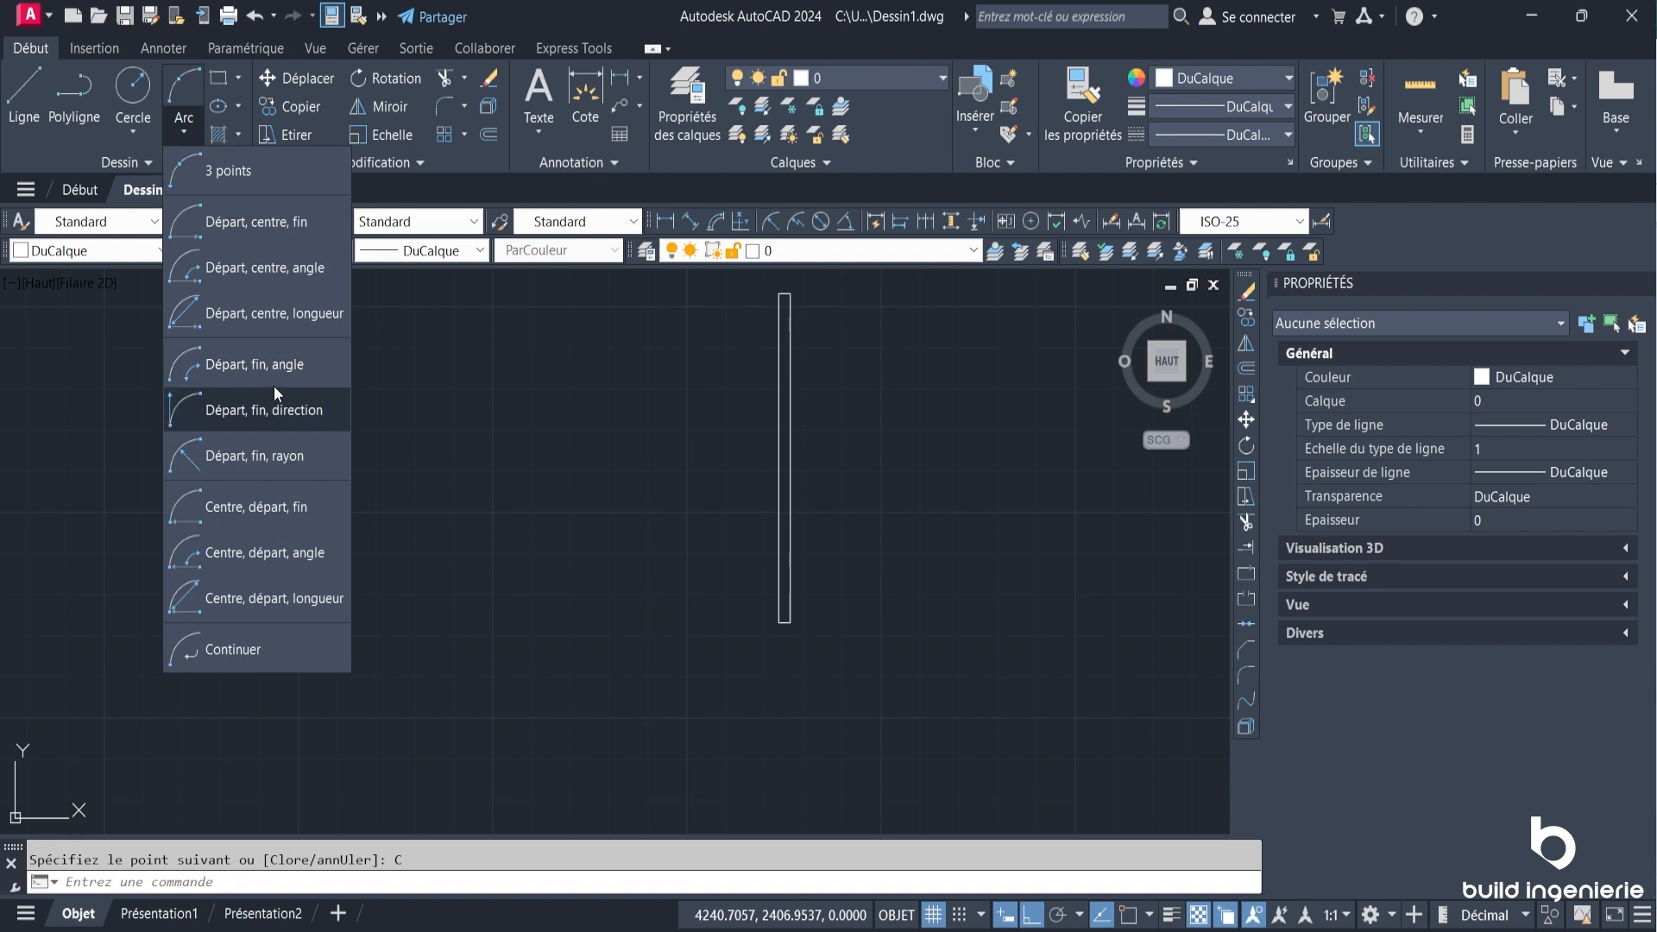
pyautogui.click(247, 515)
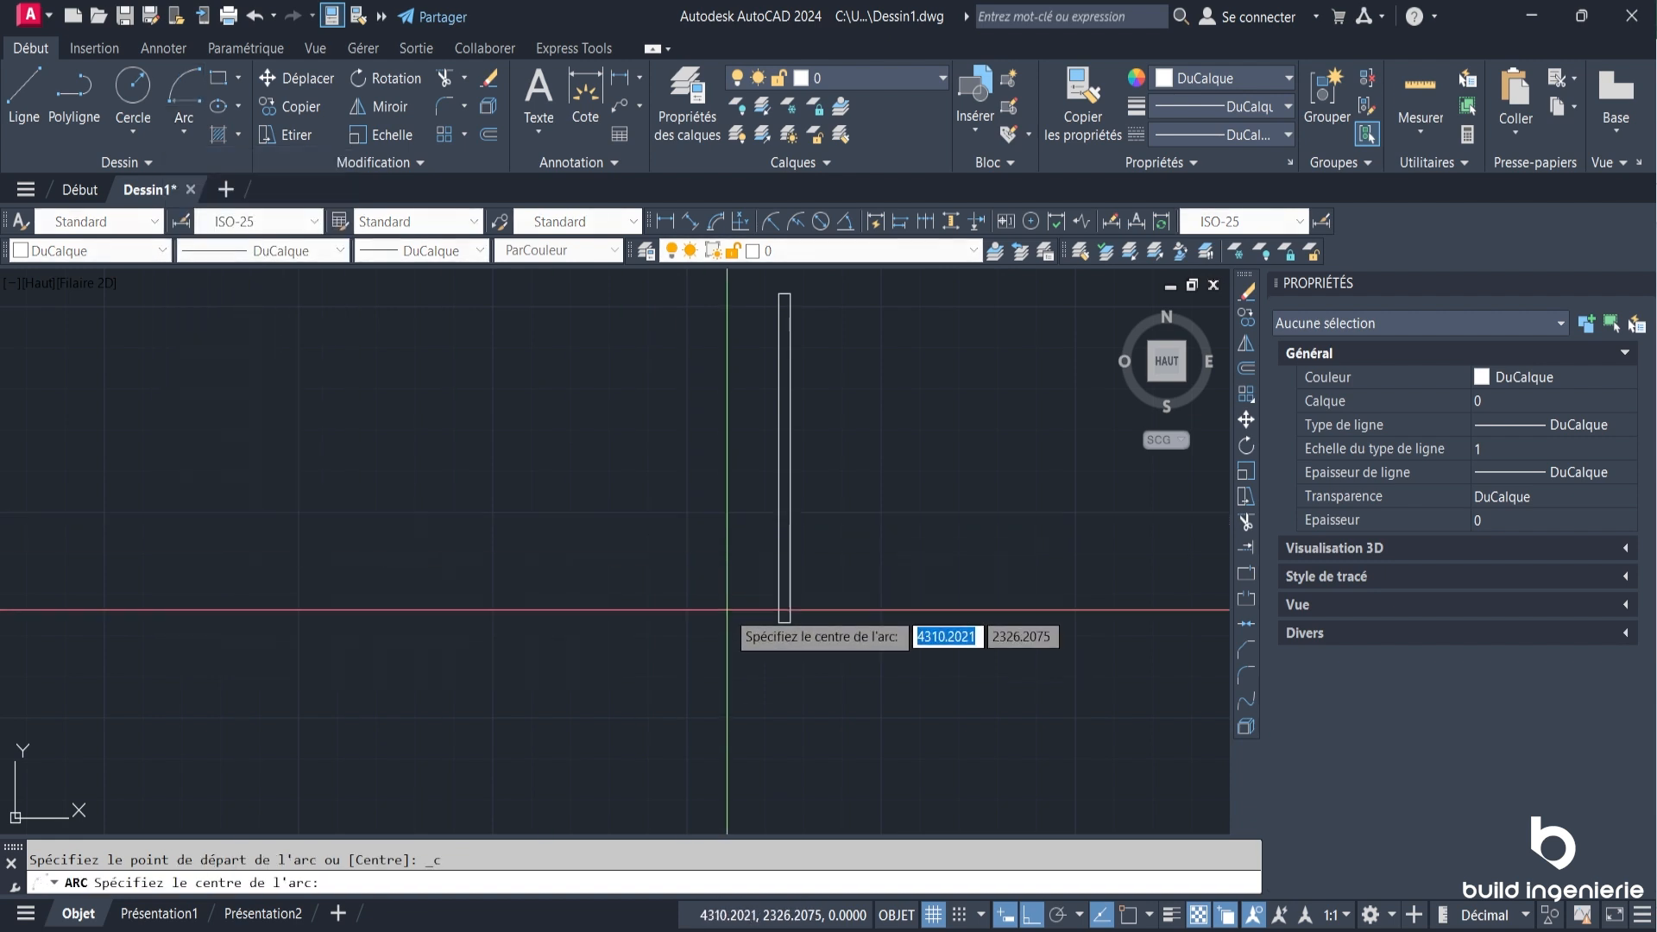
pyautogui.click(1129, 915)
pyautogui.click(1058, 915)
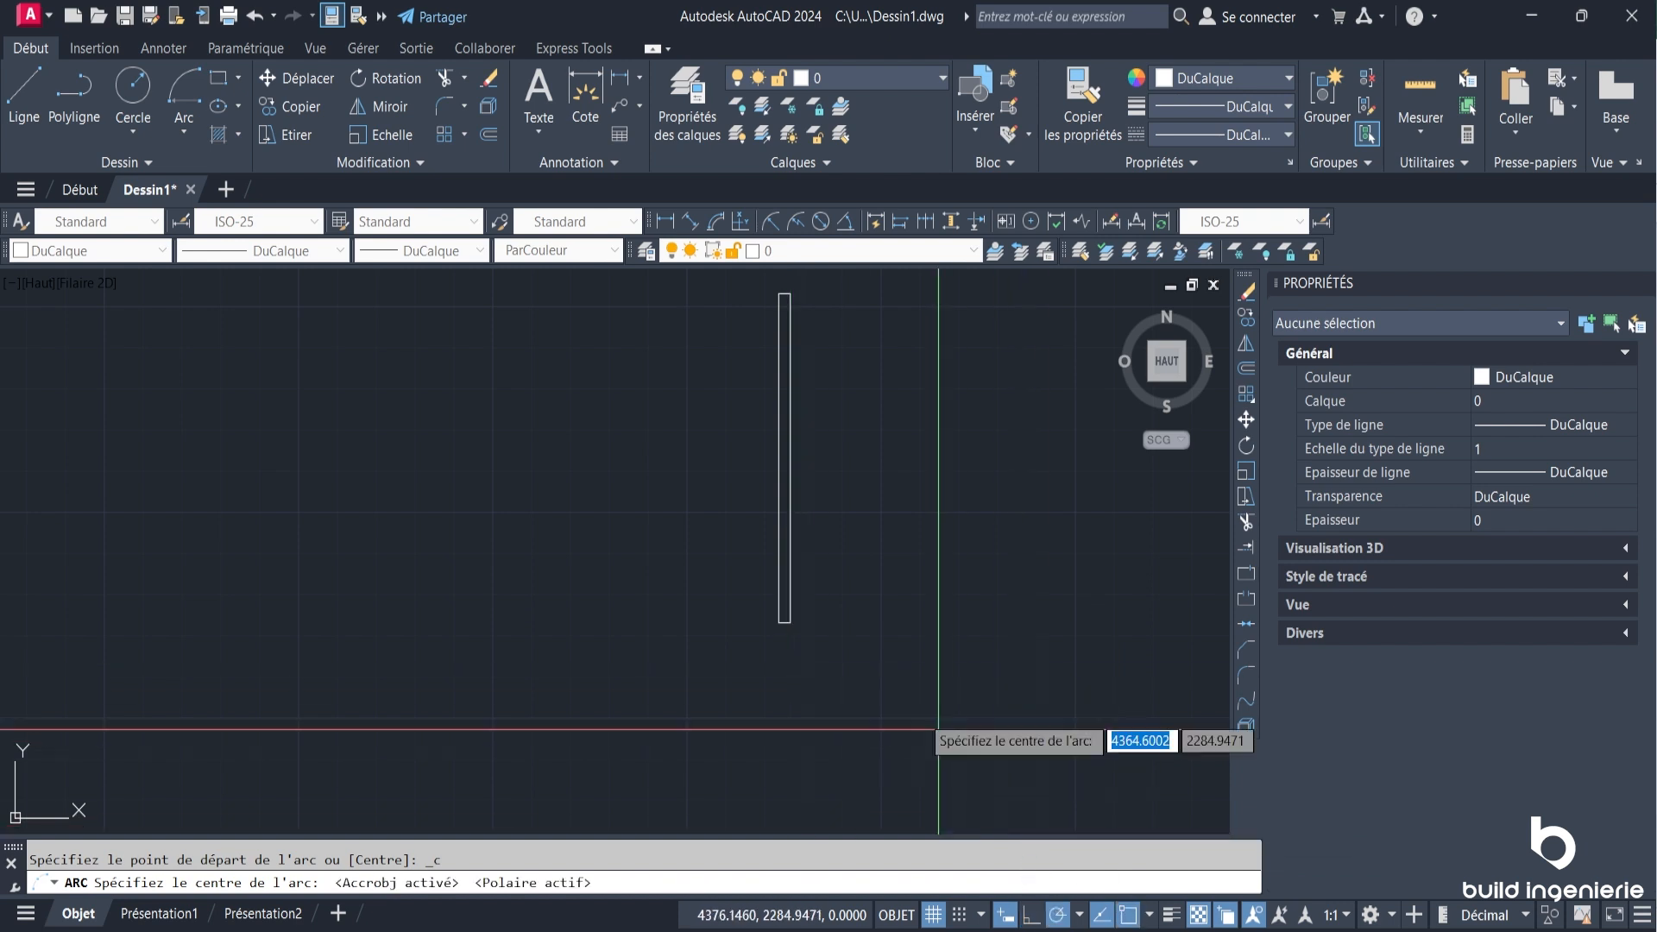
pyautogui.click(779, 622)
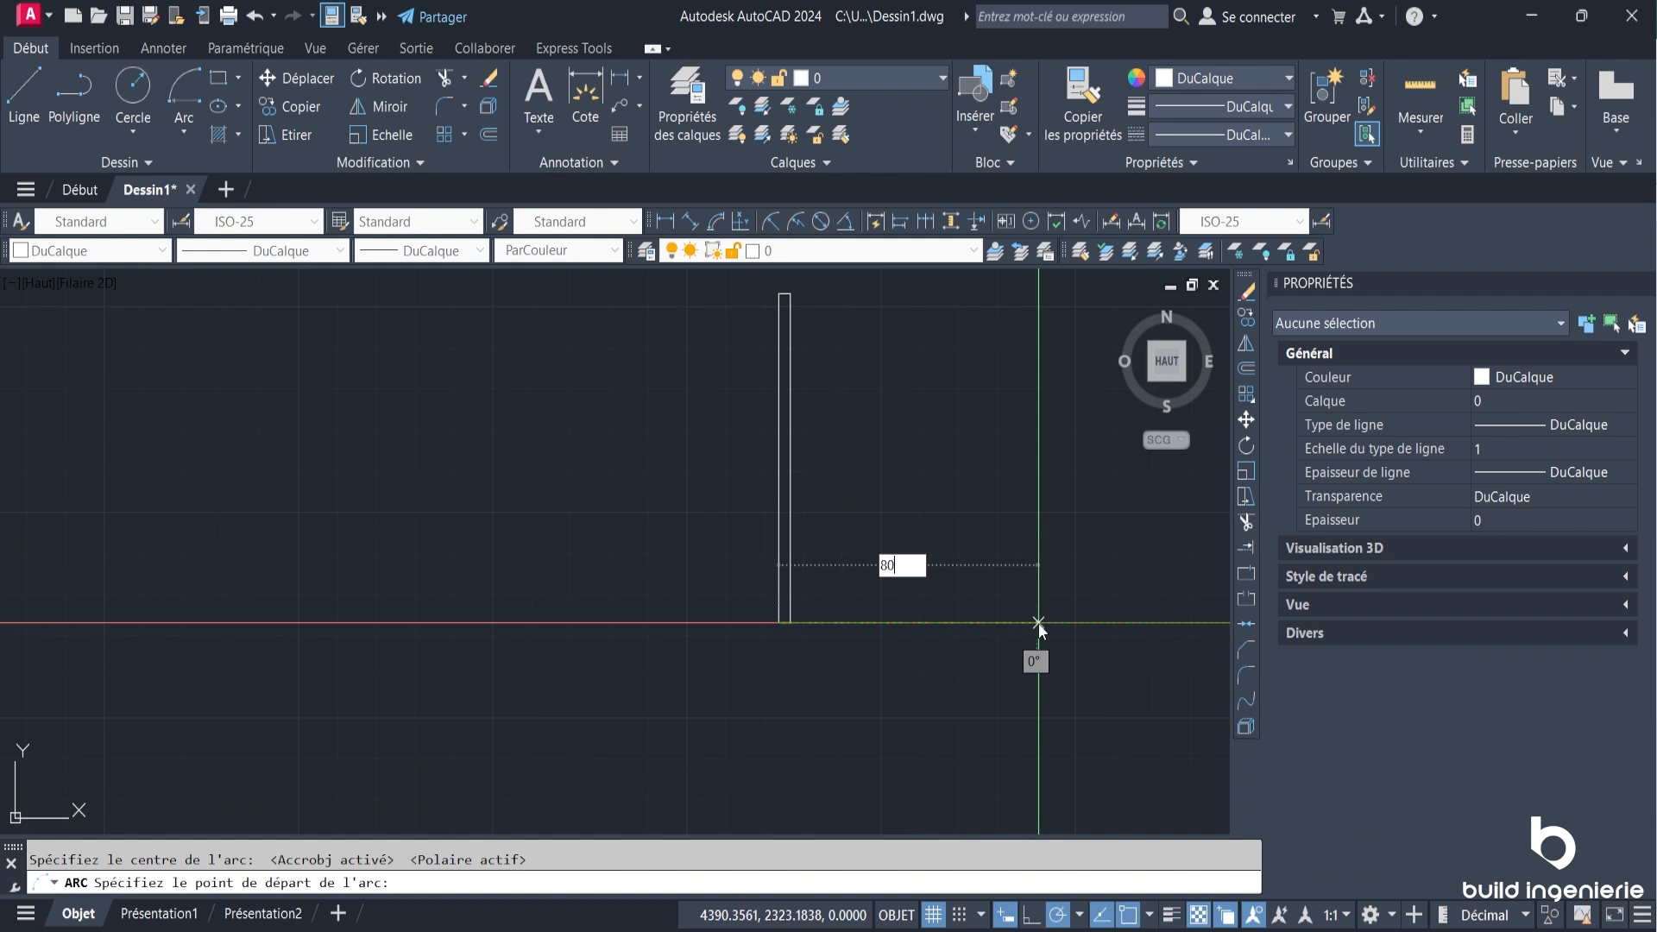
pyautogui.press('Return')
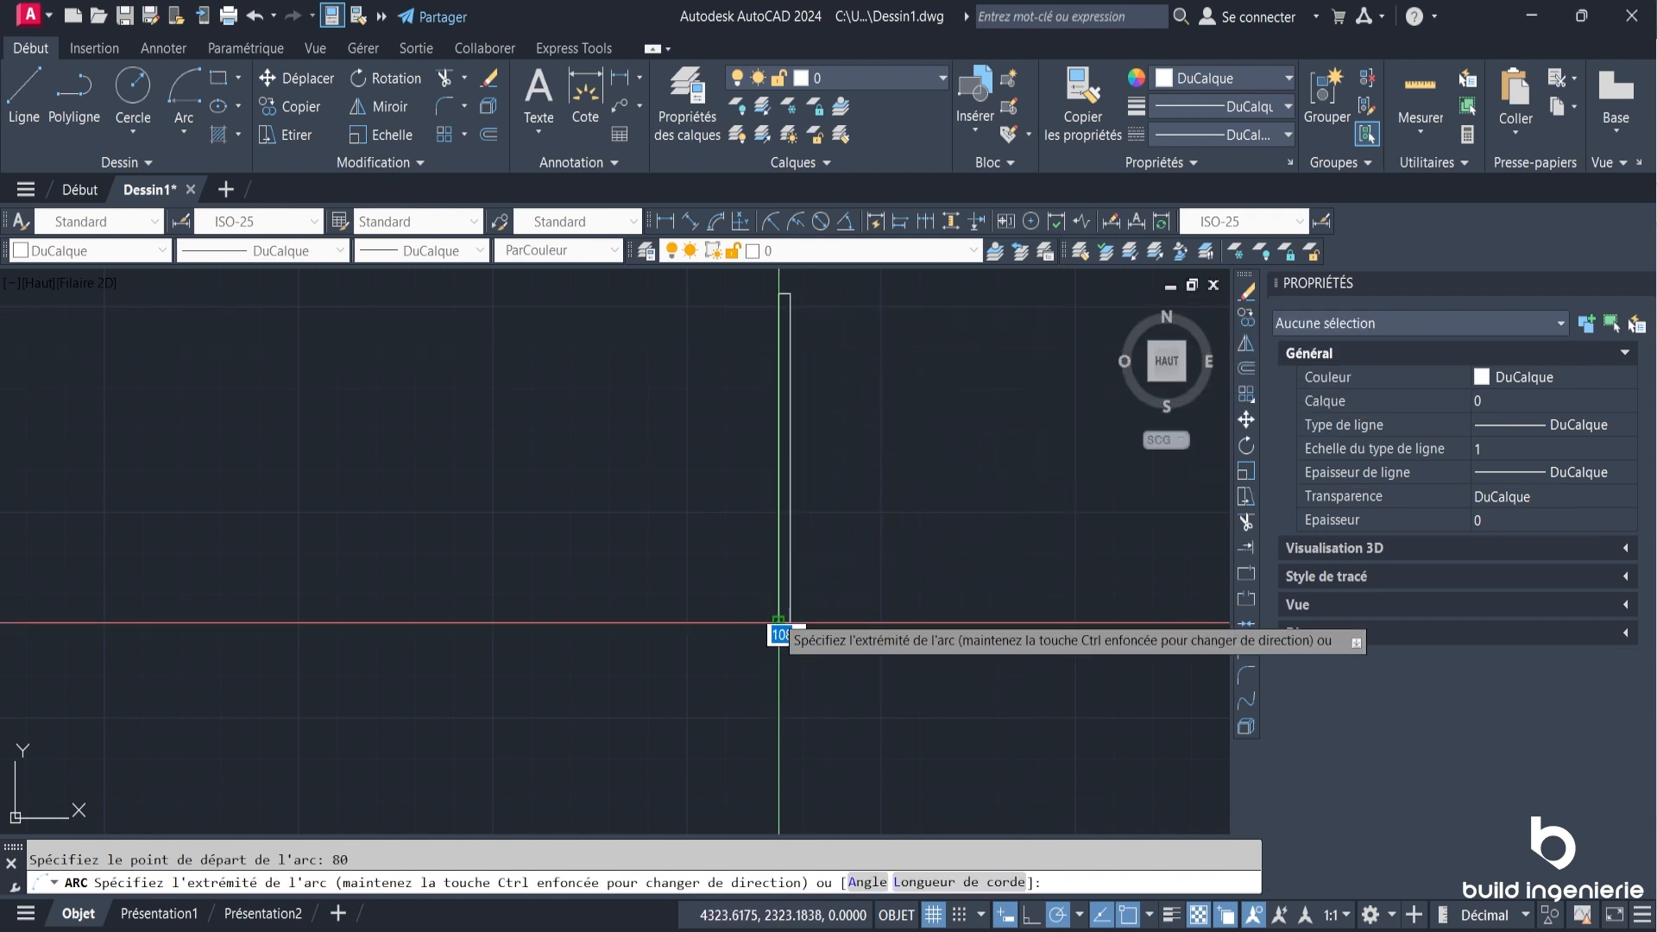
pyautogui.scroll(6, 778, 282)
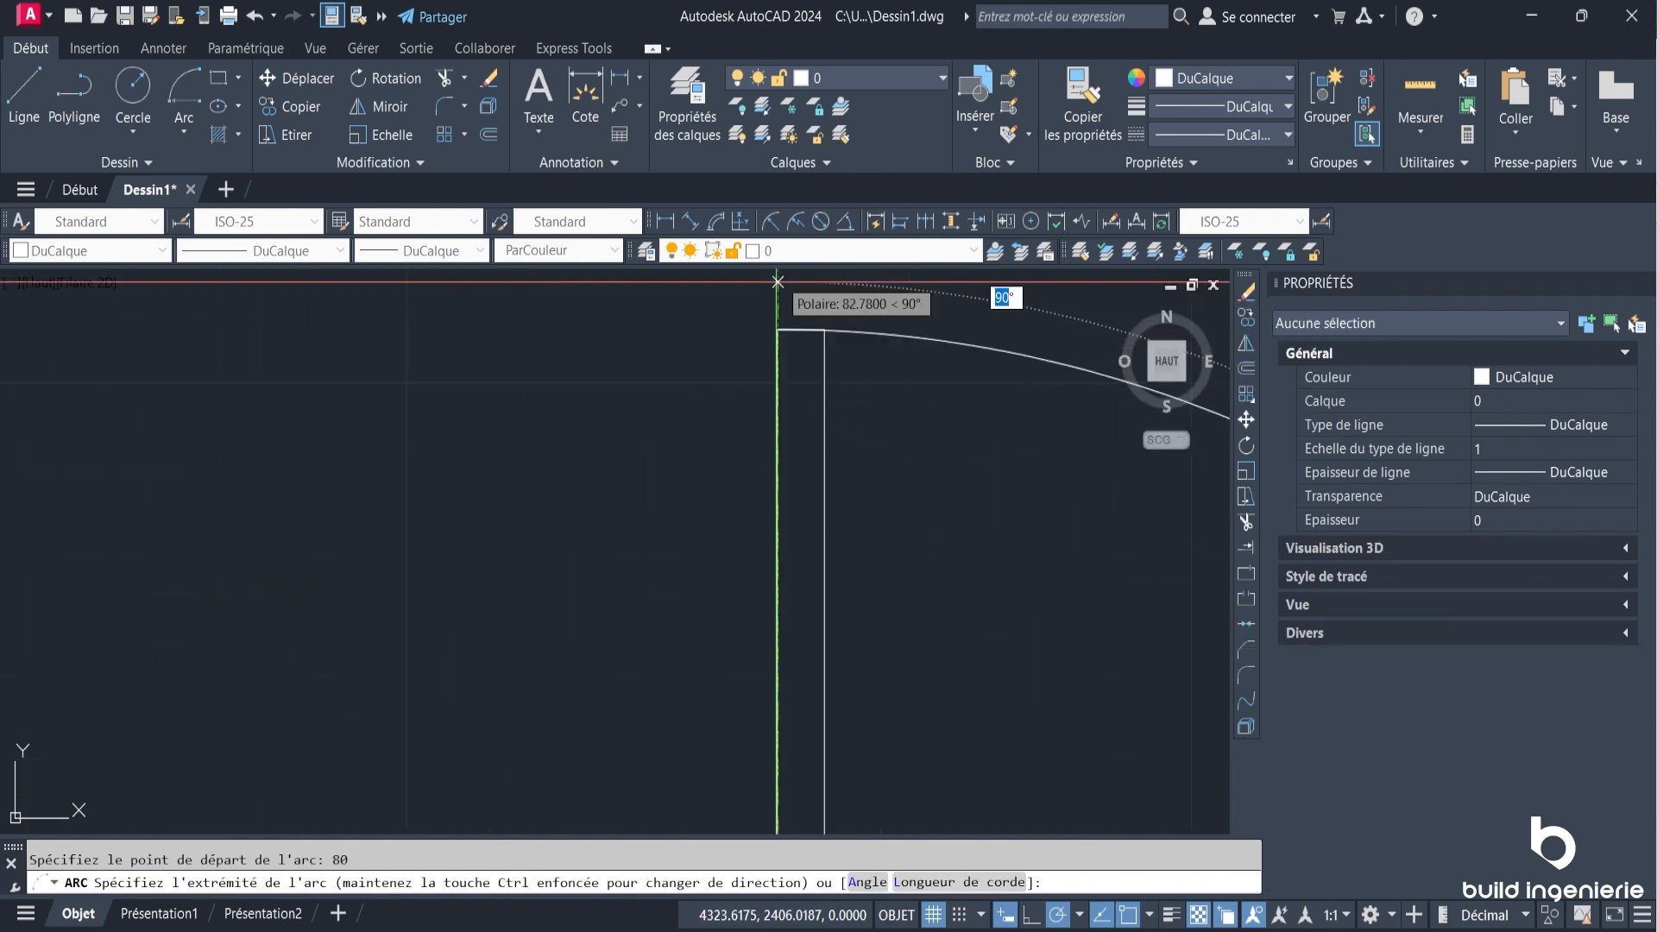
pyautogui.click(778, 282)
pyautogui.scroll(-5, 781, 326)
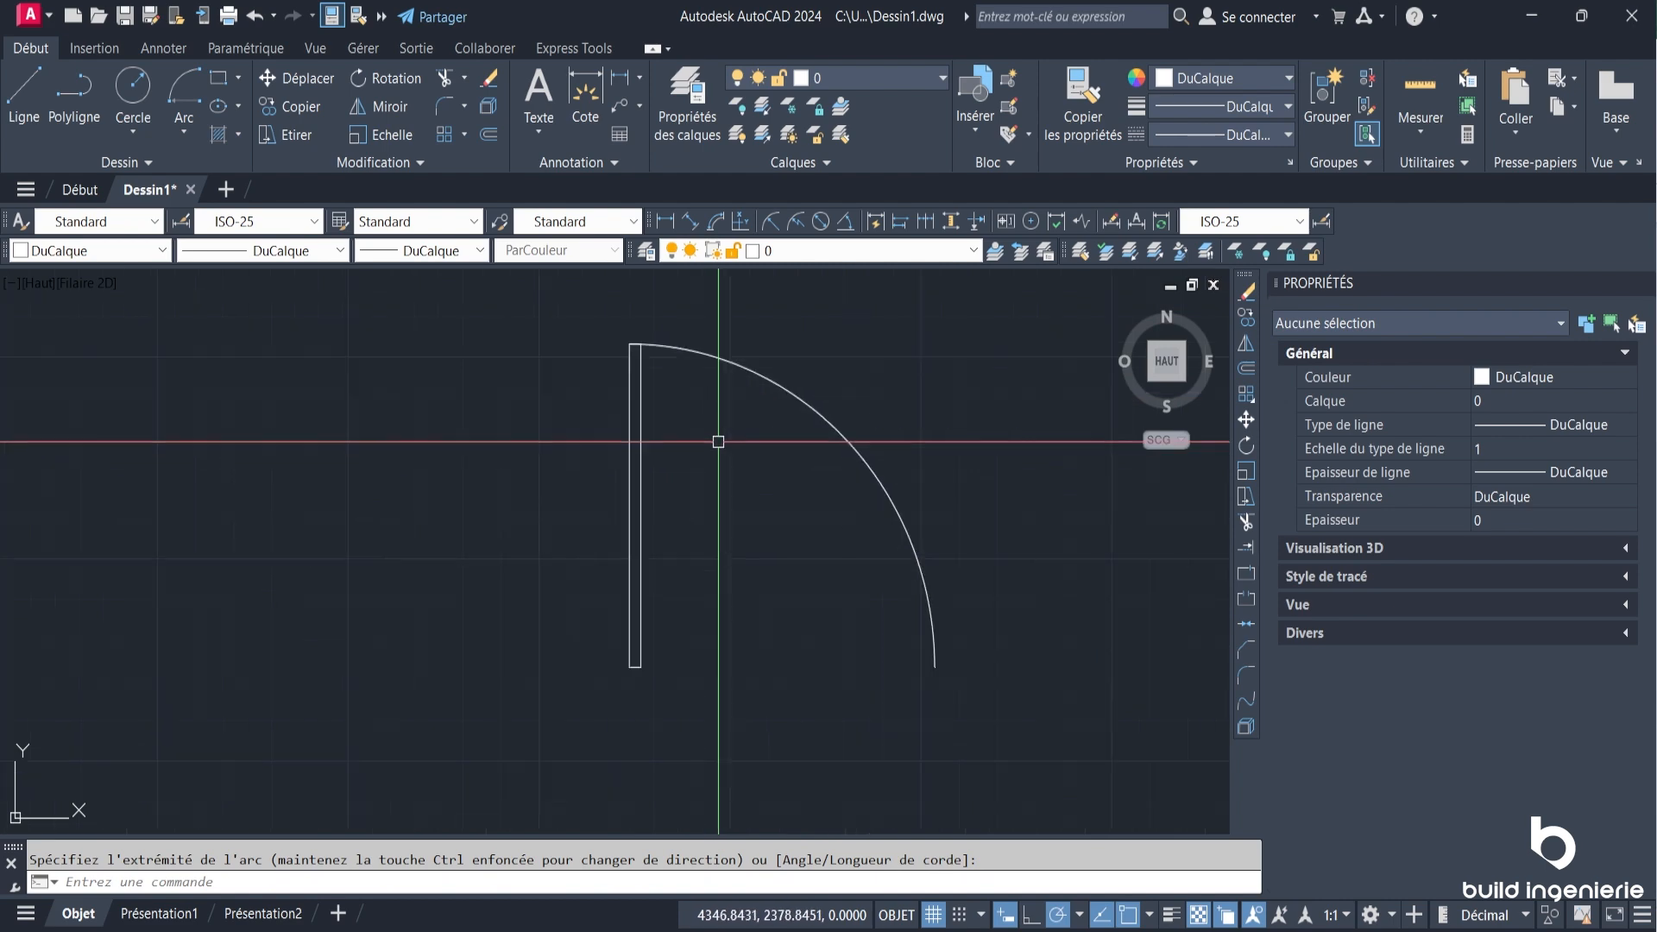
# Define the door leaf rectangle and swing arc as a block named PORTE, and close the Block Editor.
pyautogui.click(728, 474)
pyautogui.click(611, 314)
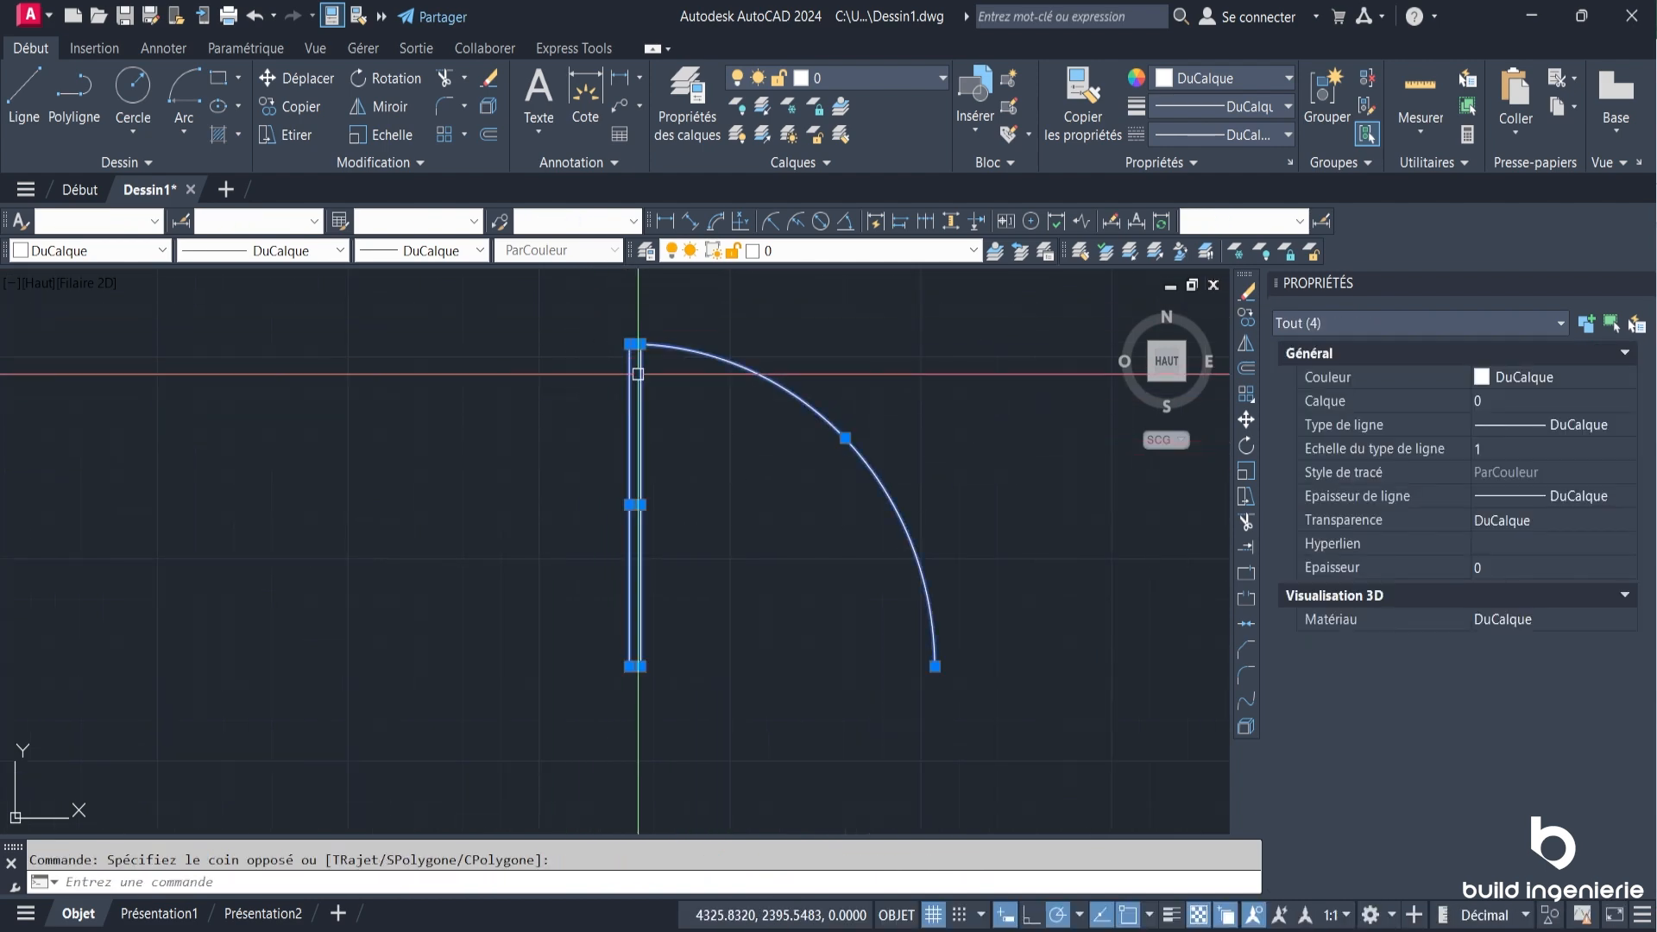
pyautogui.write('b')
pyautogui.press('Return')
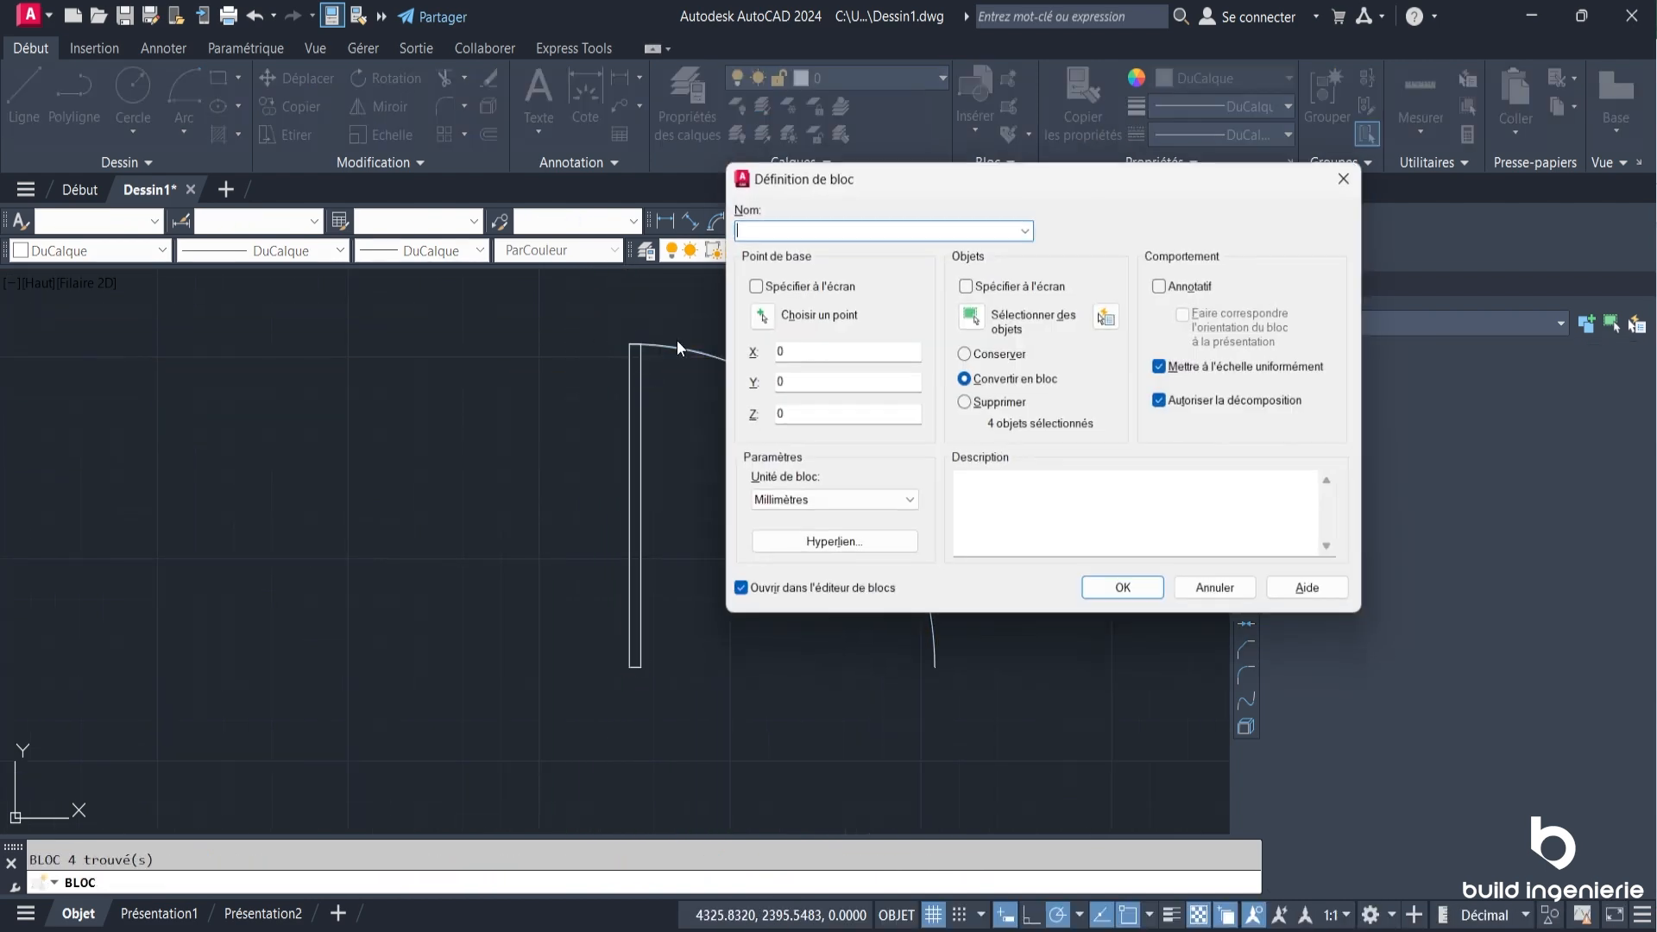
pyautogui.write('PORTE')
pyautogui.press('Return')
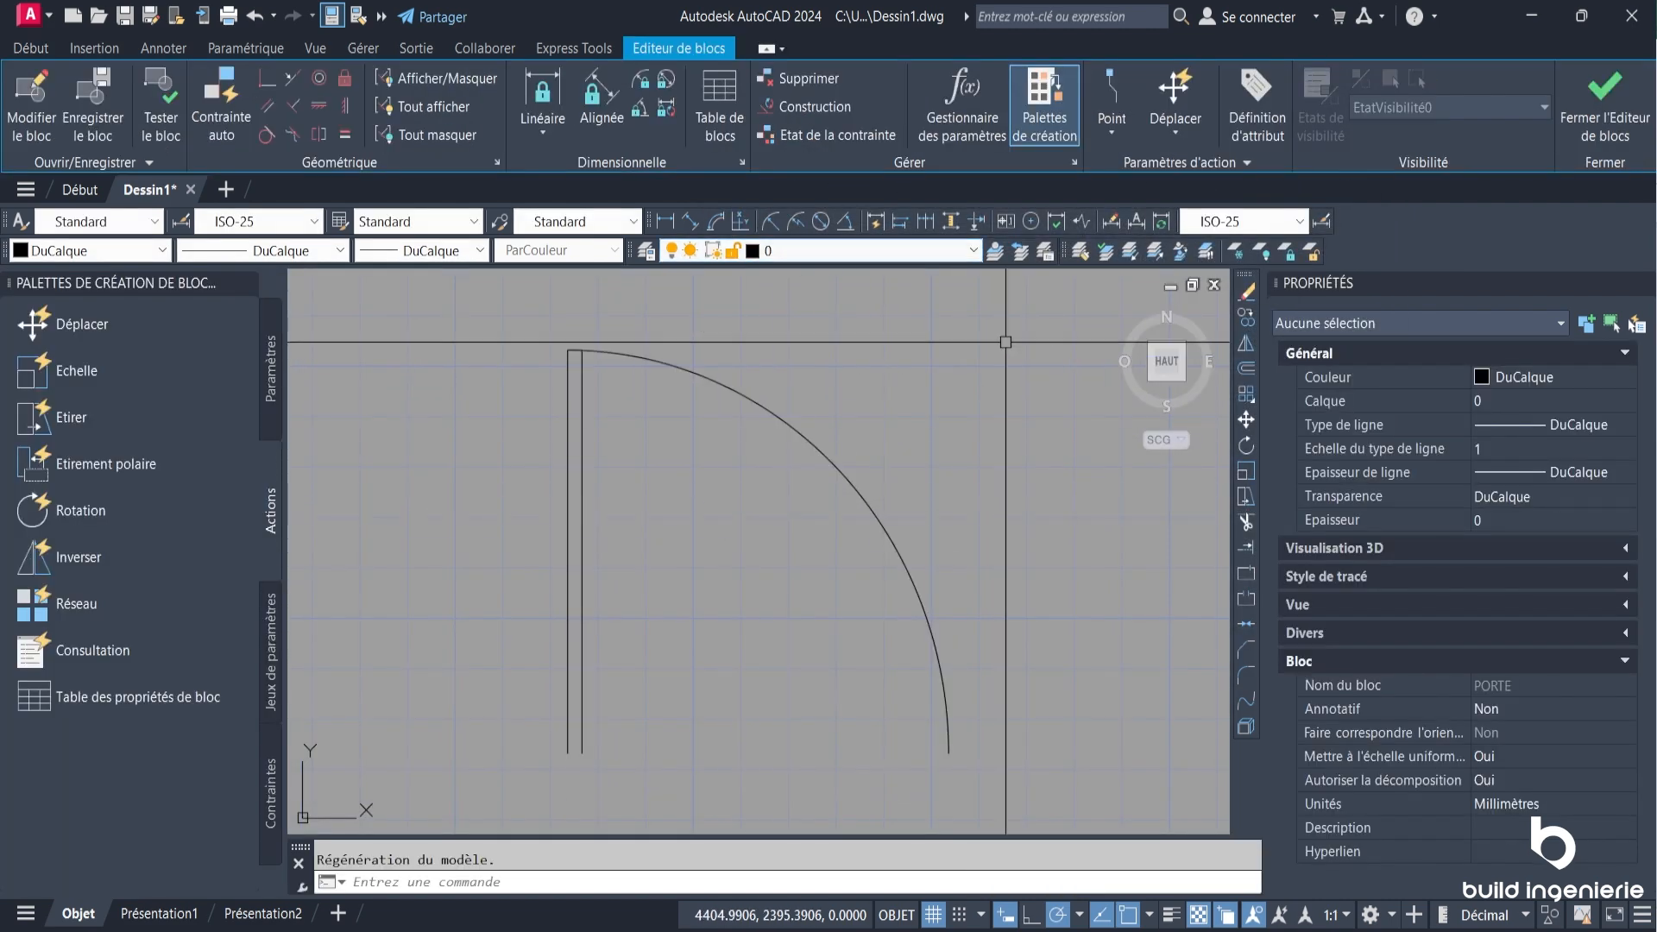
pyautogui.click(1597, 95)
# Delete the loose short line at the lower end of the door leaf.
pyautogui.scroll(4, 647, 588)
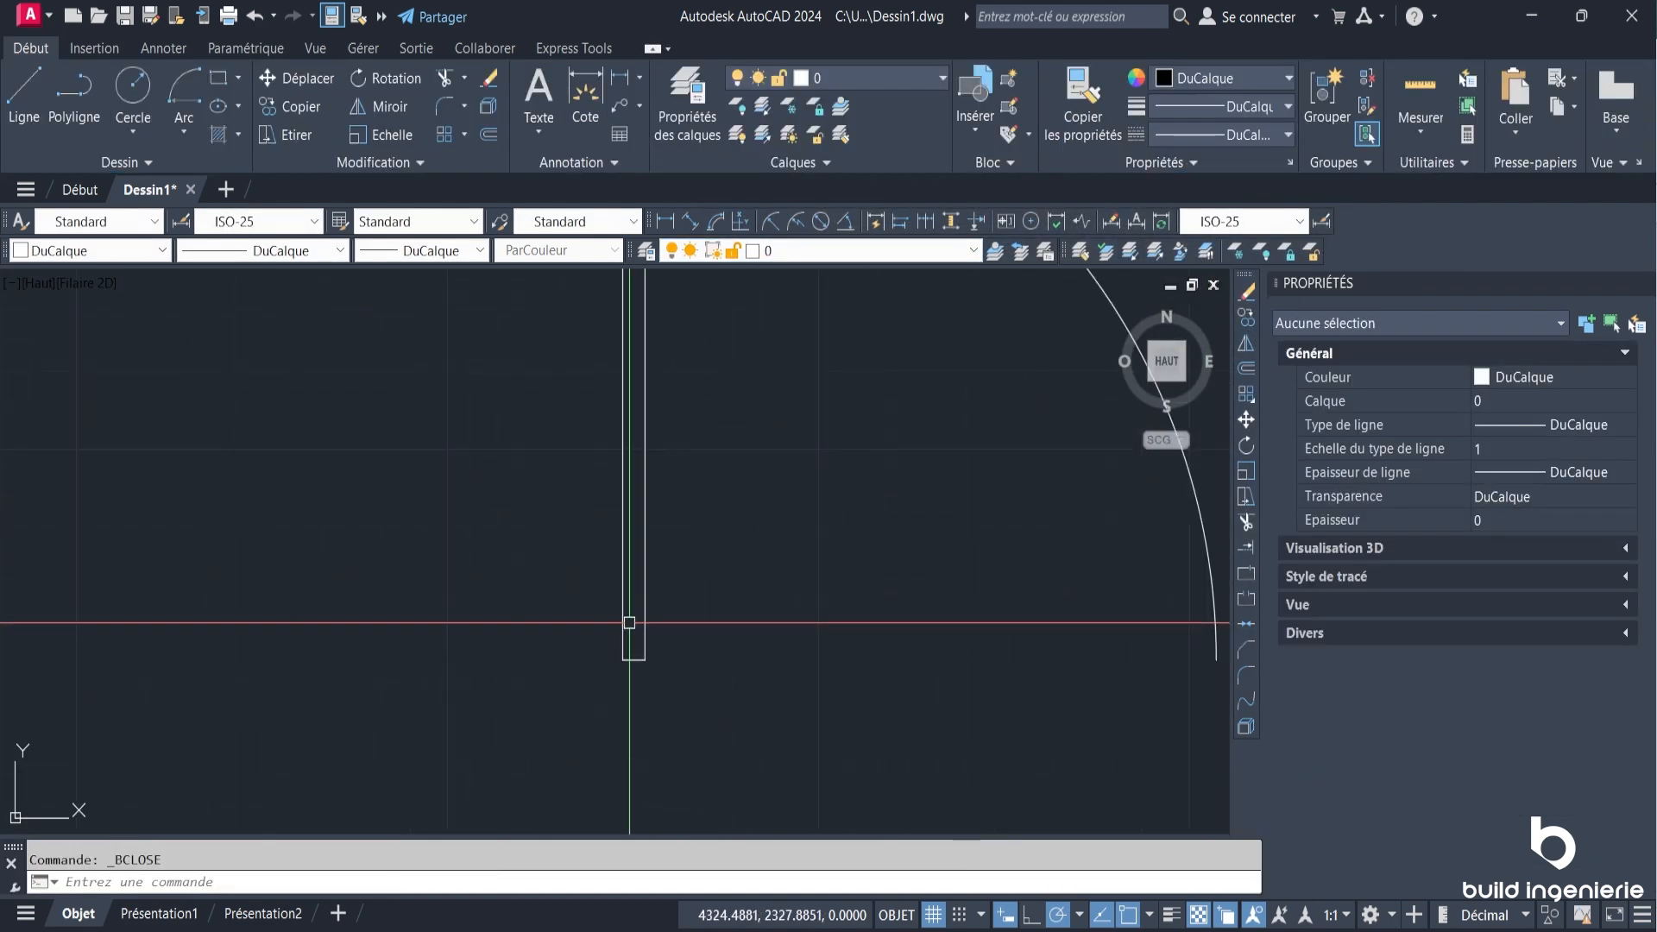
pyautogui.click(634, 652)
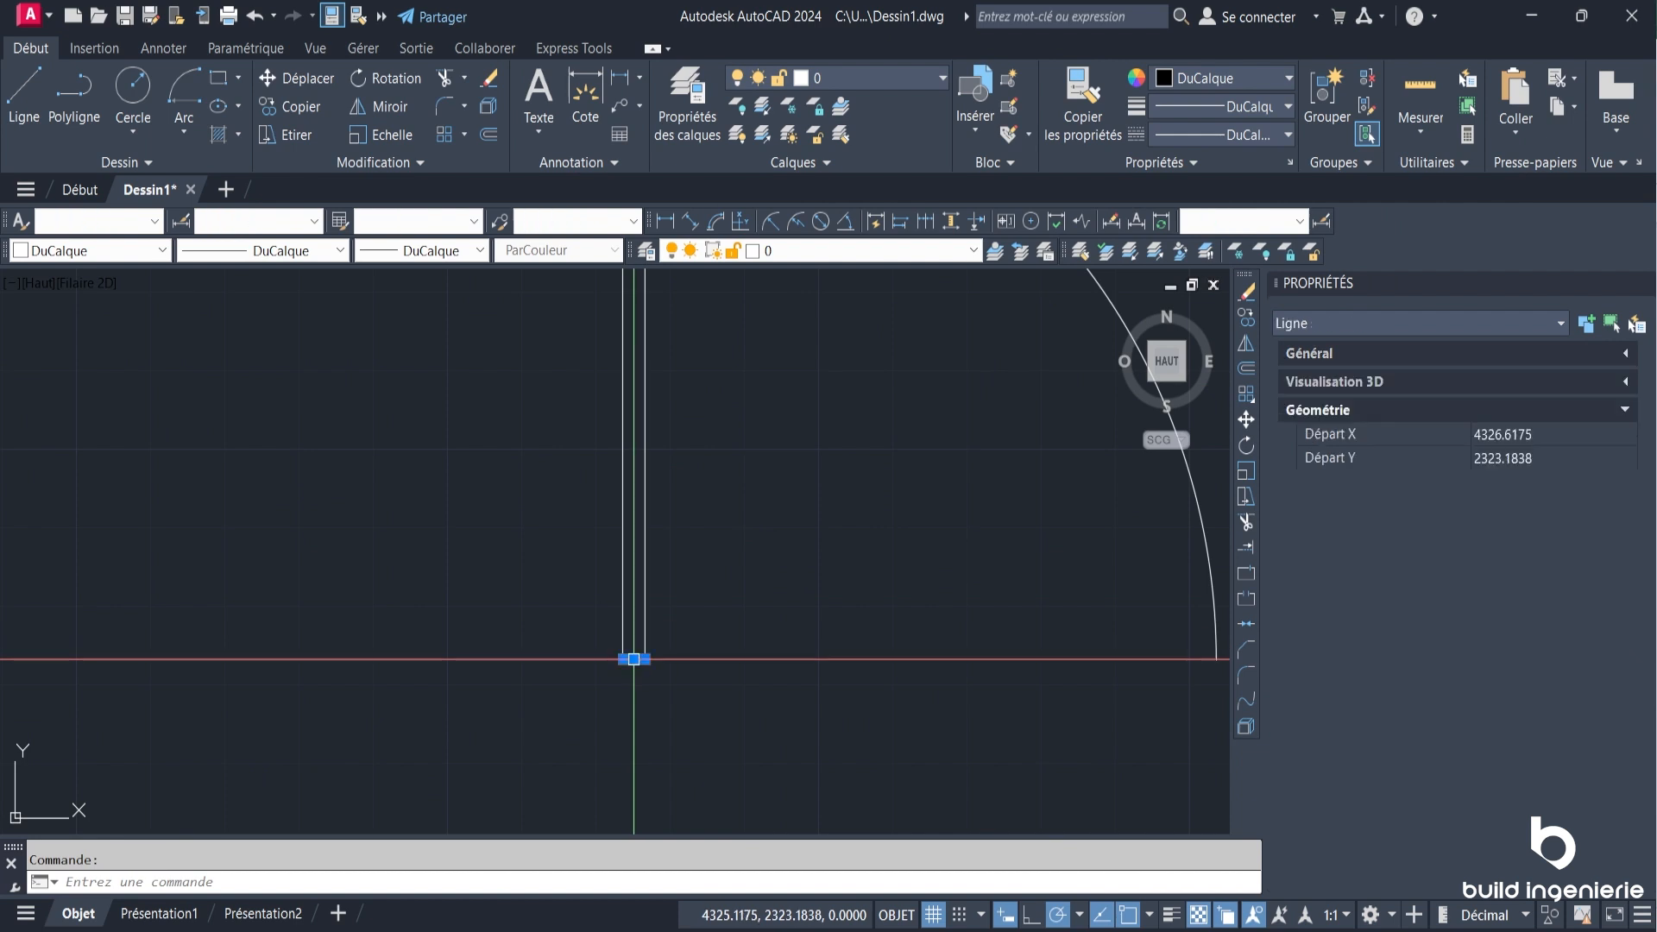
pyautogui.scroll(2, 646, 623)
pyautogui.press('Escape')
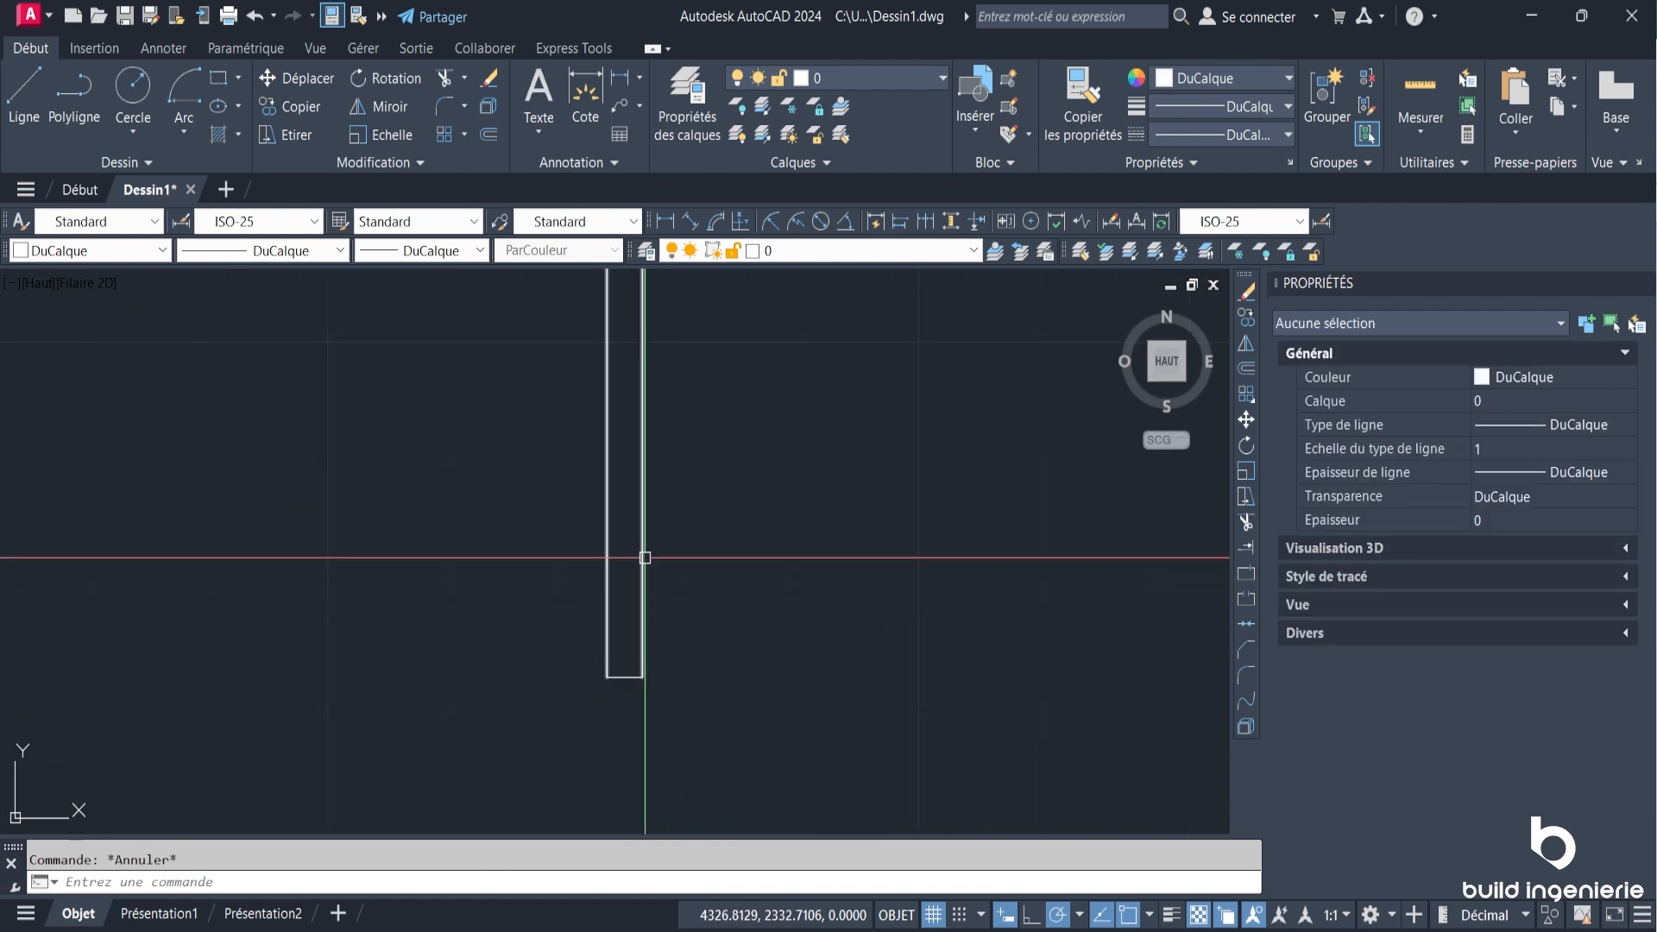
pyautogui.click(613, 677)
pyautogui.press('Delete')
# Open the PORTE block in the Block Editor and draw a line closing the lower end of the door leaf.
pyautogui.click(602, 499)
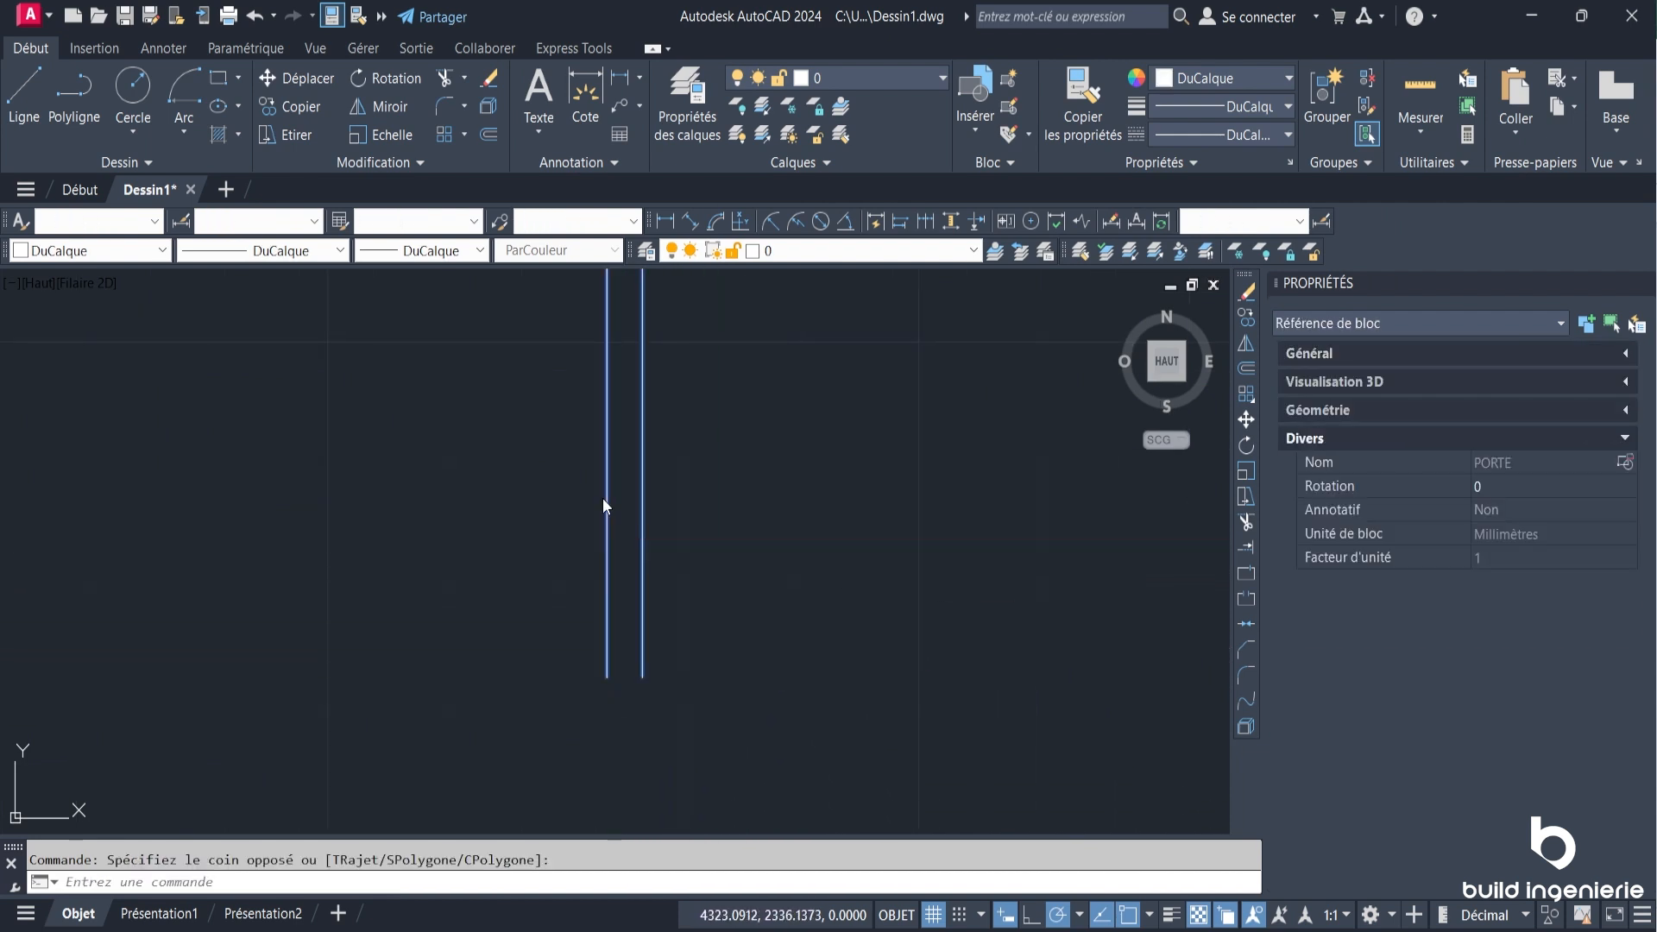
pyautogui.rightClick(602, 499)
pyautogui.click(725, 390)
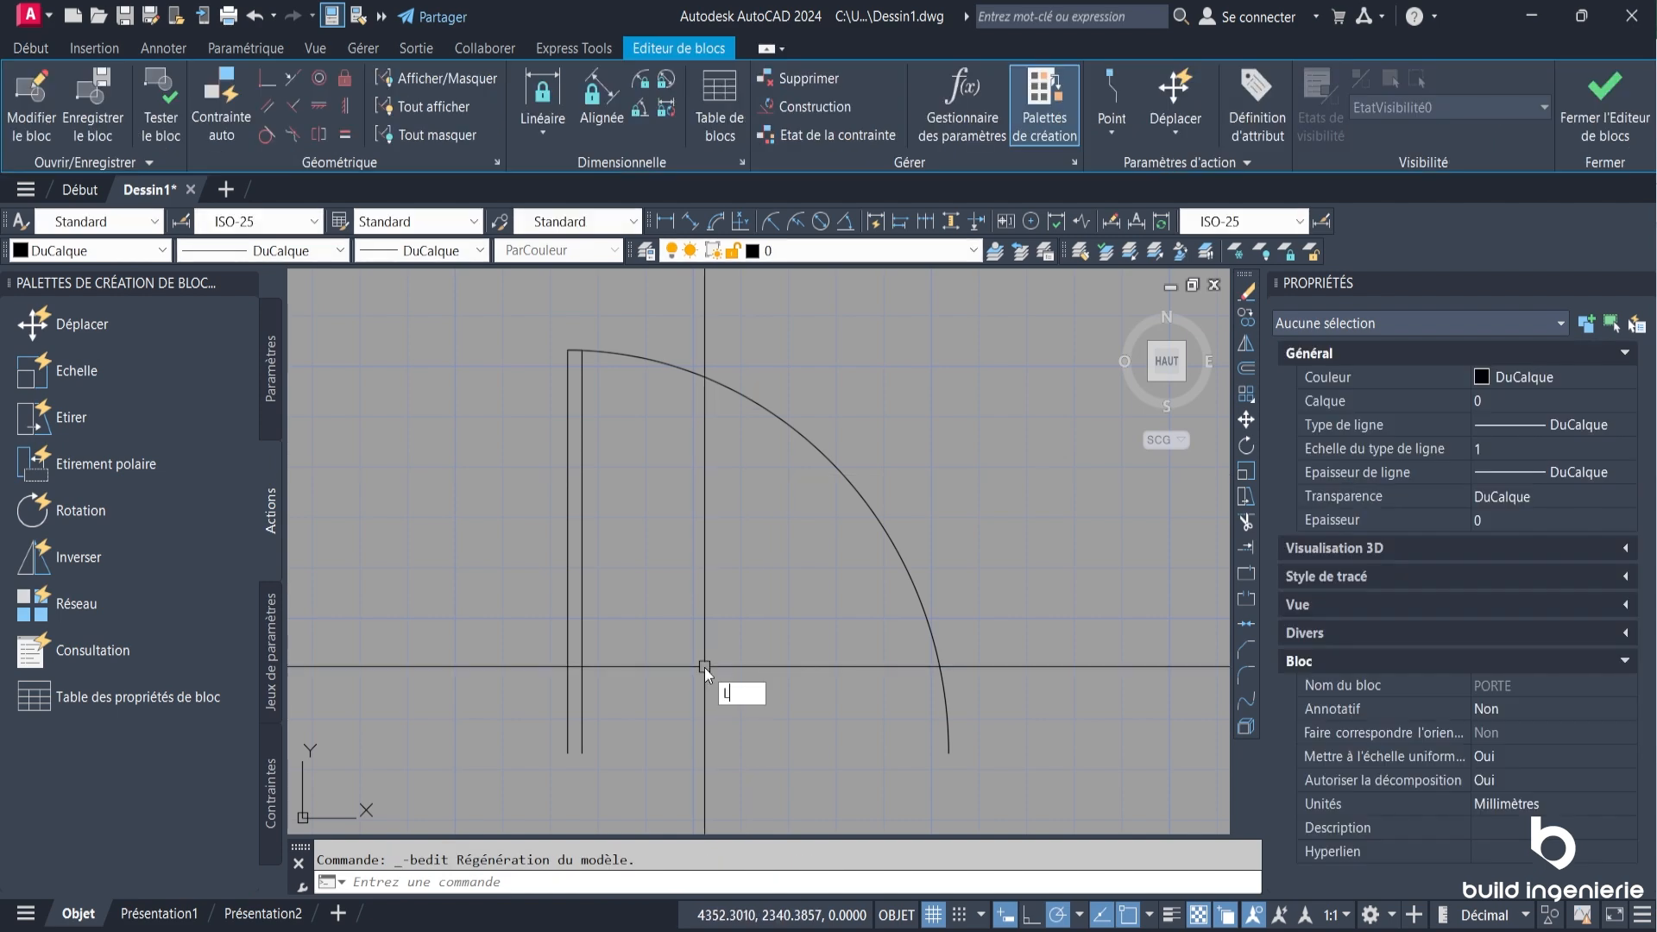
pyautogui.write('l')
pyautogui.press('Return')
pyautogui.scroll(2, 656, 708)
pyautogui.click(551, 768)
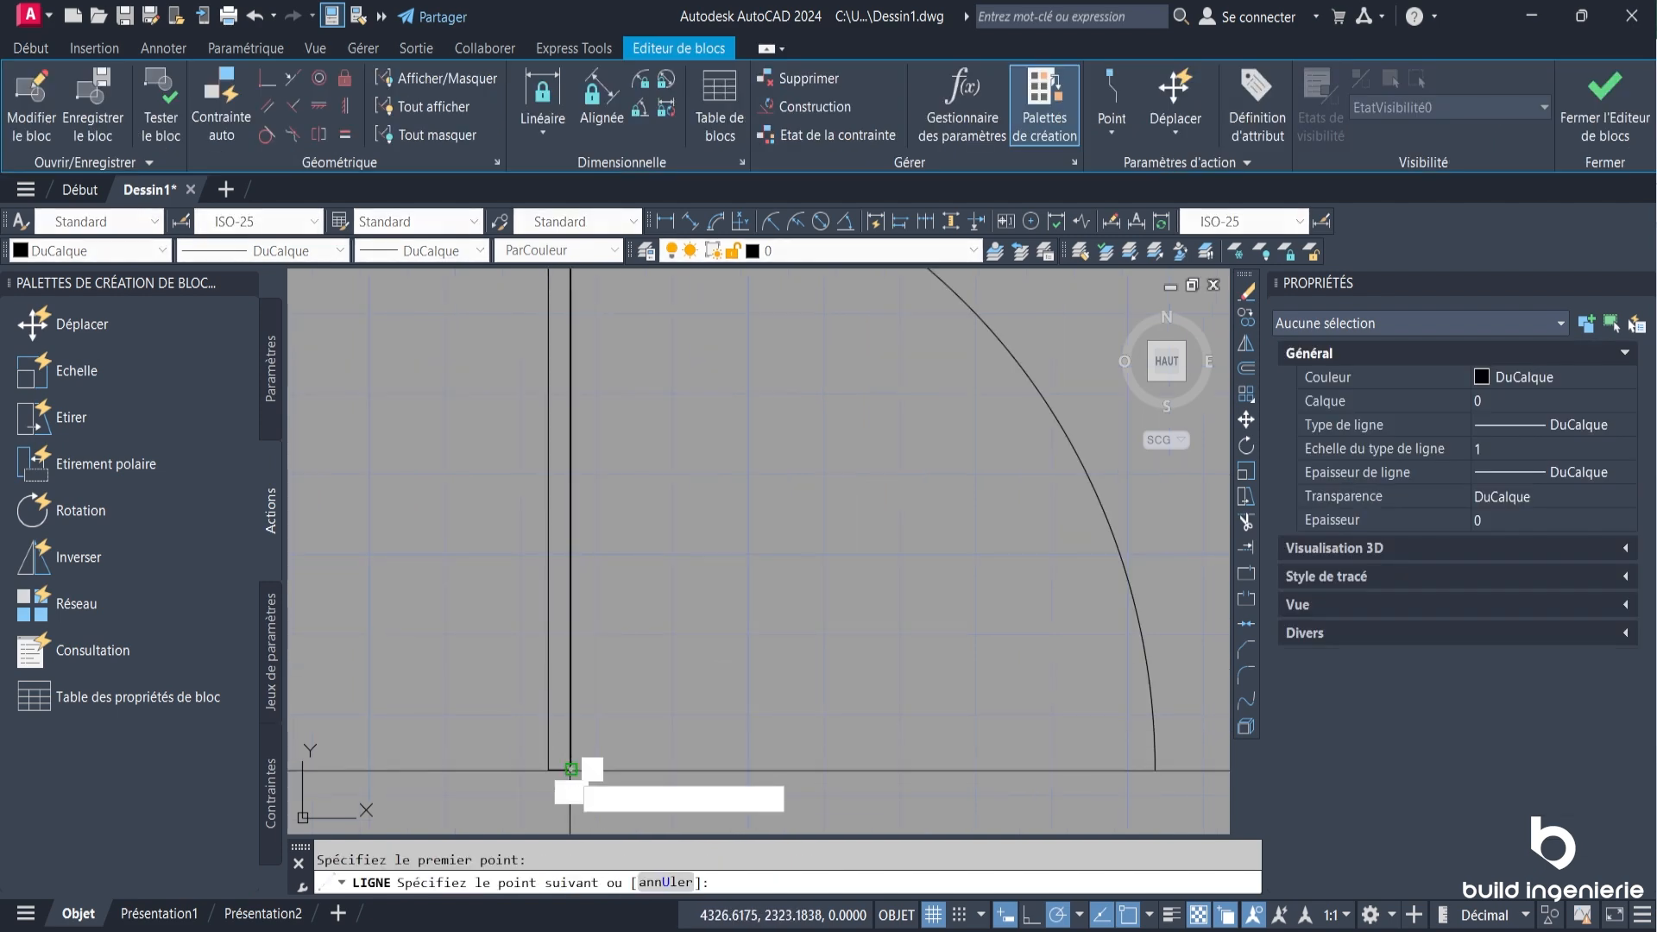
pyautogui.press('Escape')
# Close the Block Editor and save the changes to PORTE.
pyautogui.scroll(-3, 674, 705)
pyautogui.click(1604, 99)
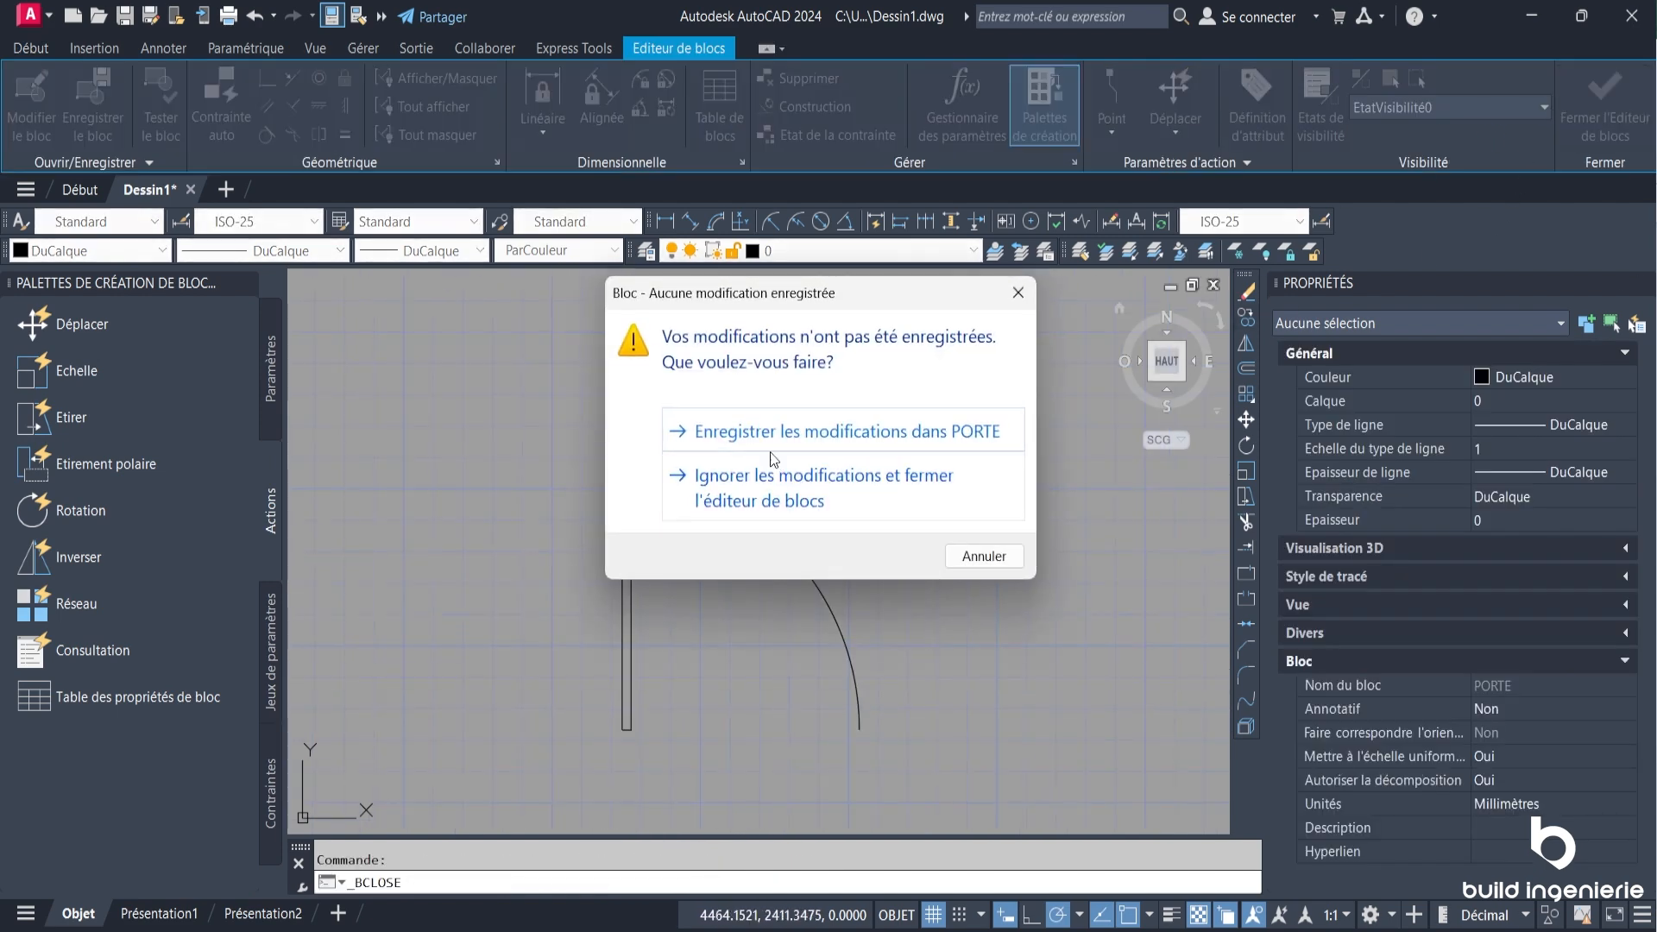
pyautogui.click(739, 445)
# Reopen PORTE in the Block Editor, add a base point parameter at the leaf's lower-left corner, and close the editor saving the changes.
pyautogui.click(703, 373)
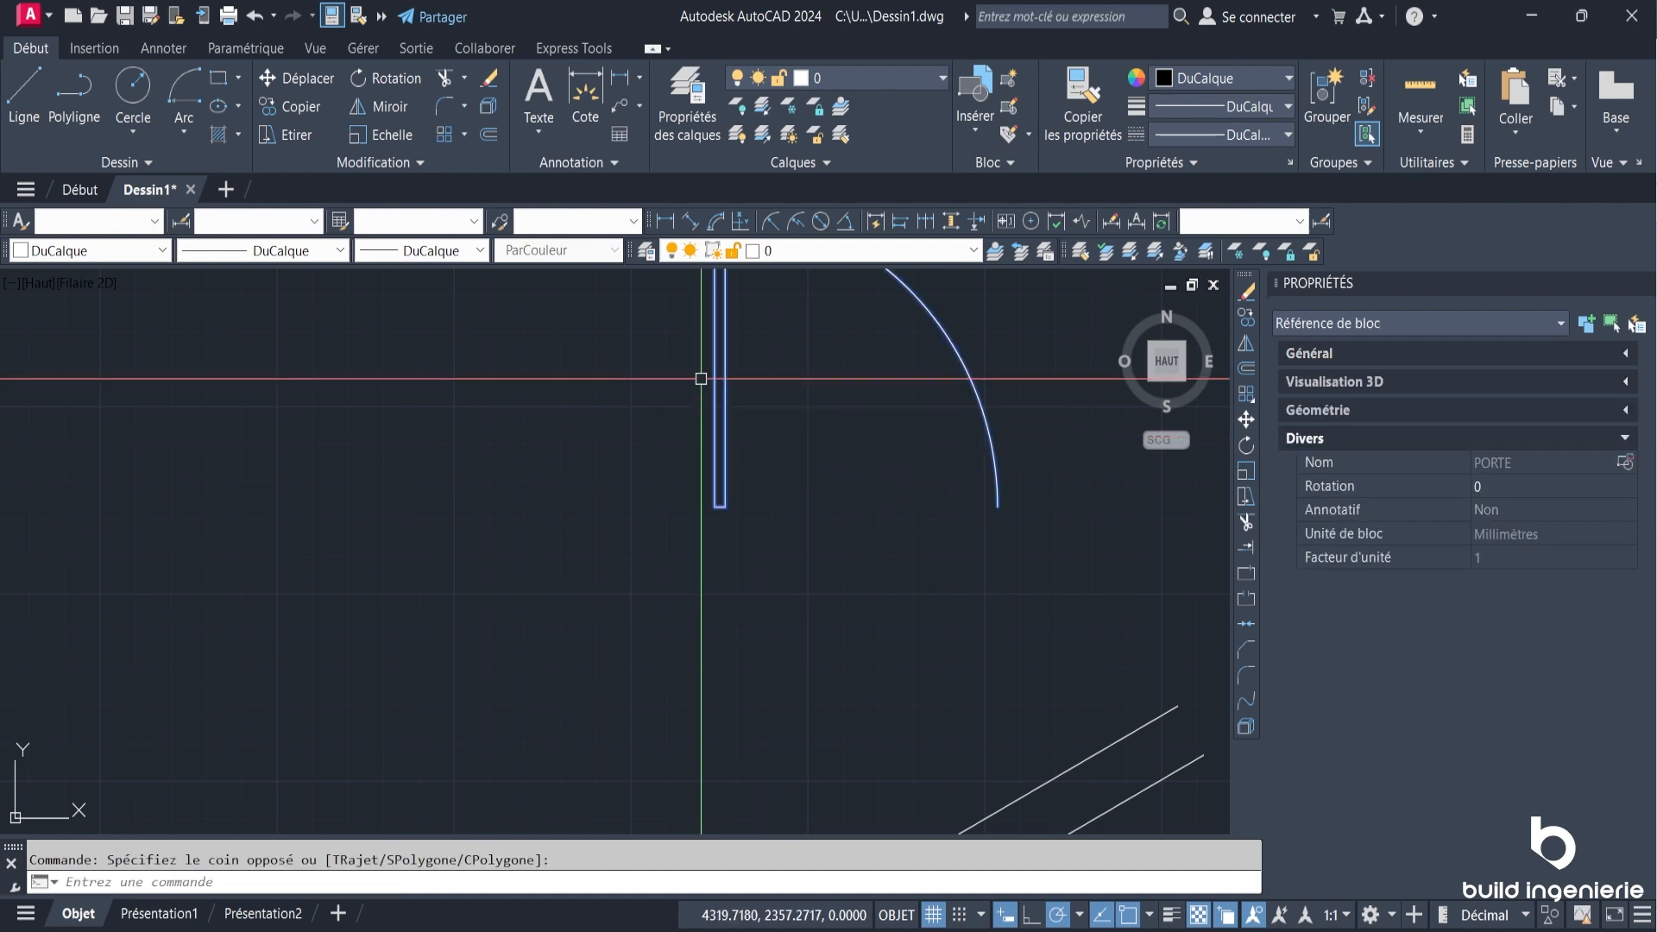
pyautogui.scroll(-2, 704, 374)
pyautogui.scroll(4, 781, 467)
pyautogui.rightClick(668, 406)
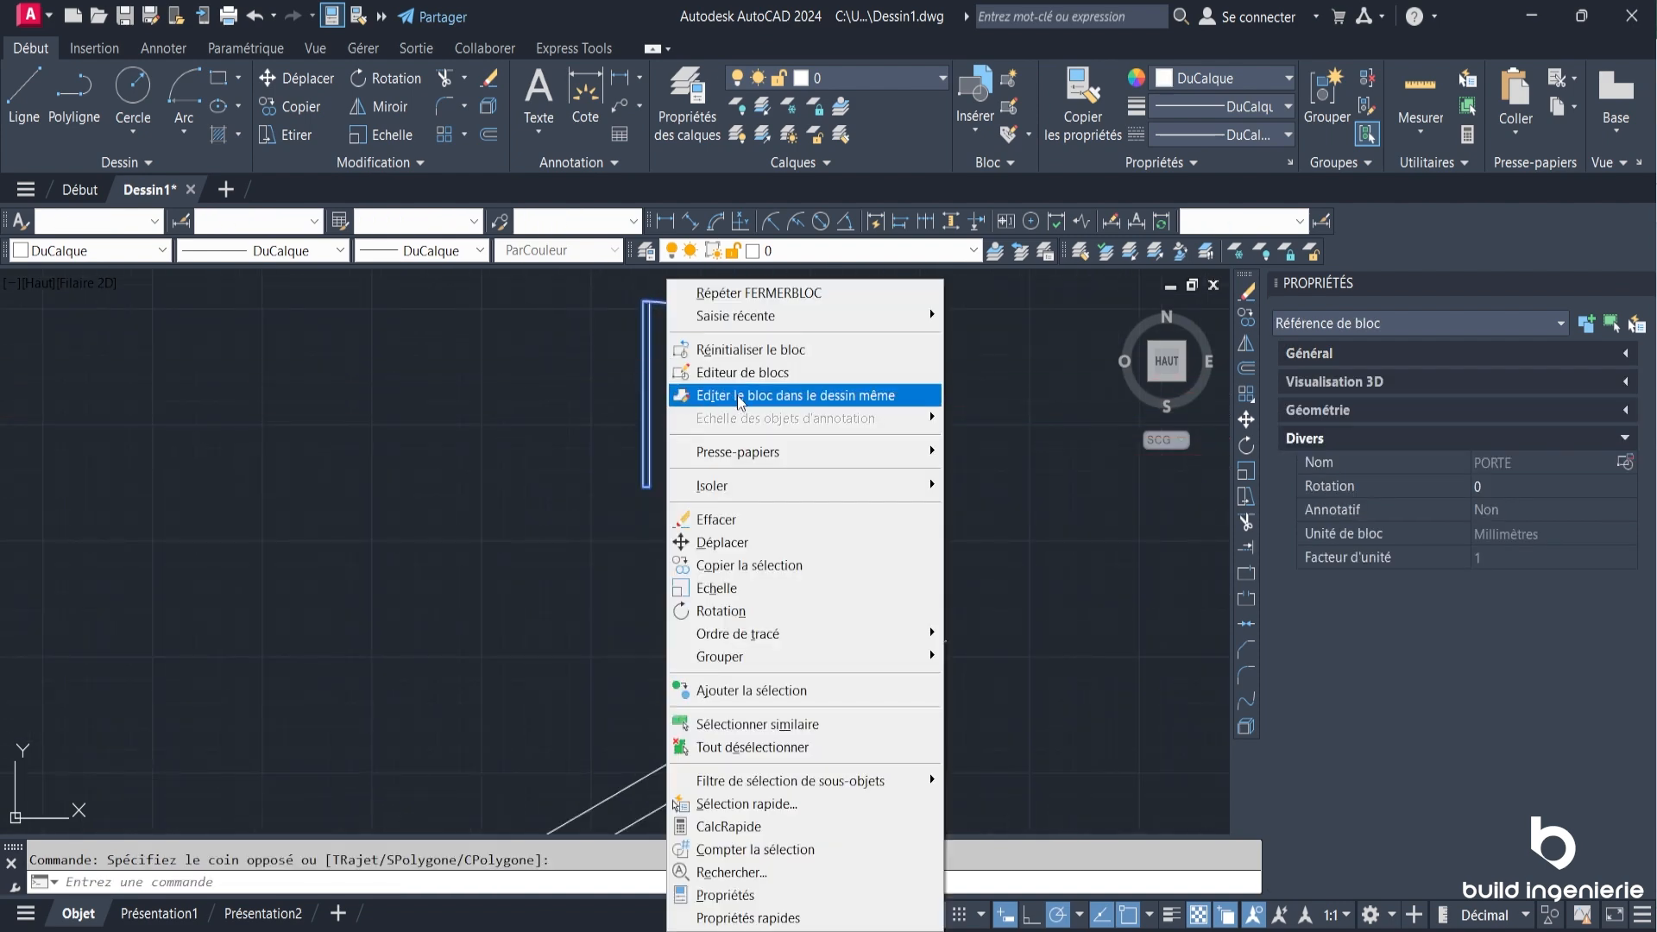
pyautogui.click(798, 372)
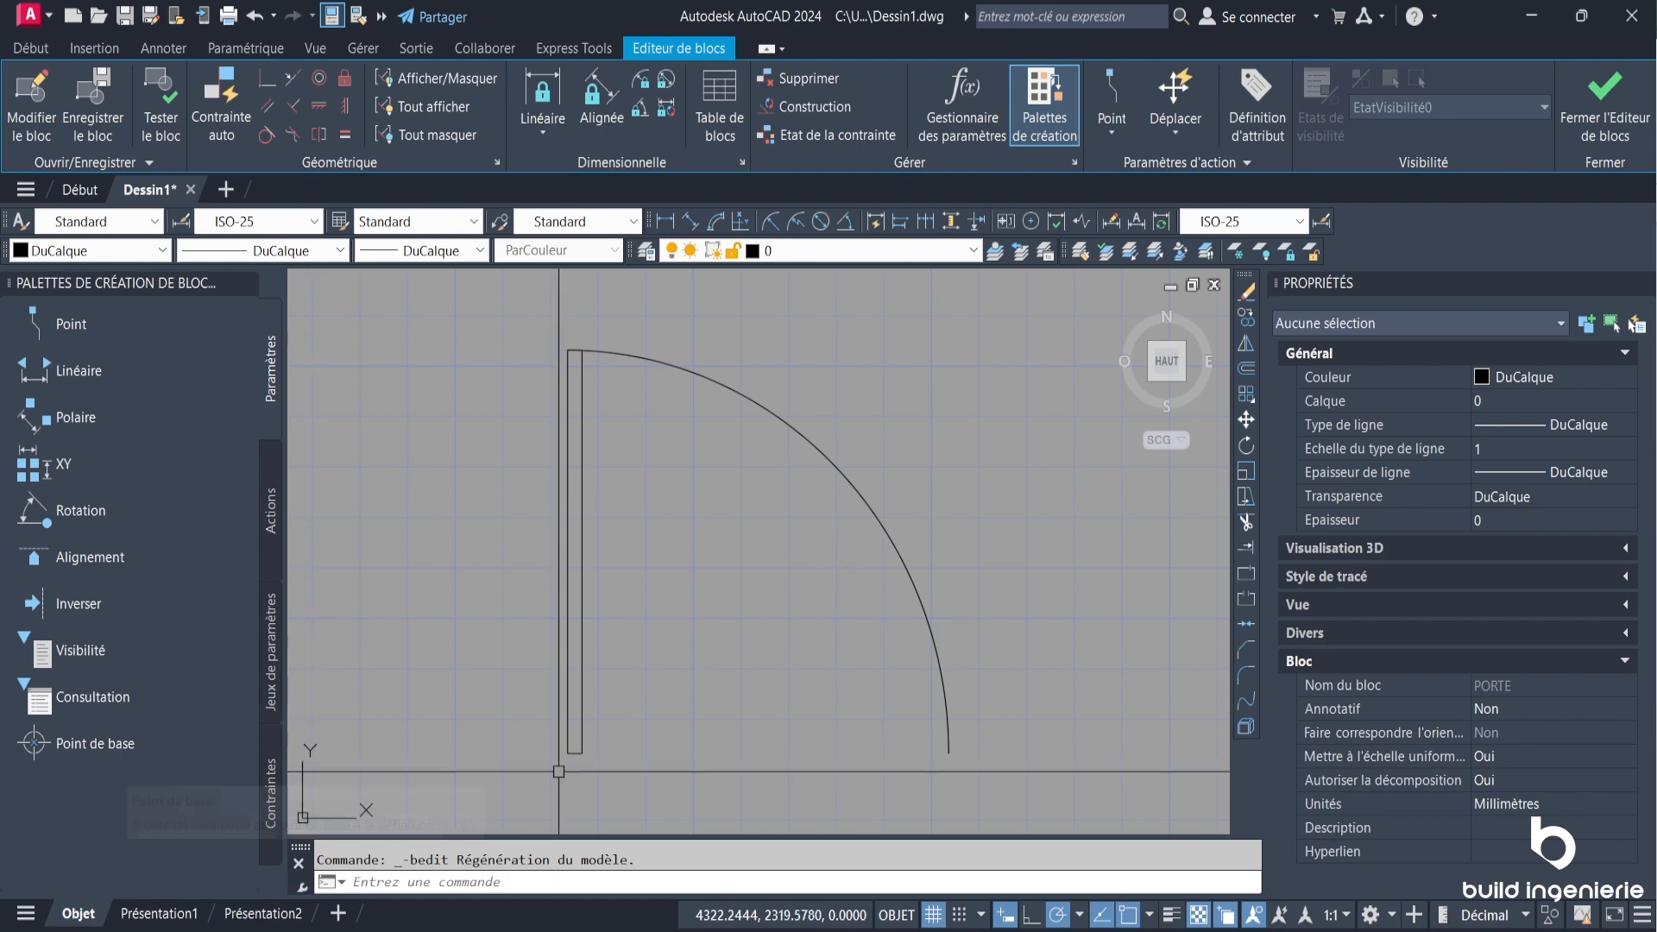
pyautogui.click(246, 748)
pyautogui.click(567, 753)
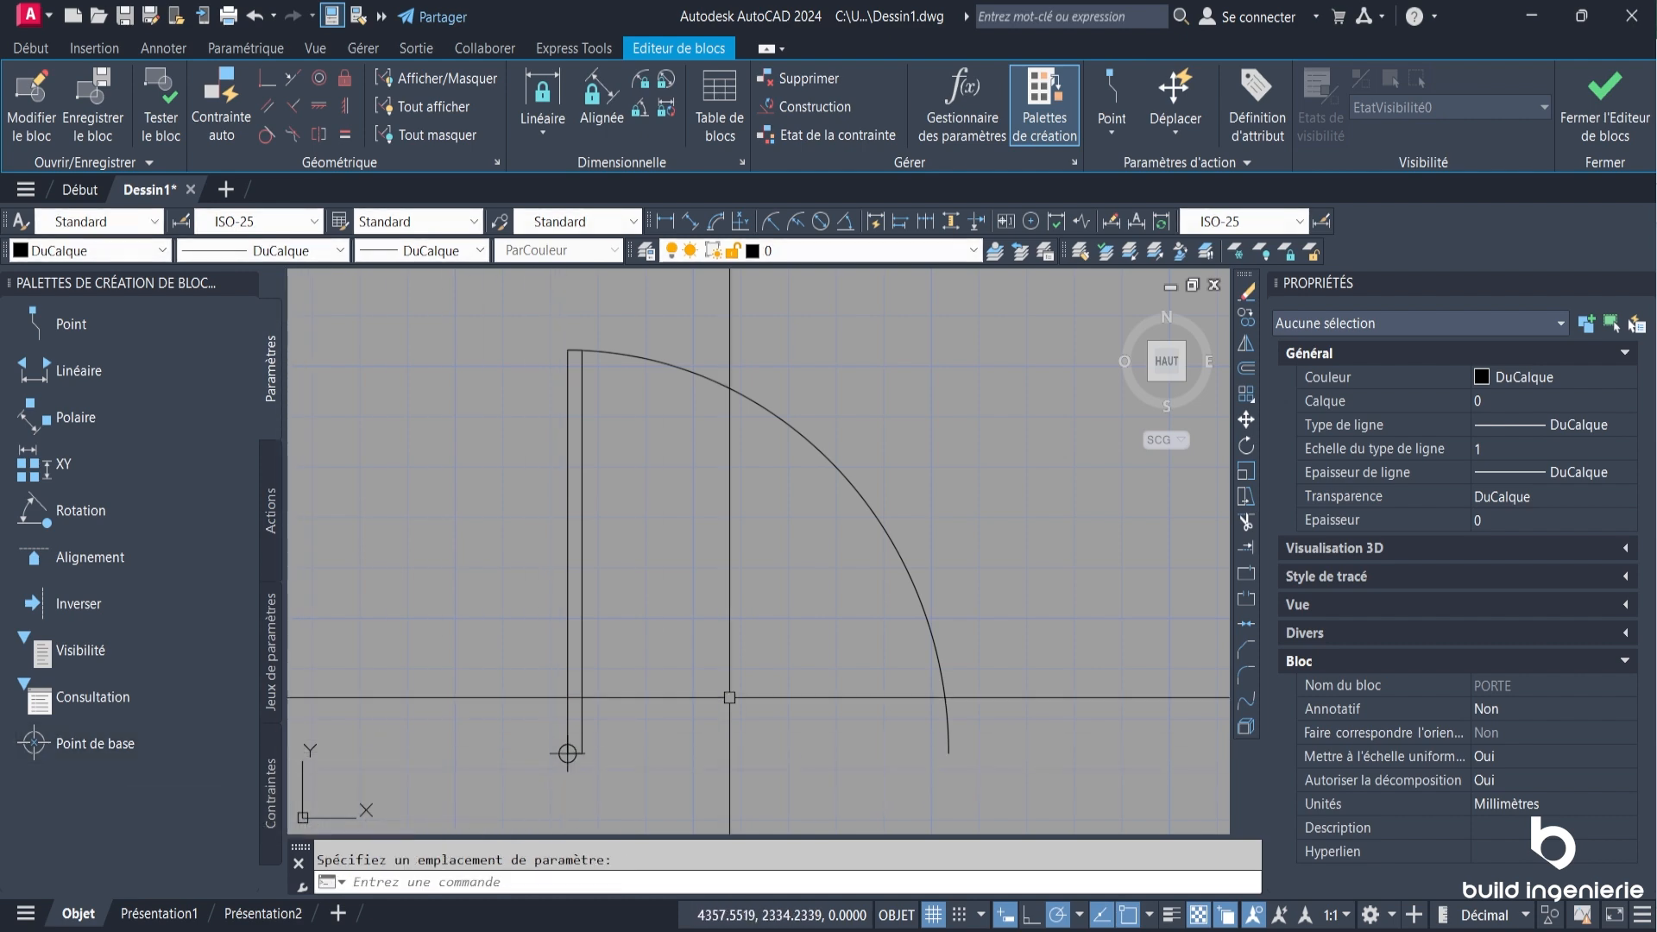
pyautogui.click(1573, 131)
pyautogui.click(863, 440)
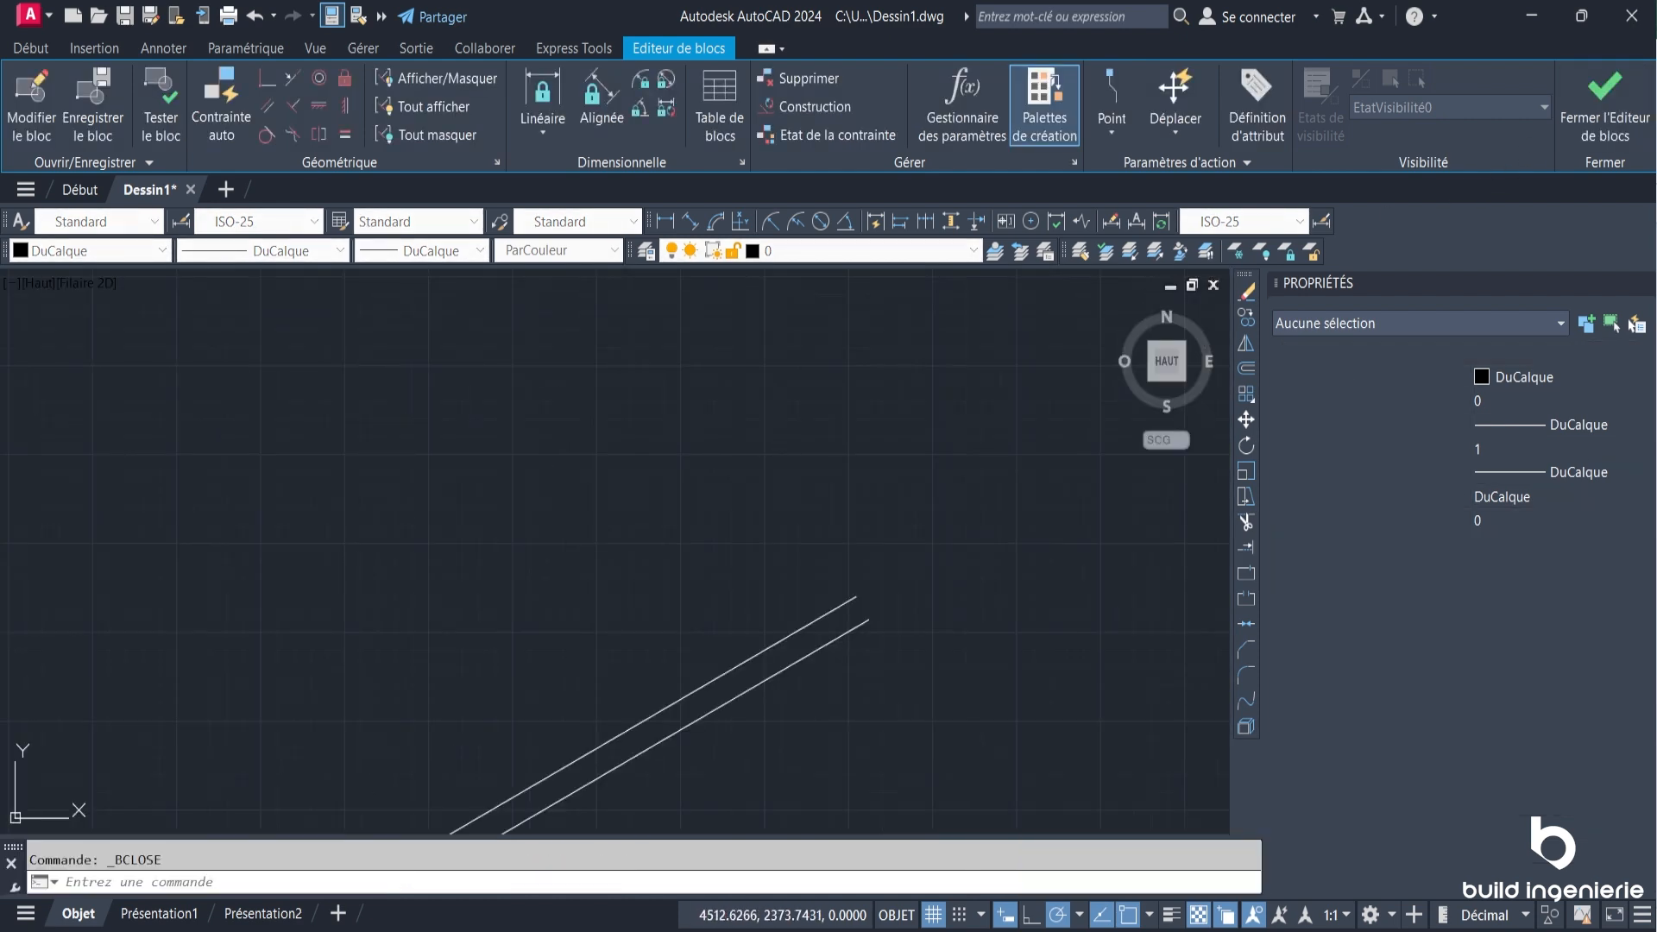
# Move the PORTE block by its base point from the drawing origin to the empty space above the slanted parallel lines.
pyautogui.scroll(-8, 685, 586)
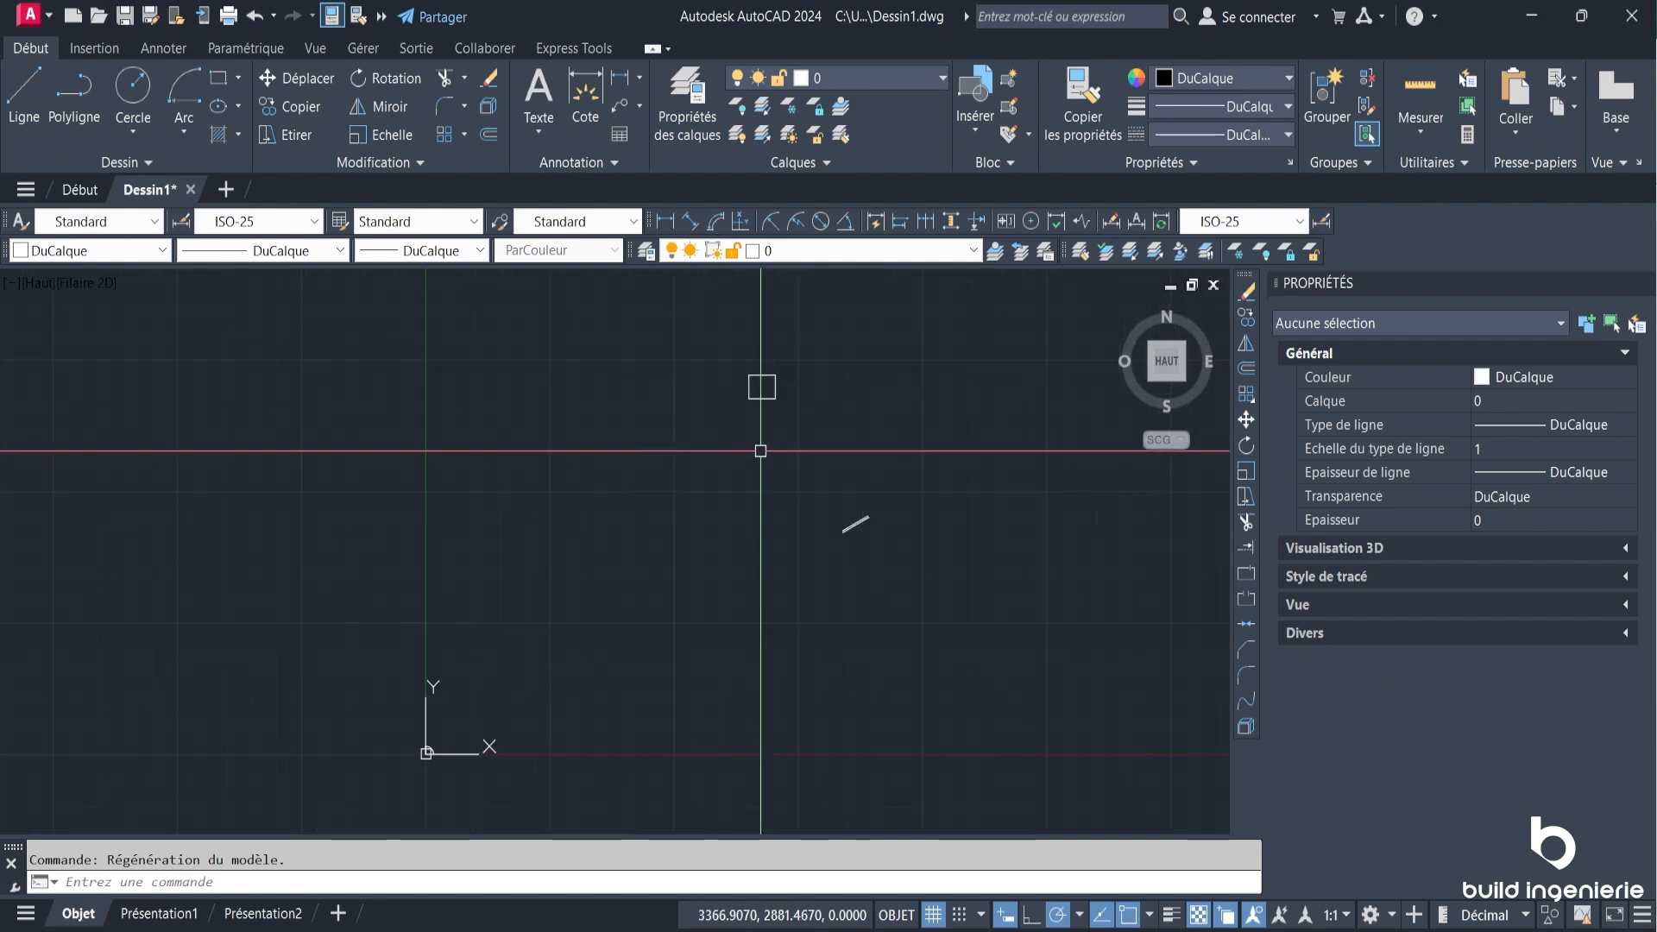
pyautogui.click(610, 549)
pyautogui.scroll(6, 643, 595)
pyautogui.click(582, 492)
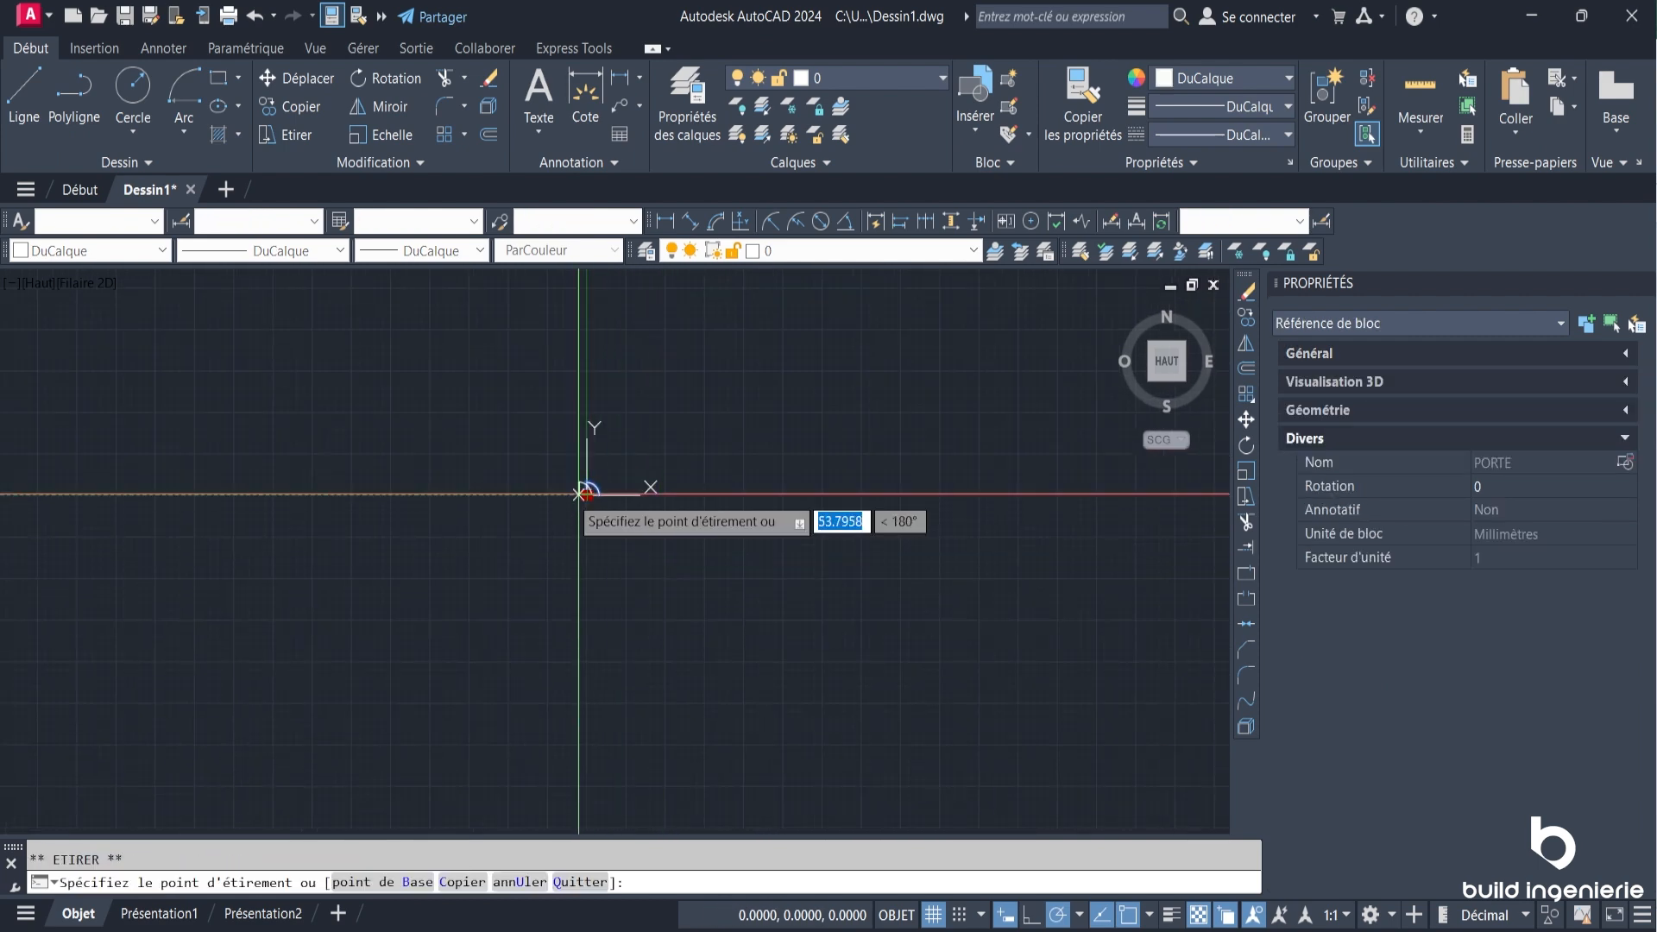
pyautogui.scroll(-4, 604, 509)
pyautogui.scroll(3, 734, 432)
pyautogui.press('Escape')
pyautogui.scroll(4, 731, 405)
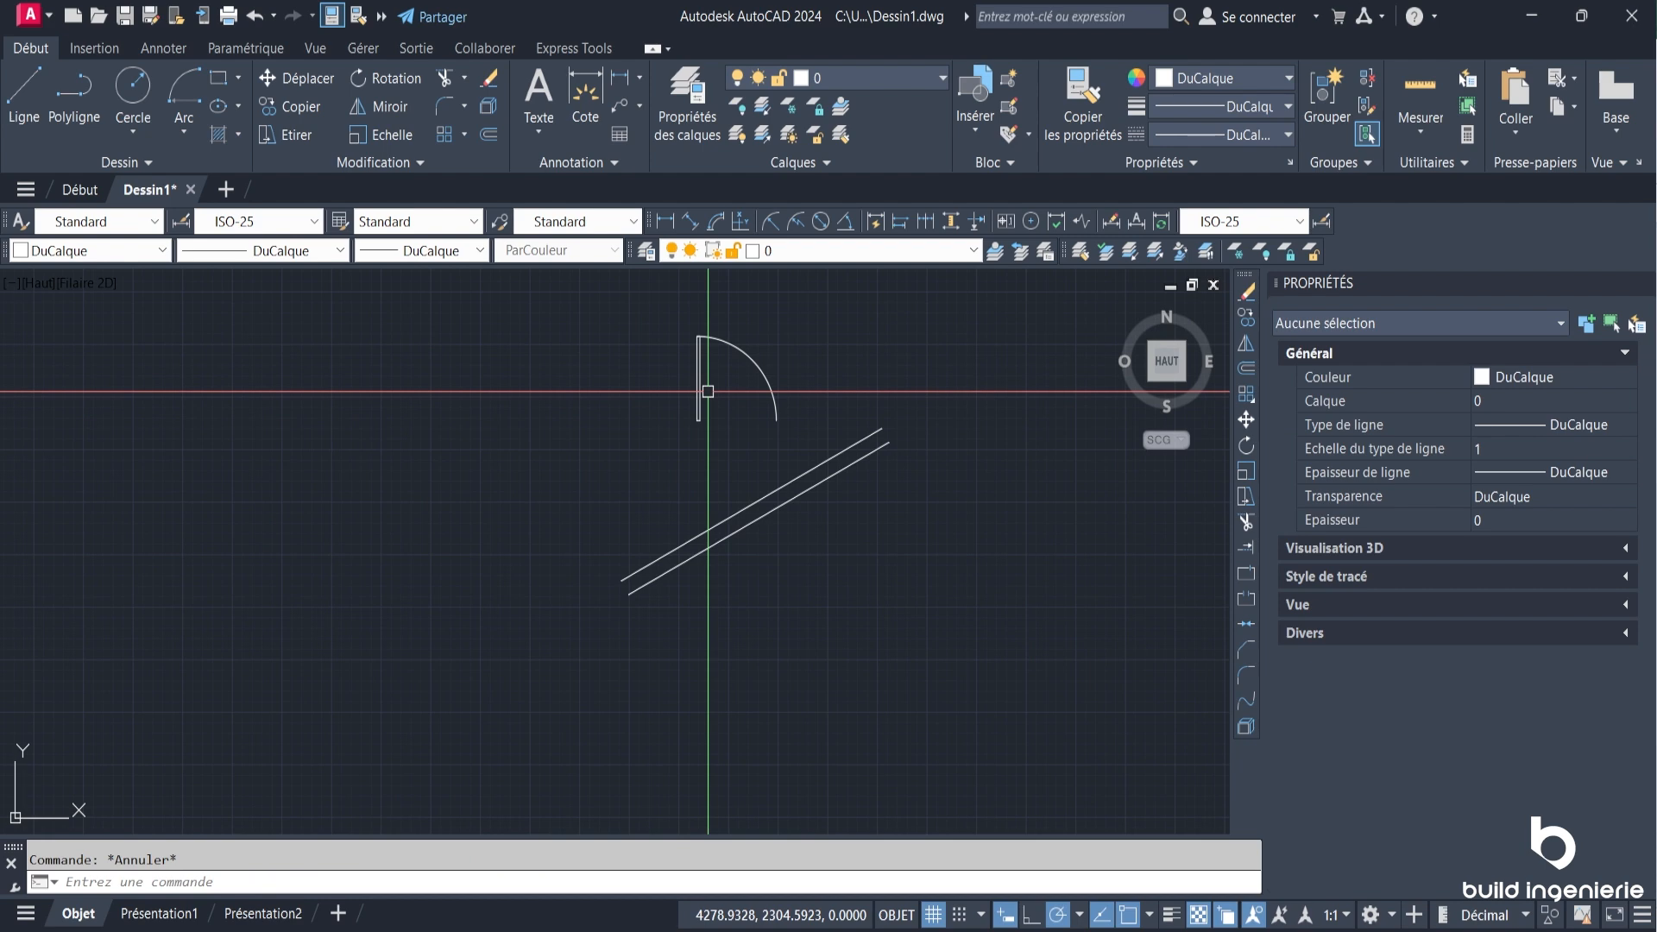
pyautogui.scroll(4, 707, 391)
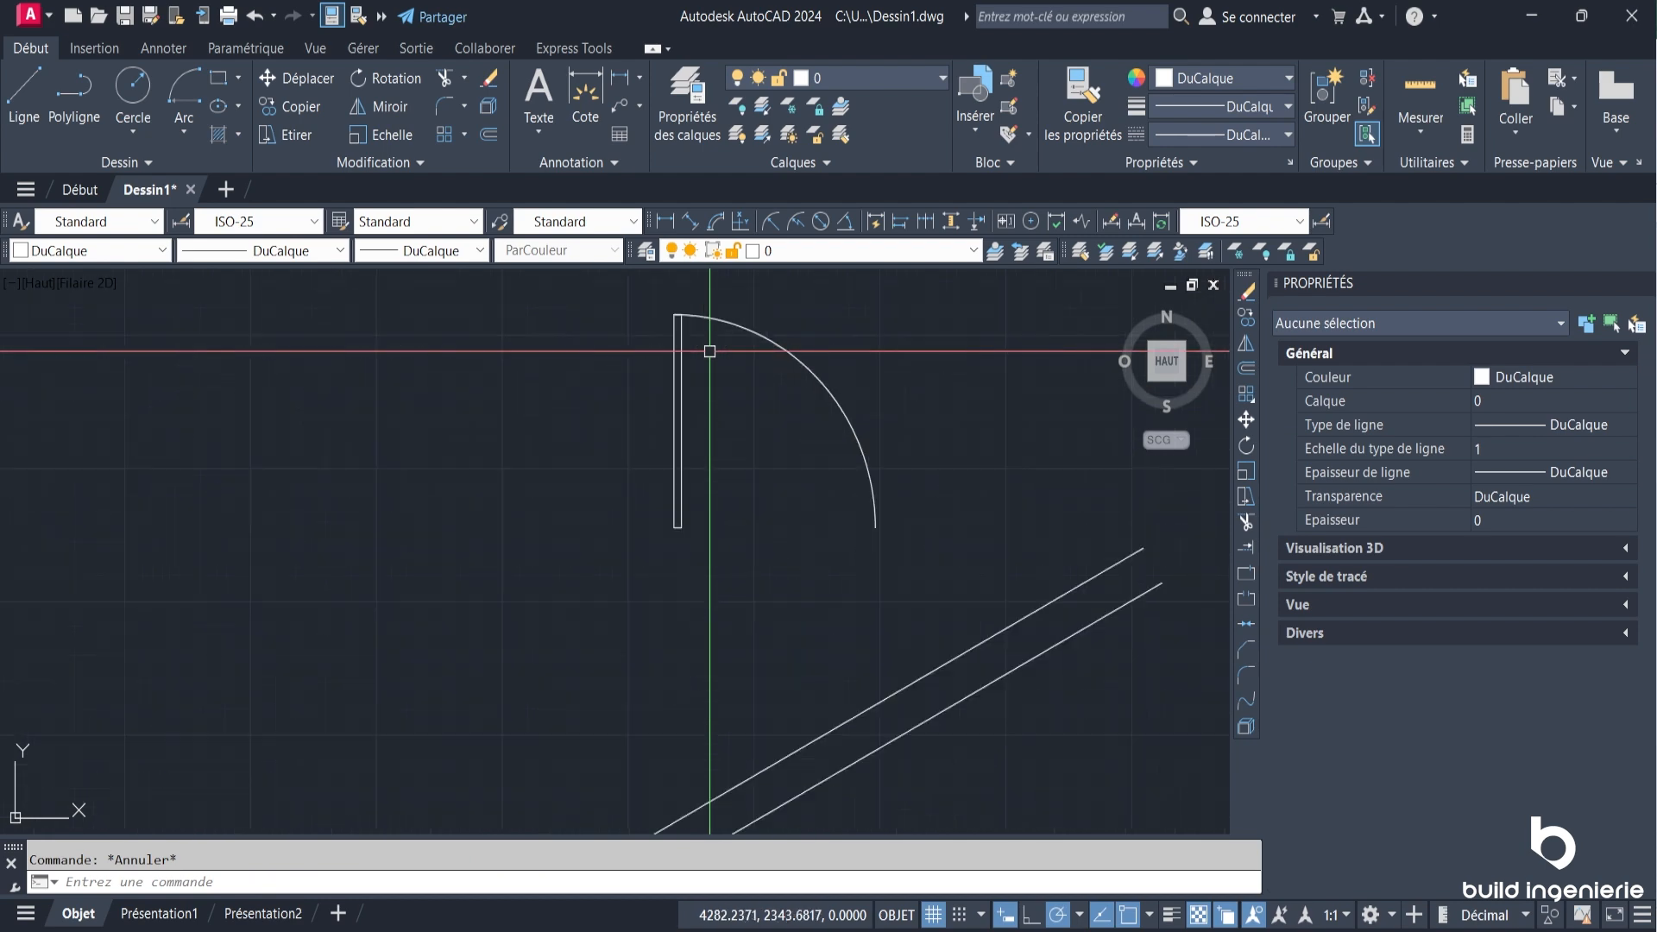
pyautogui.scroll(-3, 720, 420)
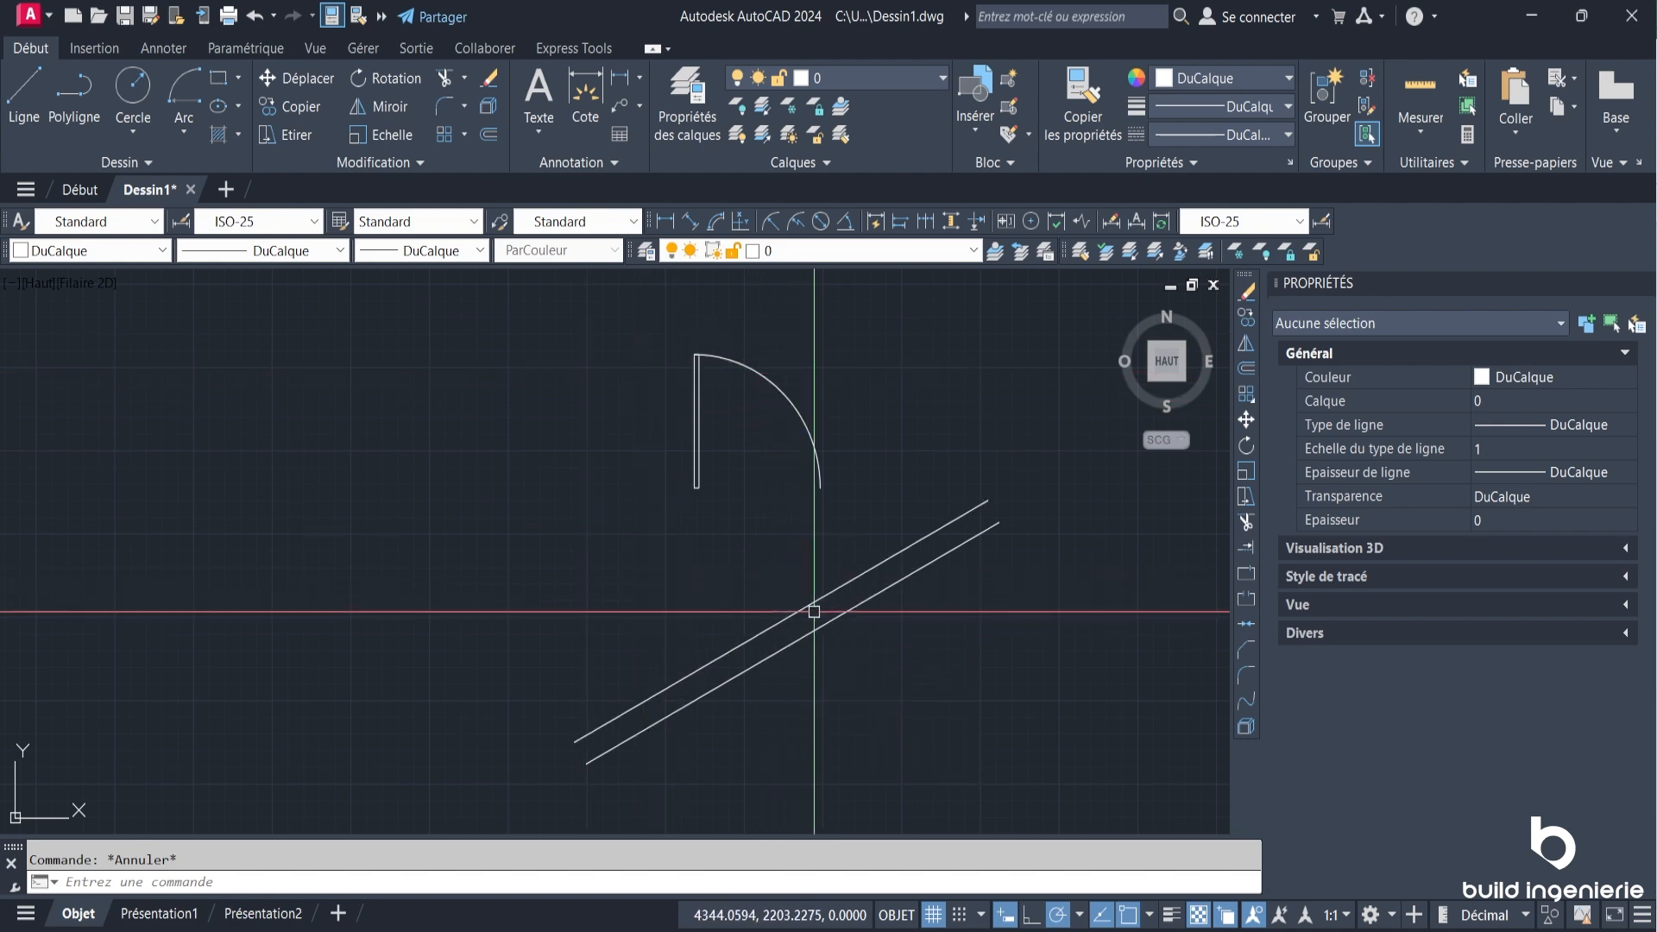
# Start Align on the PORTE block and match the leaf's lower-left corner to a point on the upper slanted line.
pyautogui.click(299, 164)
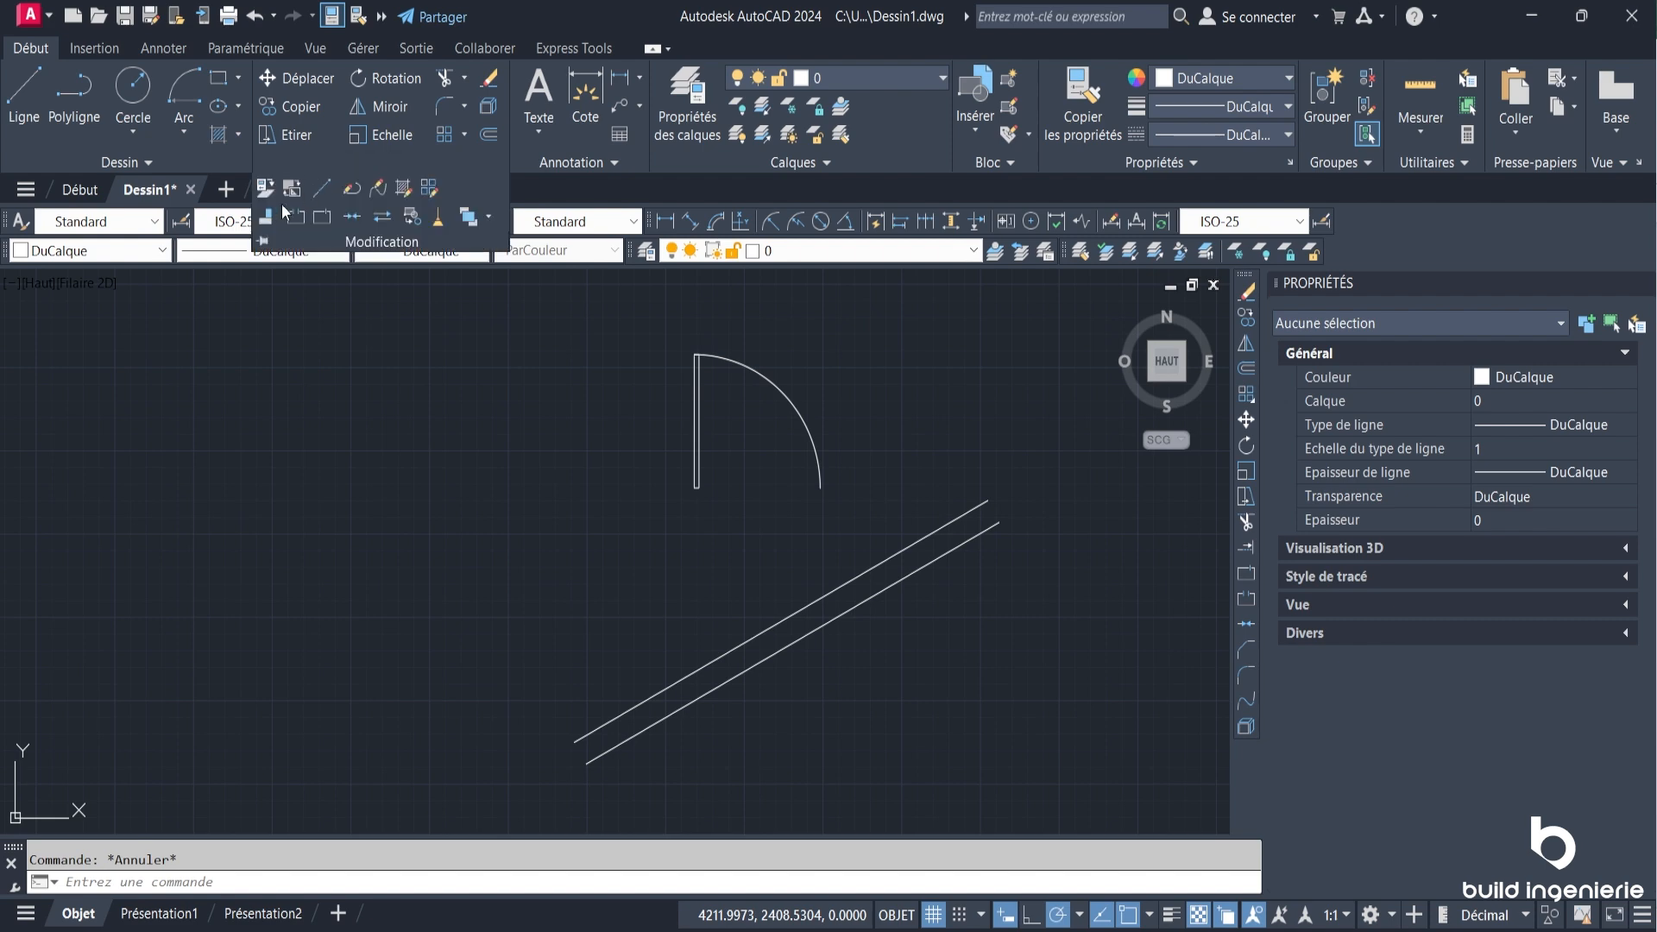
pyautogui.click(258, 243)
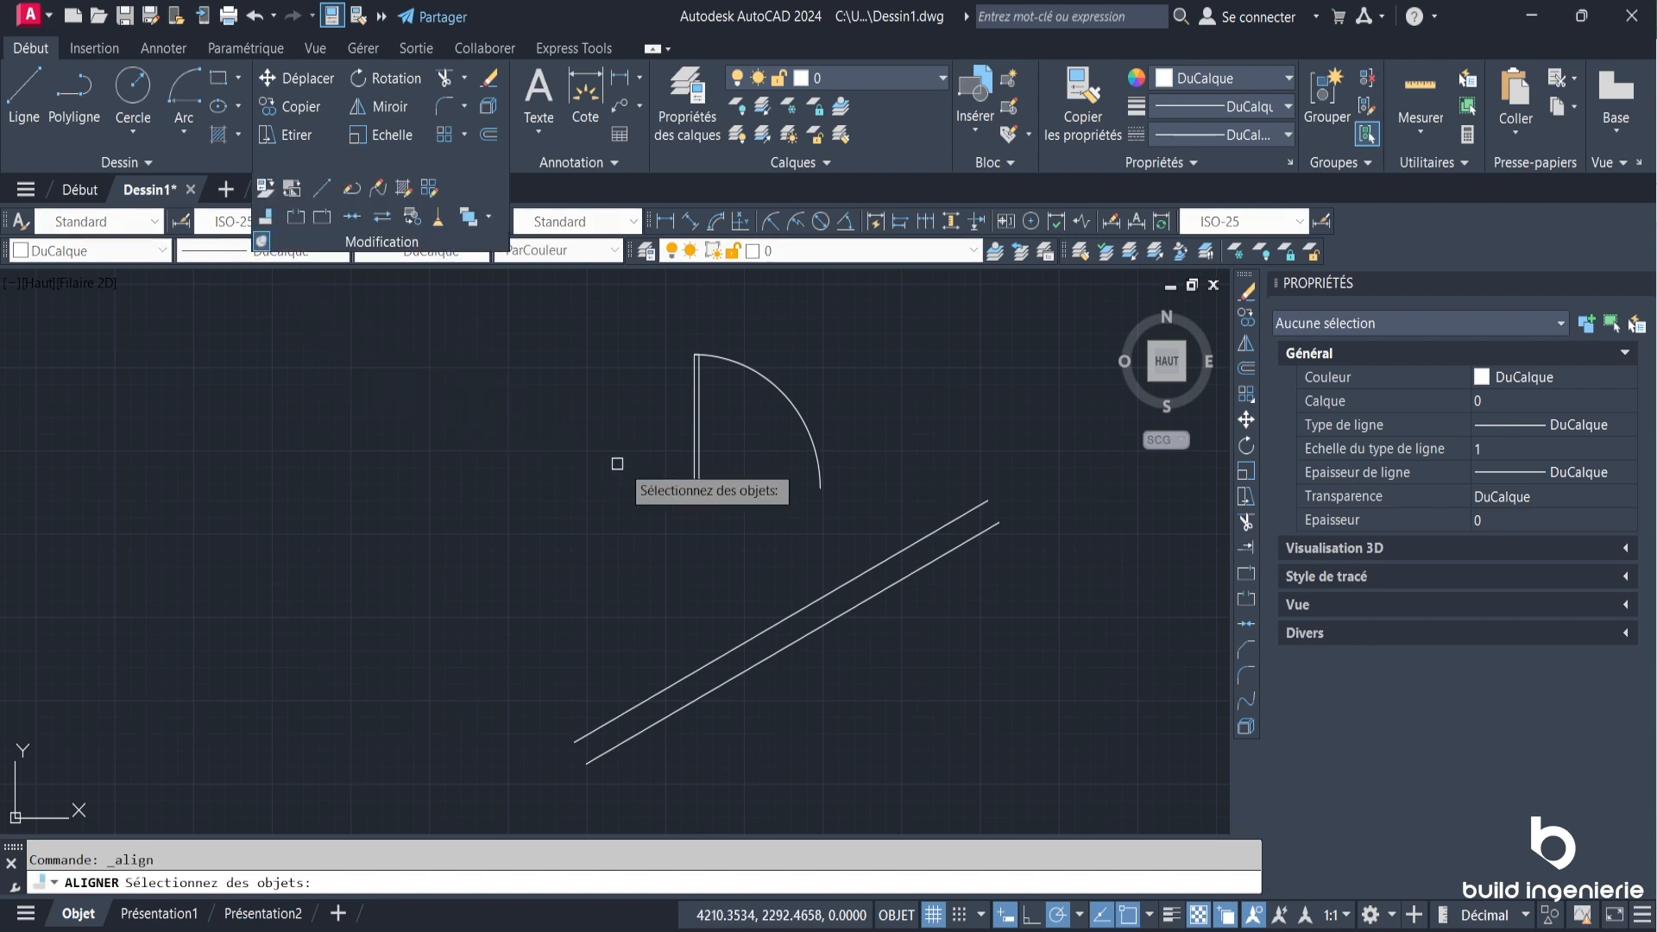
pyautogui.click(697, 445)
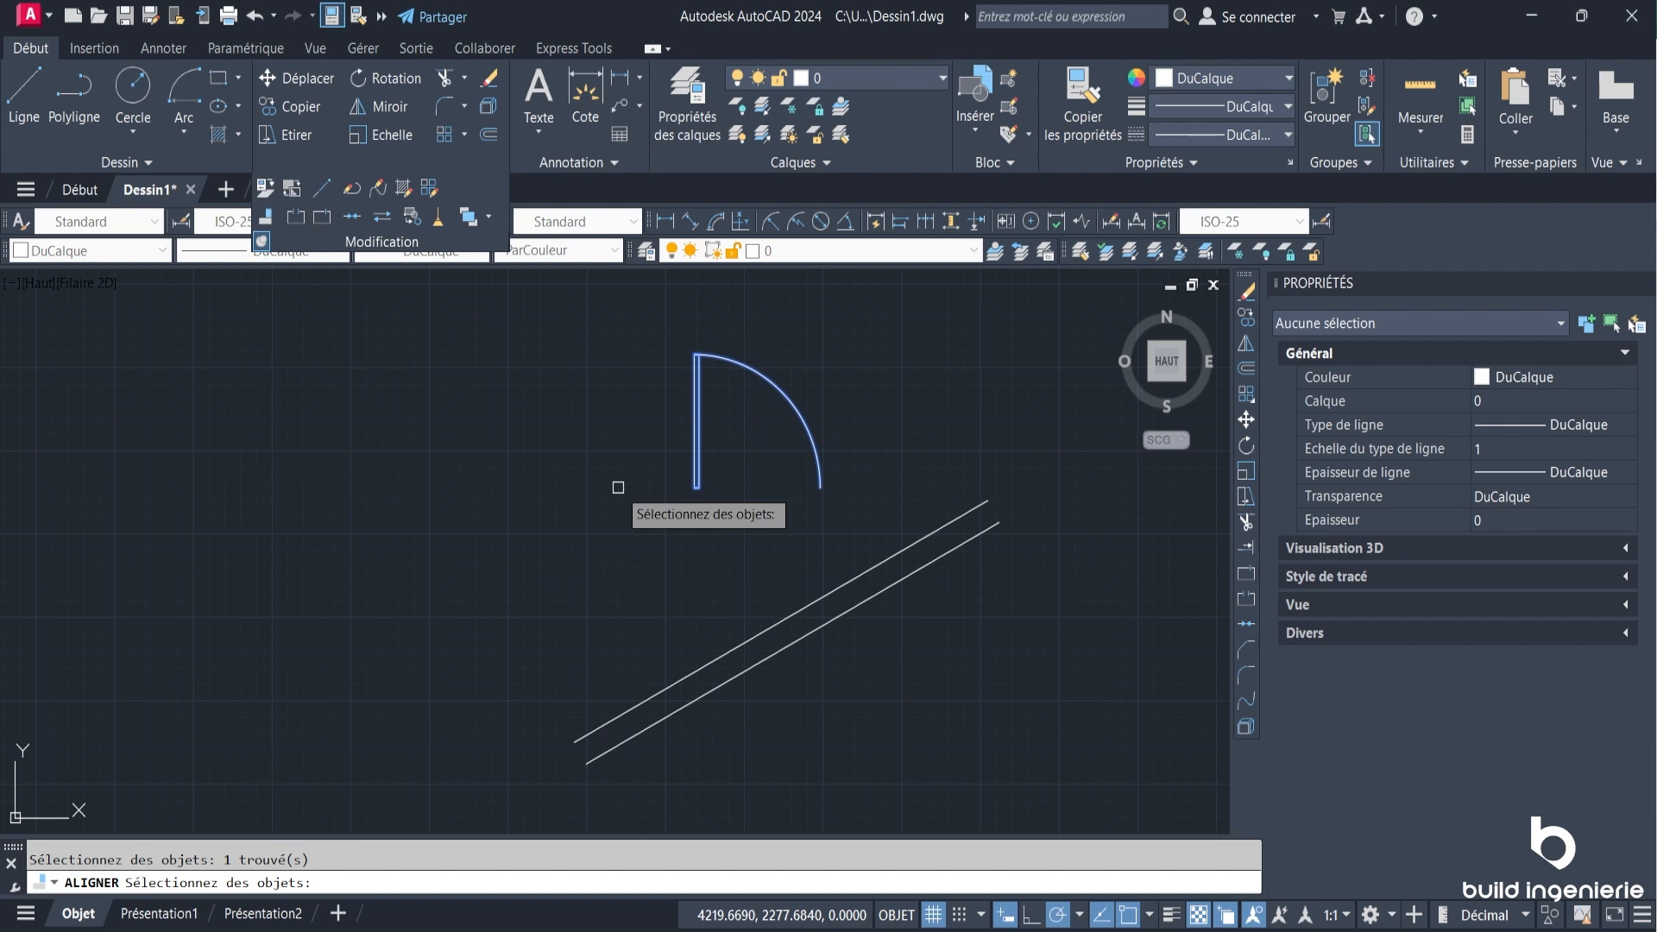
pyautogui.press('Return')
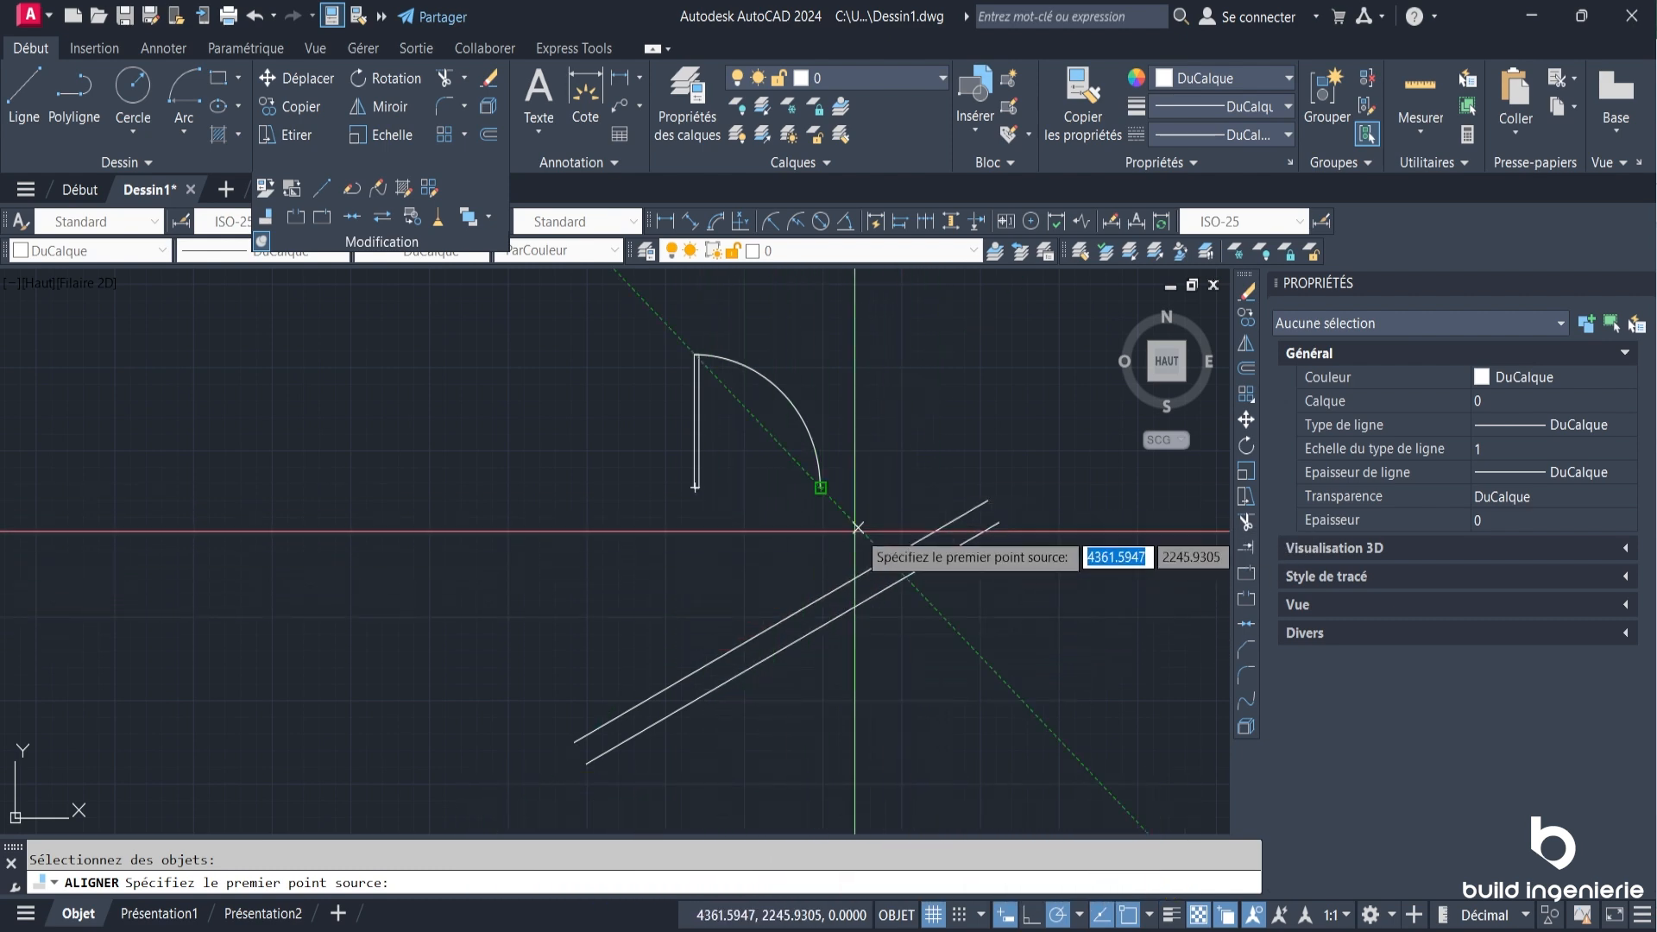
pyautogui.scroll(4, 725, 518)
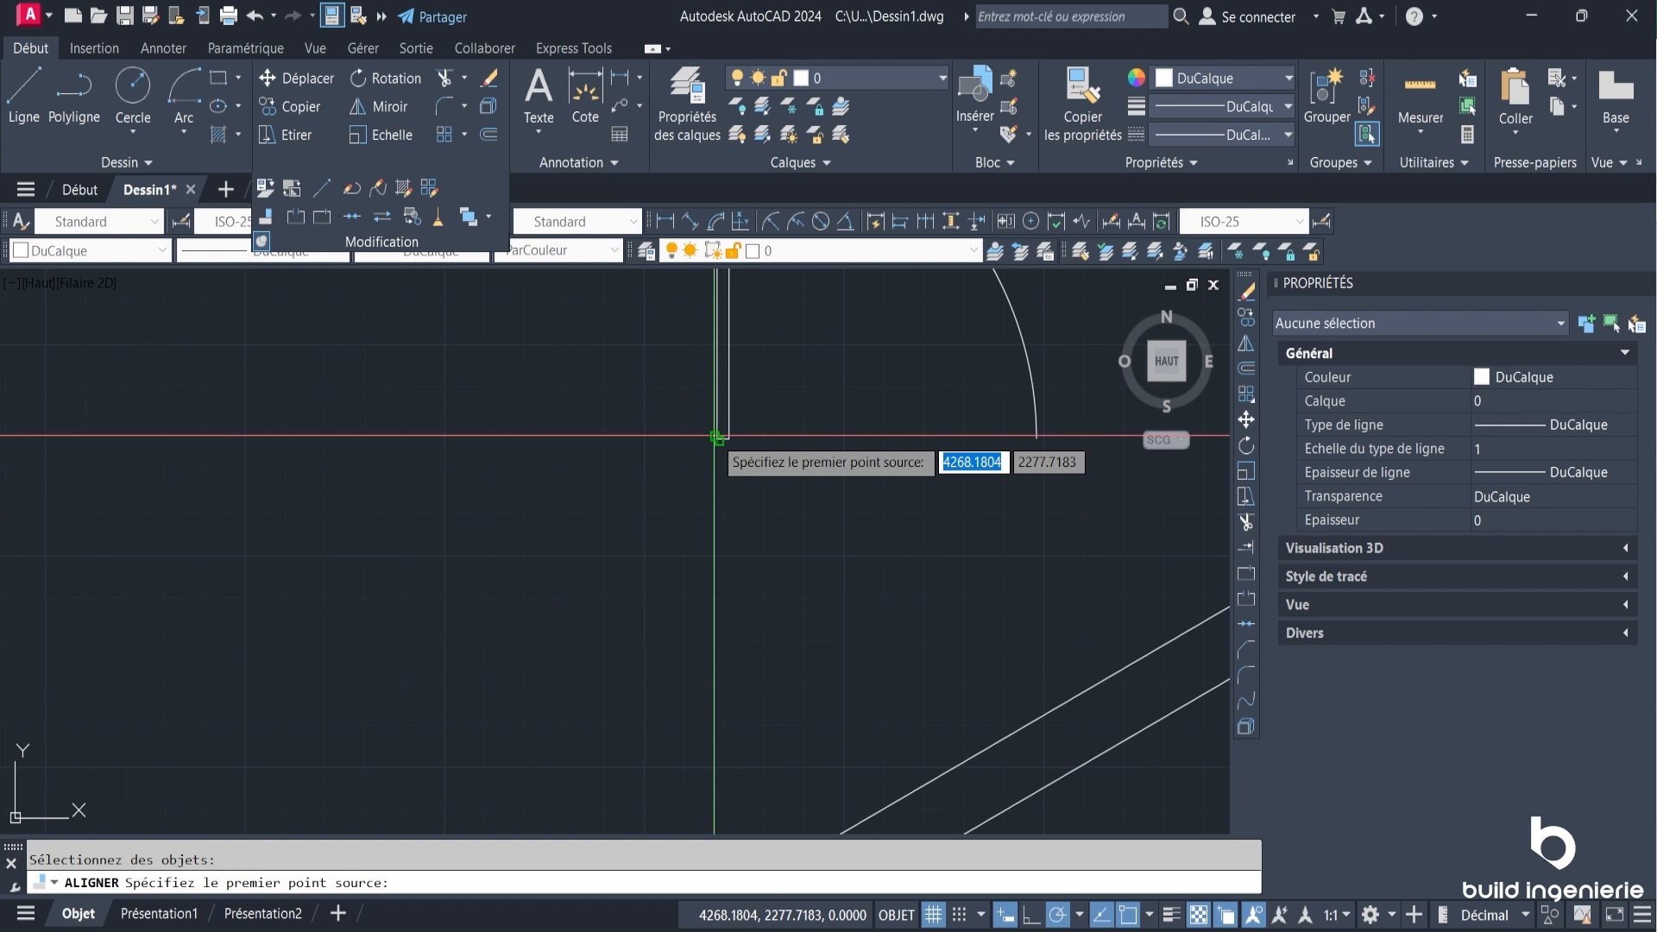
pyautogui.click(715, 436)
pyautogui.scroll(-6, 570, 528)
pyautogui.scroll(4, 592, 573)
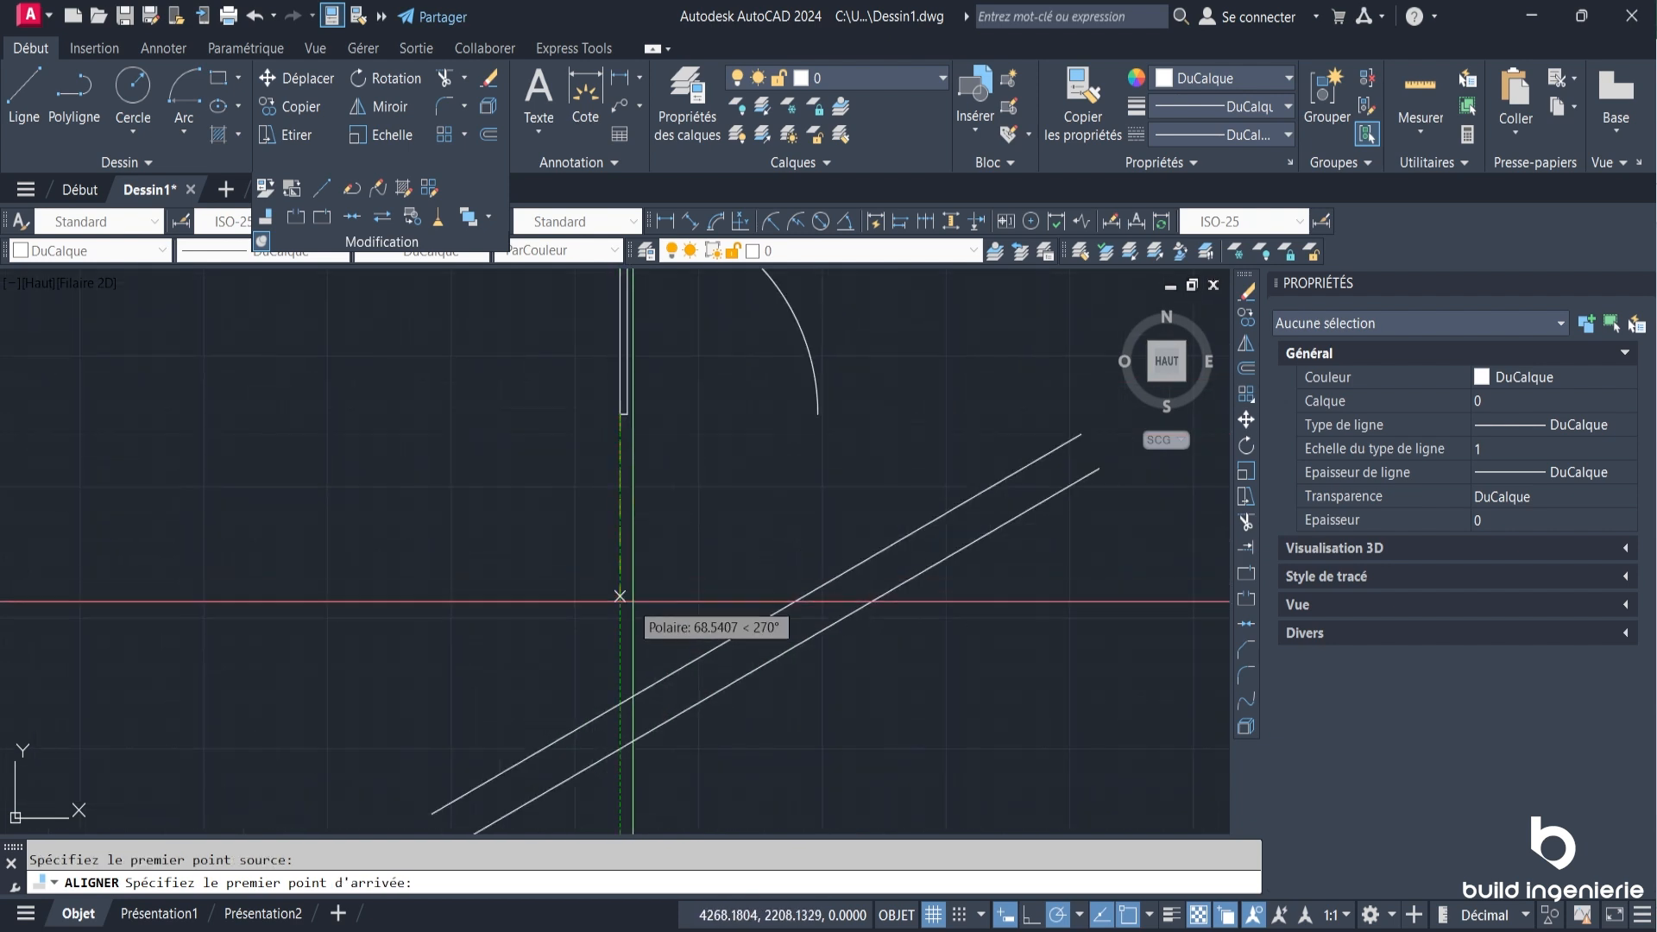
pyautogui.click(660, 677)
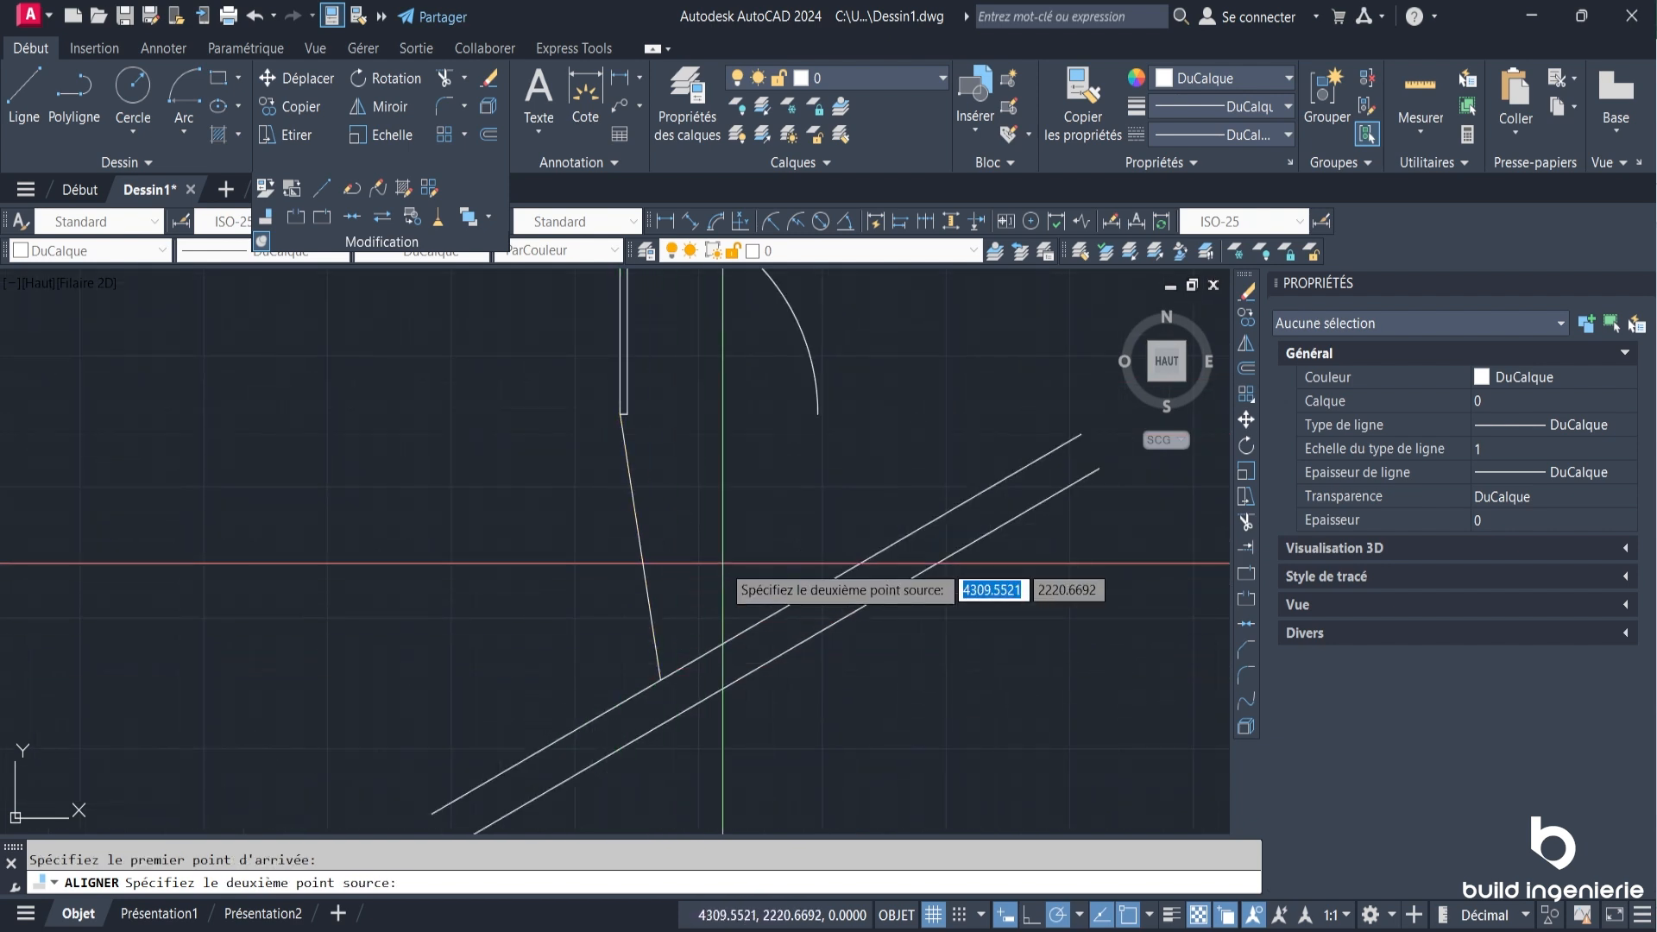
# Match the arc's lower end to a second point farther up the upper slanted line and complete the alignment without scaling.
pyautogui.scroll(-2, 723, 562)
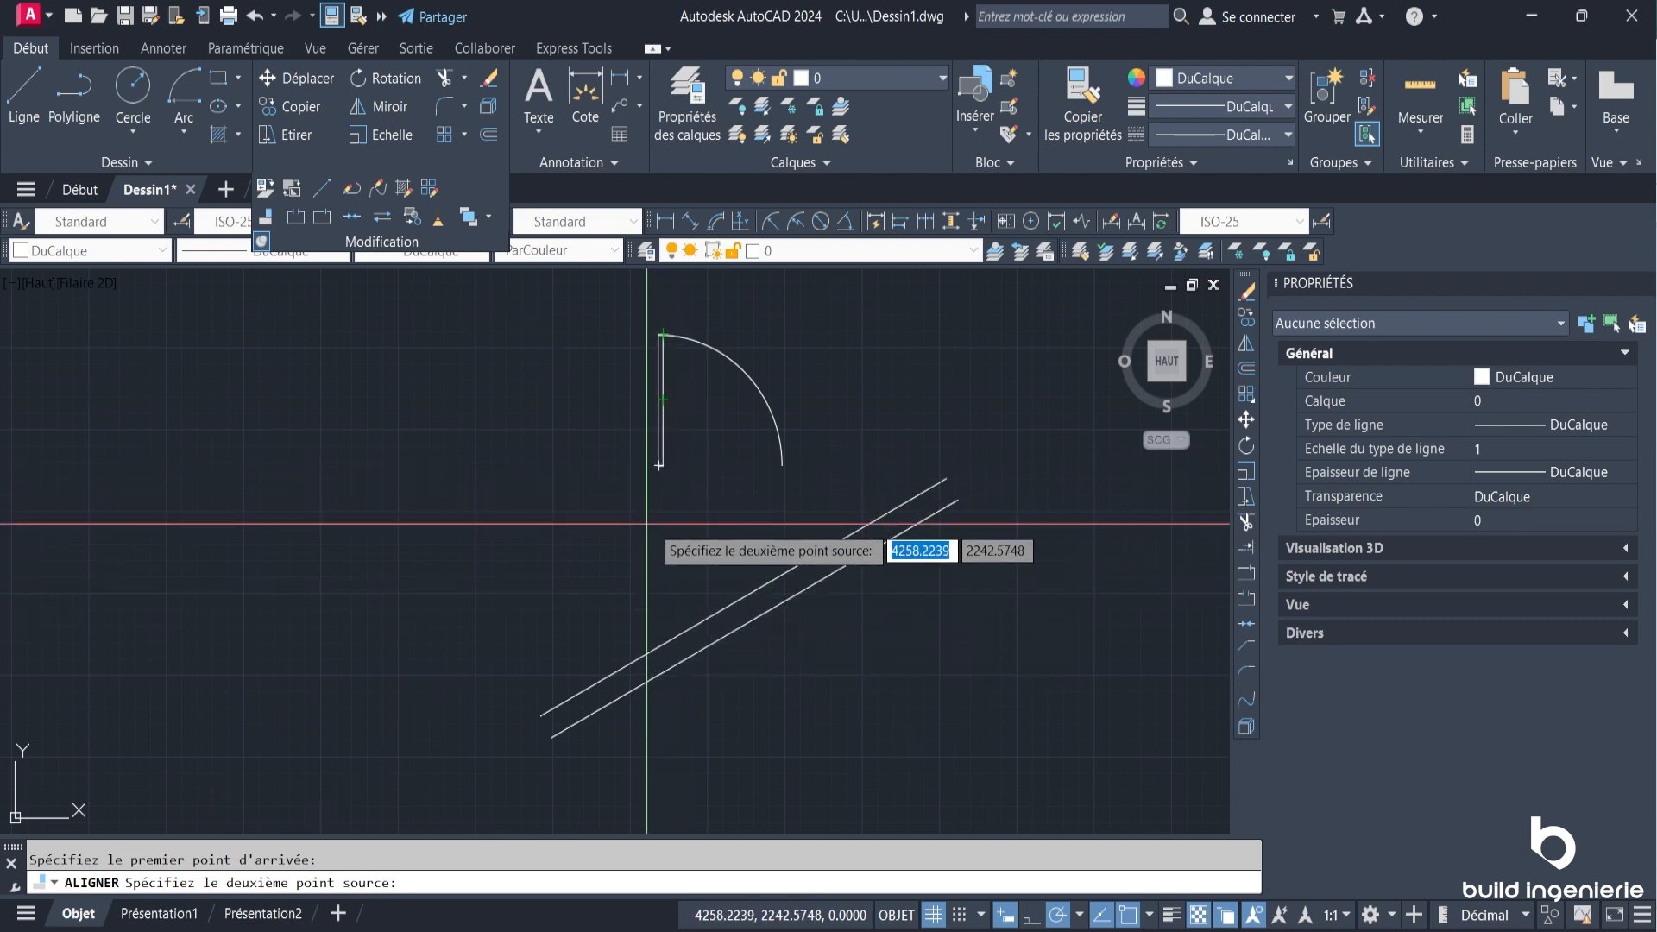
pyautogui.scroll(2, 658, 470)
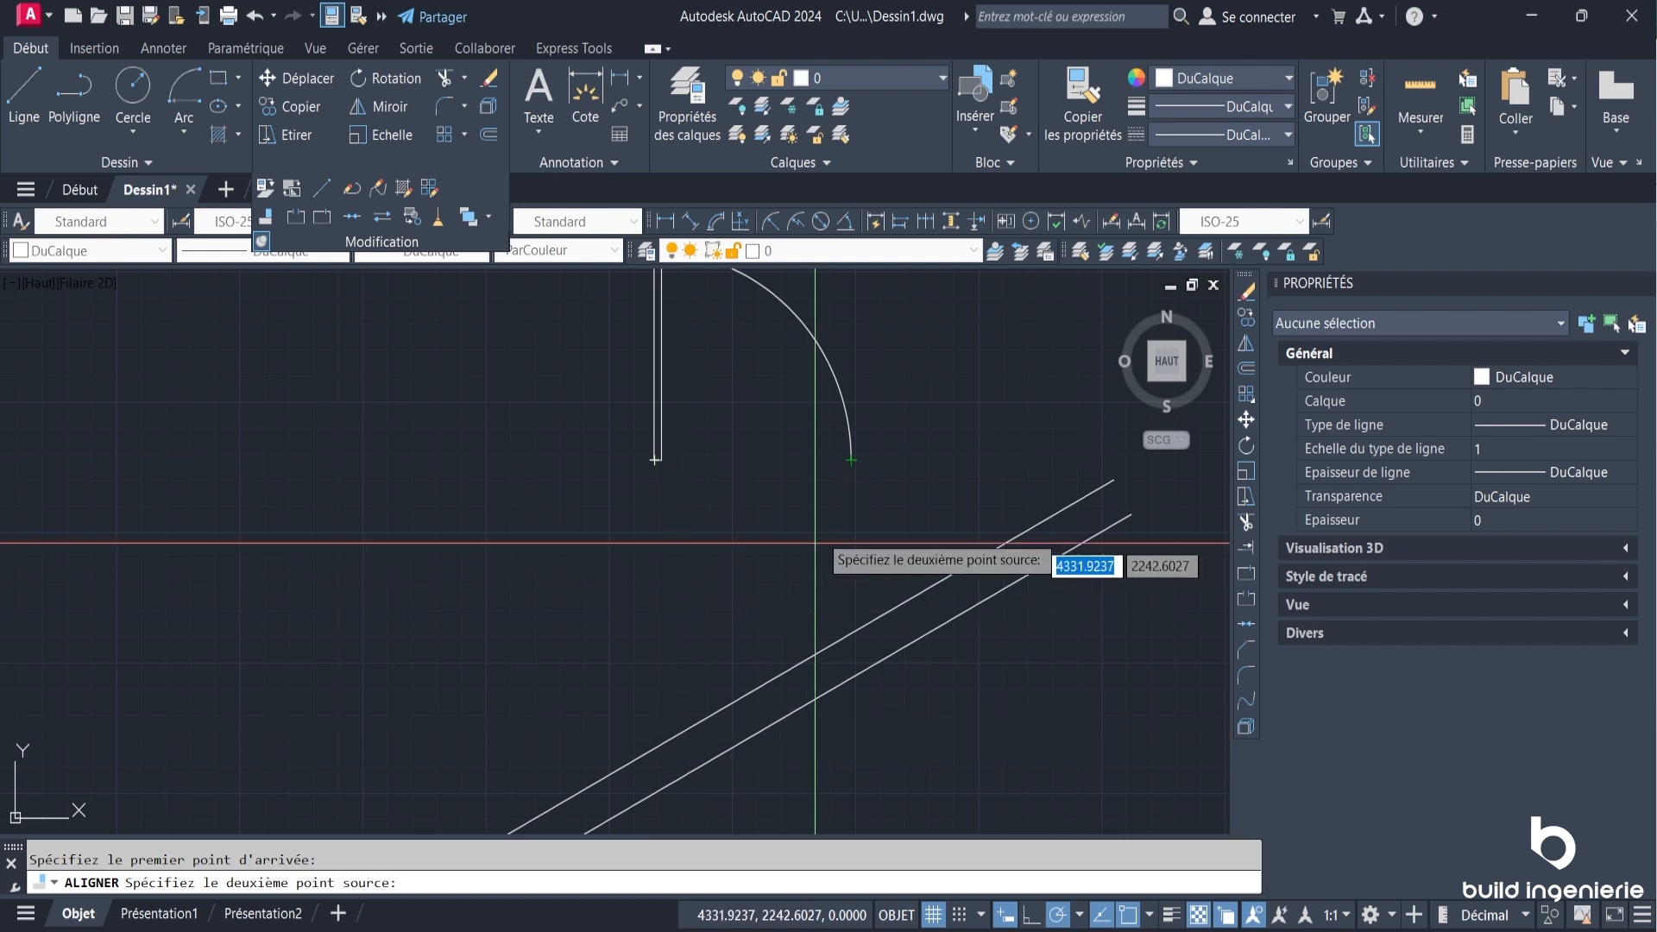
pyautogui.click(851, 460)
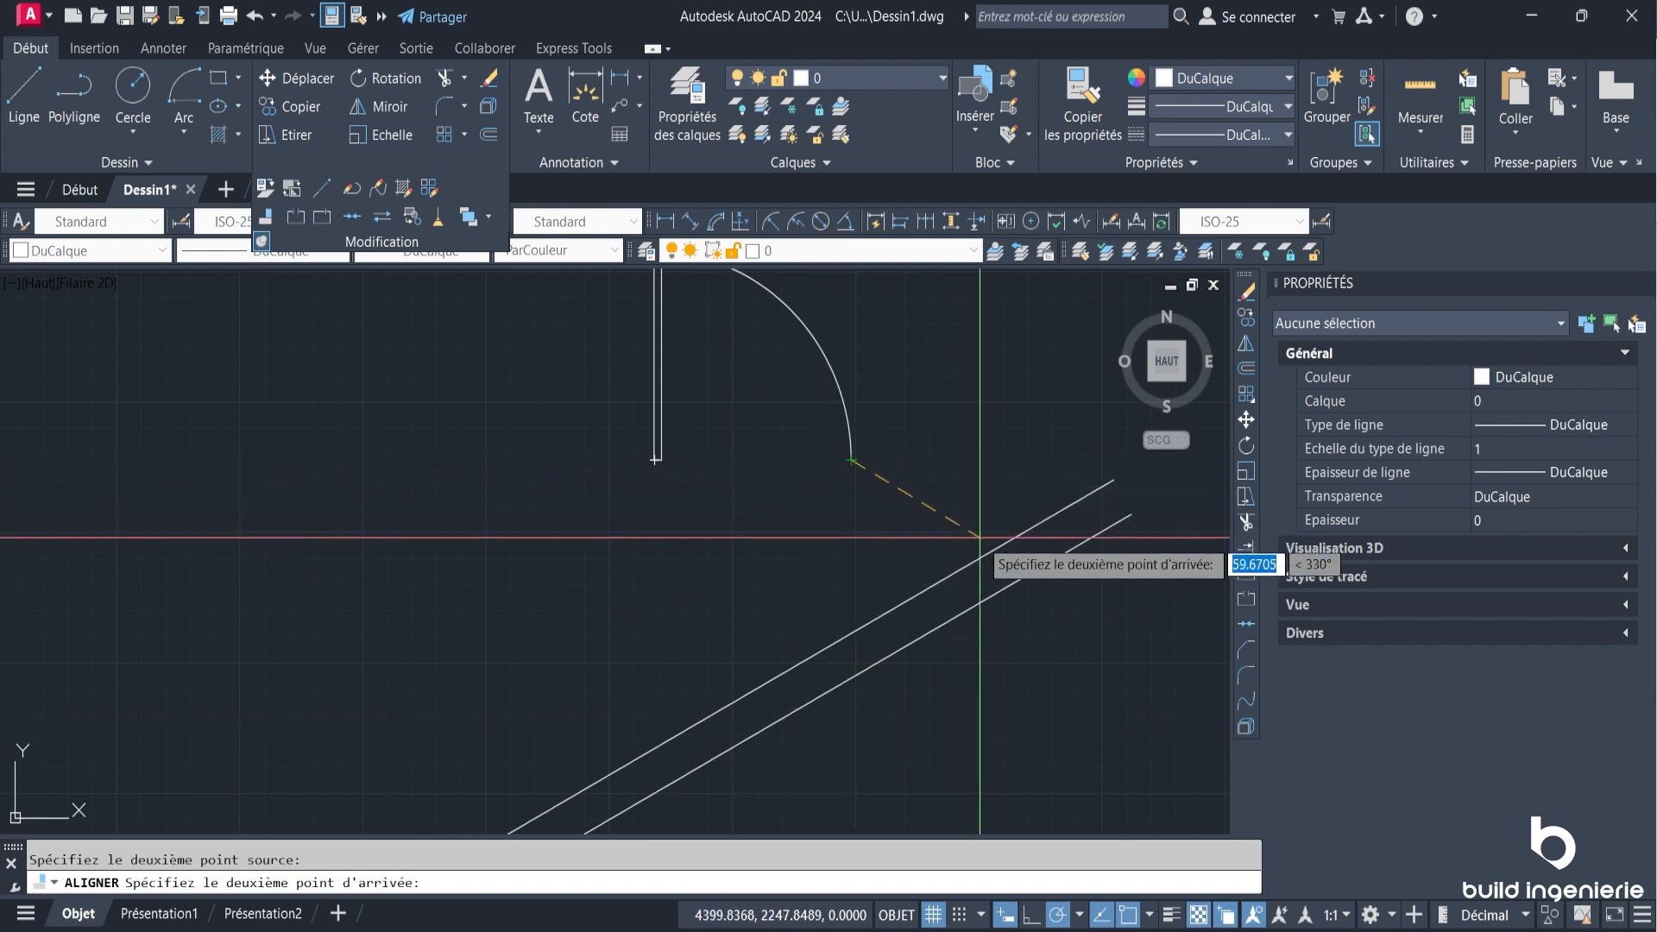
pyautogui.click(1008, 542)
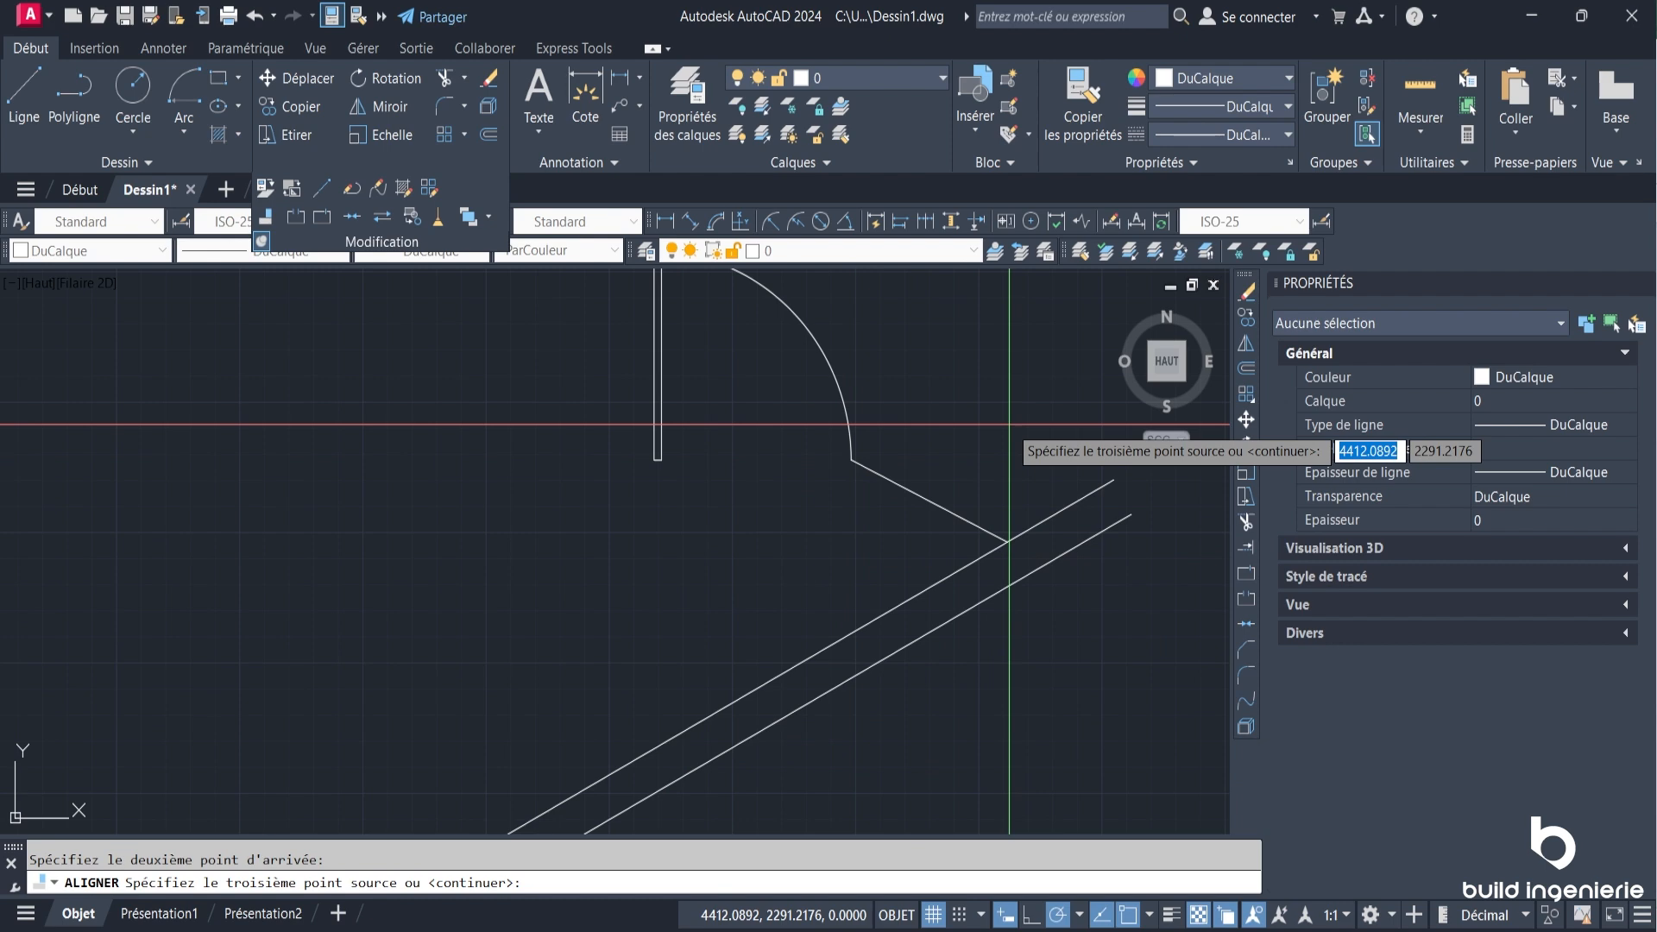
pyautogui.scroll(-2, 1008, 423)
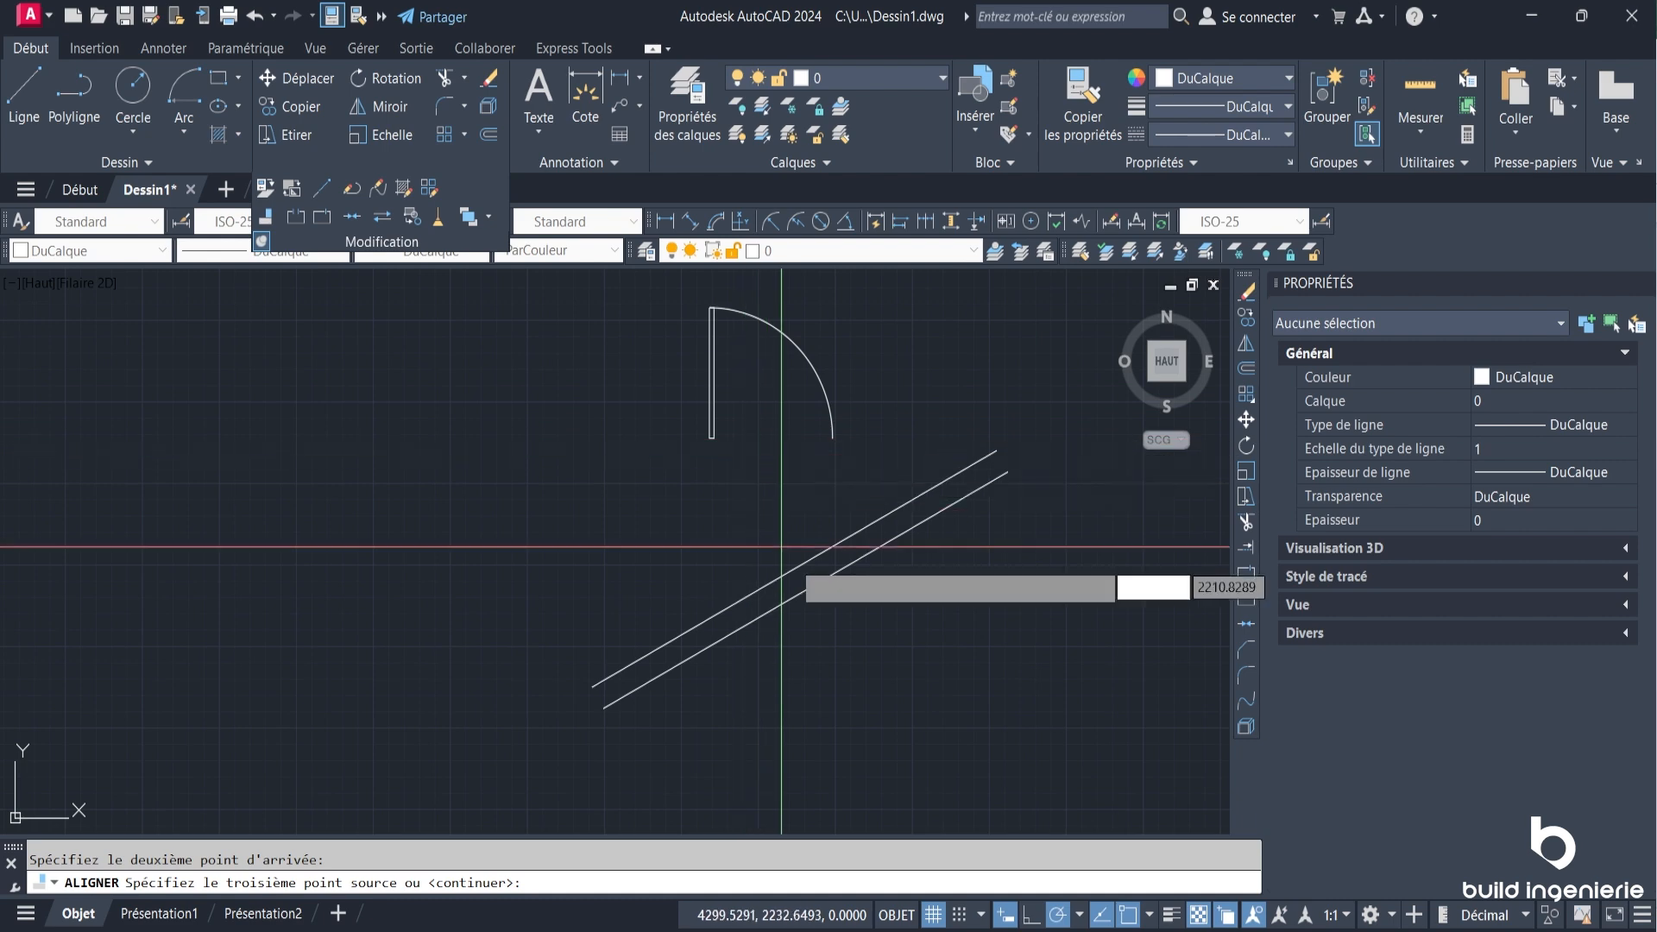
pyautogui.press('Return')
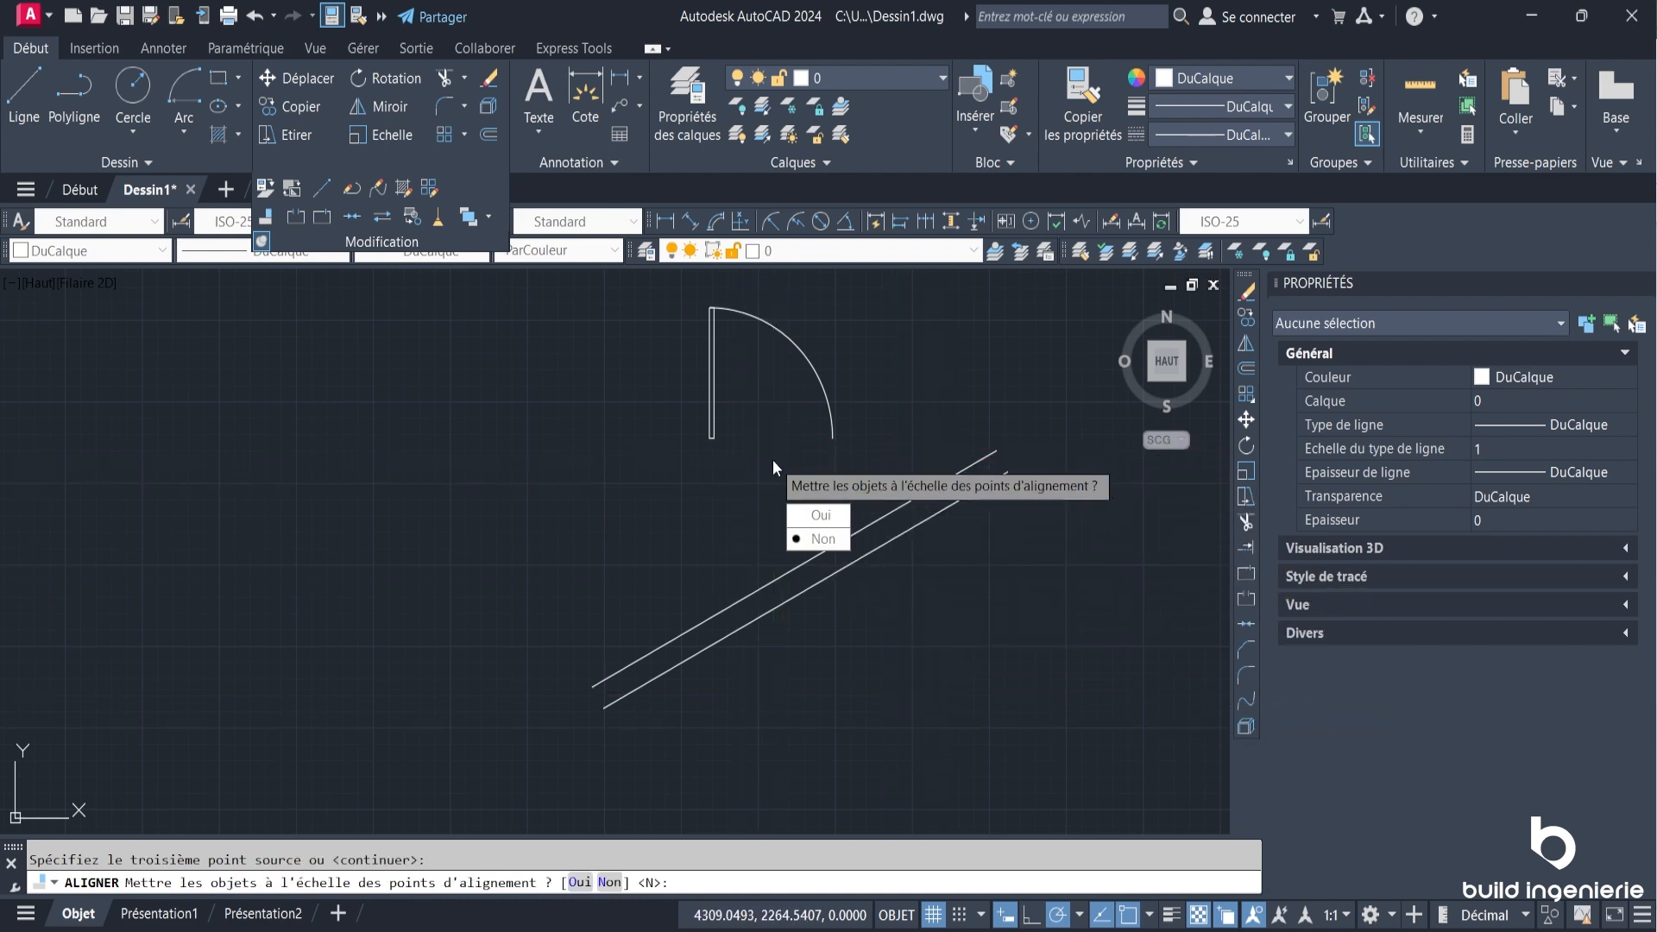
pyautogui.press('Return')
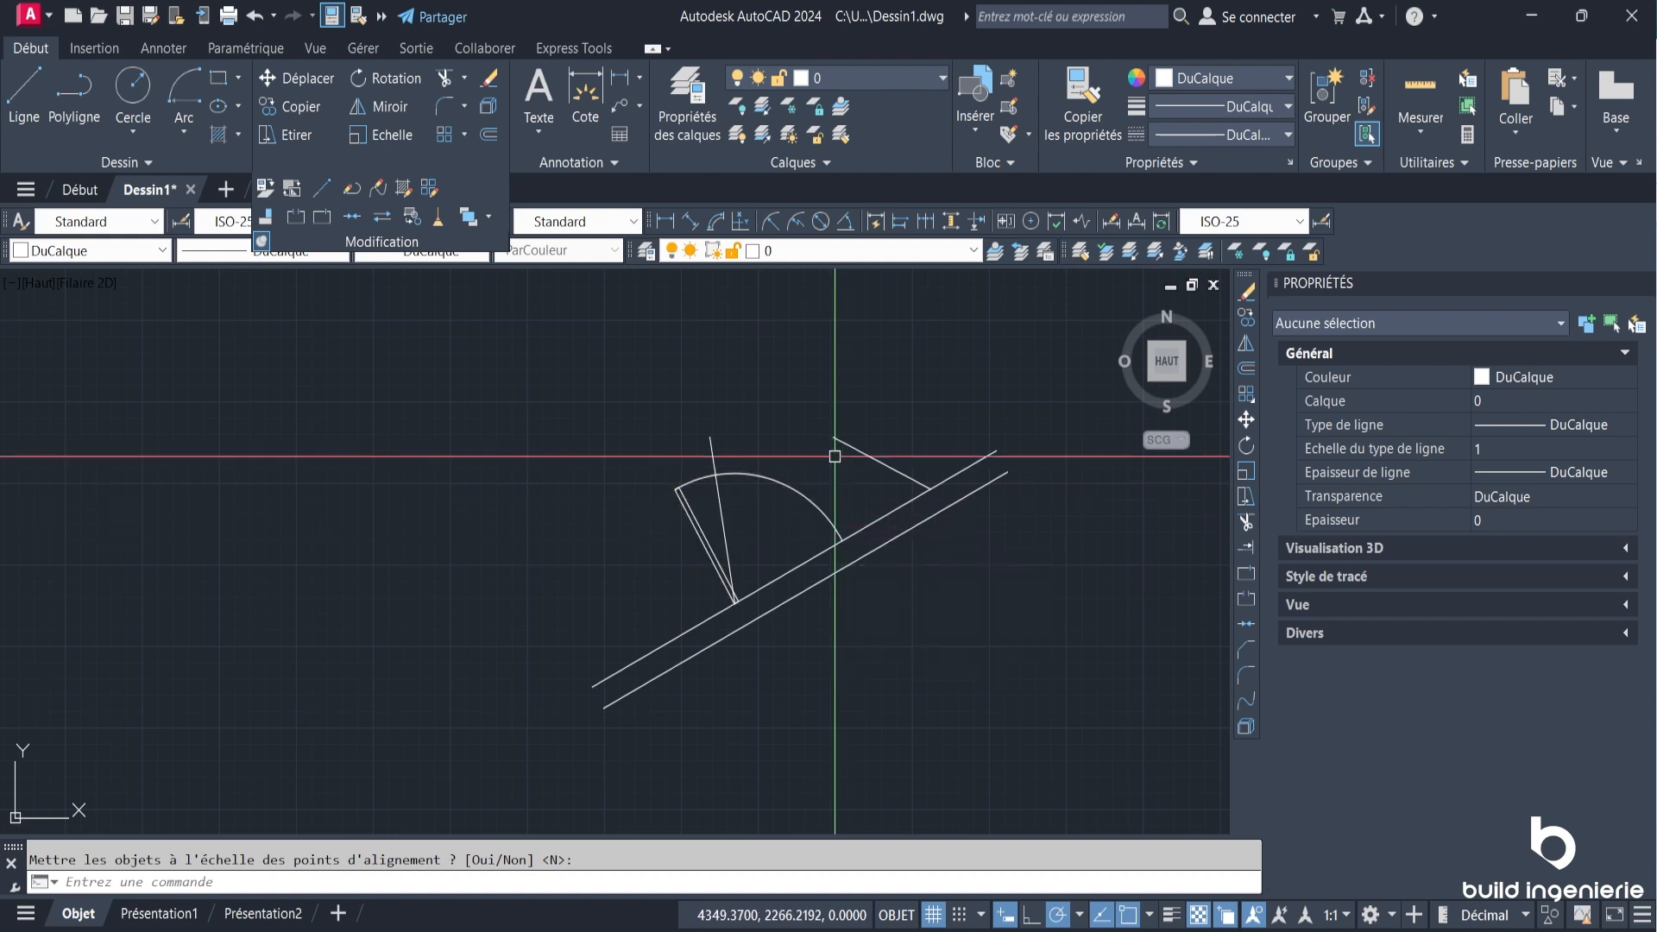
pyautogui.scroll(5, 833, 518)
pyautogui.scroll(-6, 777, 521)
pyautogui.scroll(3, 803, 490)
pyautogui.scroll(-2, 803, 489)
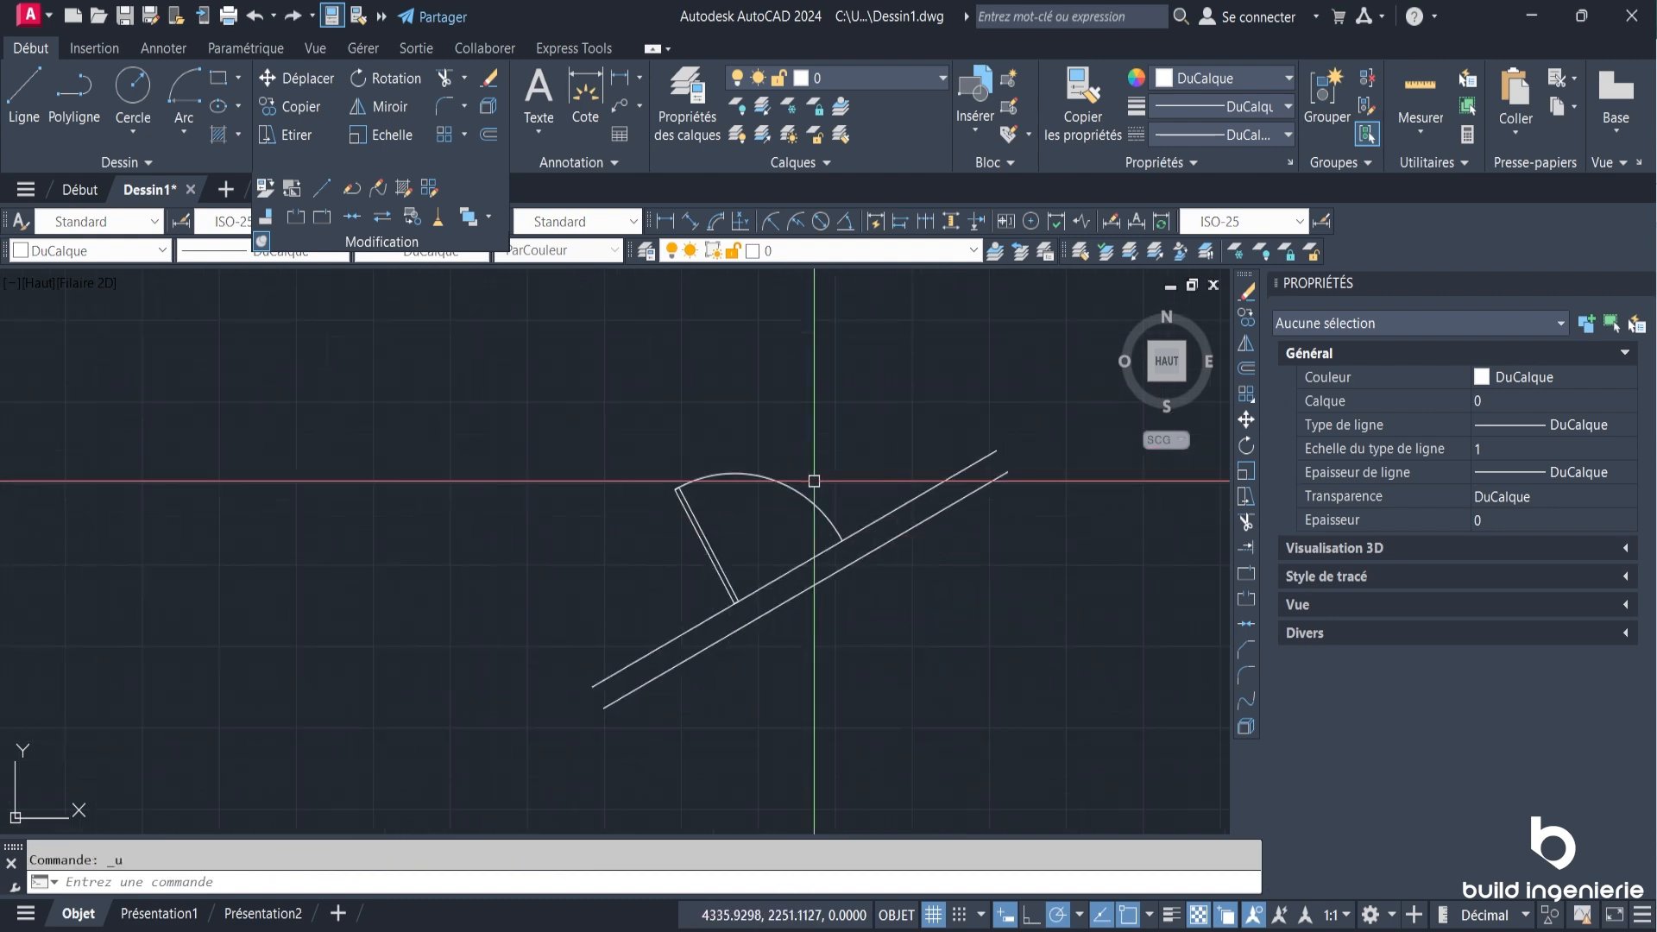
# Undo the last alignment of the PORTE block and draw a short perpendicular line across the two slanted wall lines.
pyautogui.hotkey('ctrl', 'z')
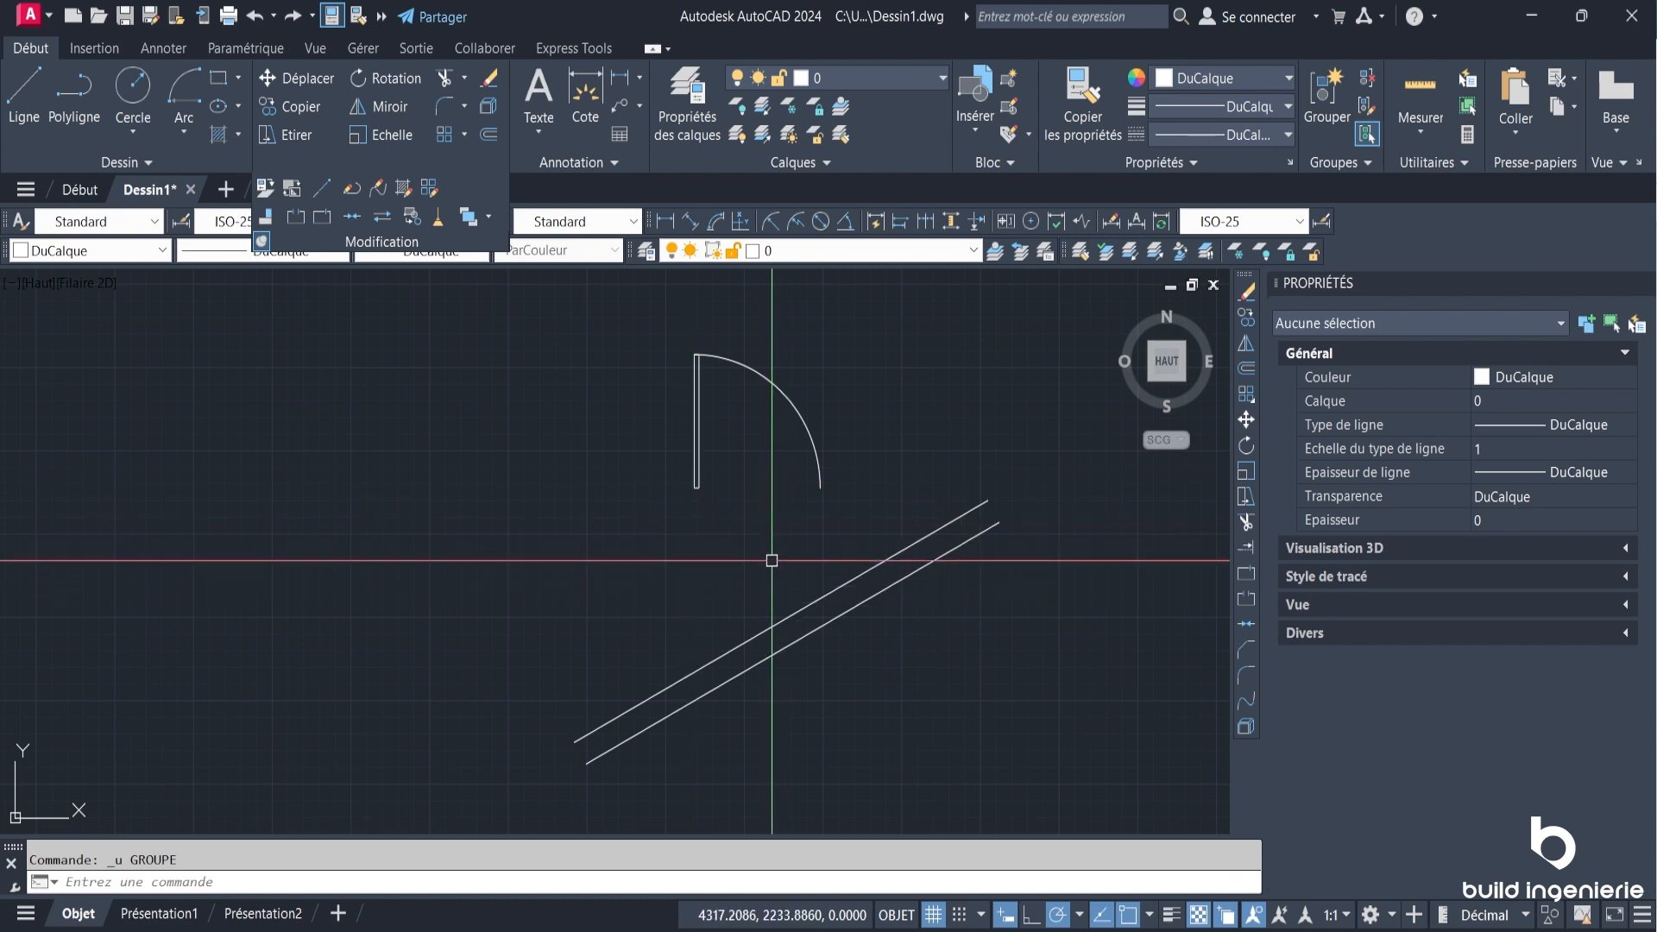
pyautogui.press('Return')
pyautogui.scroll(2, 704, 663)
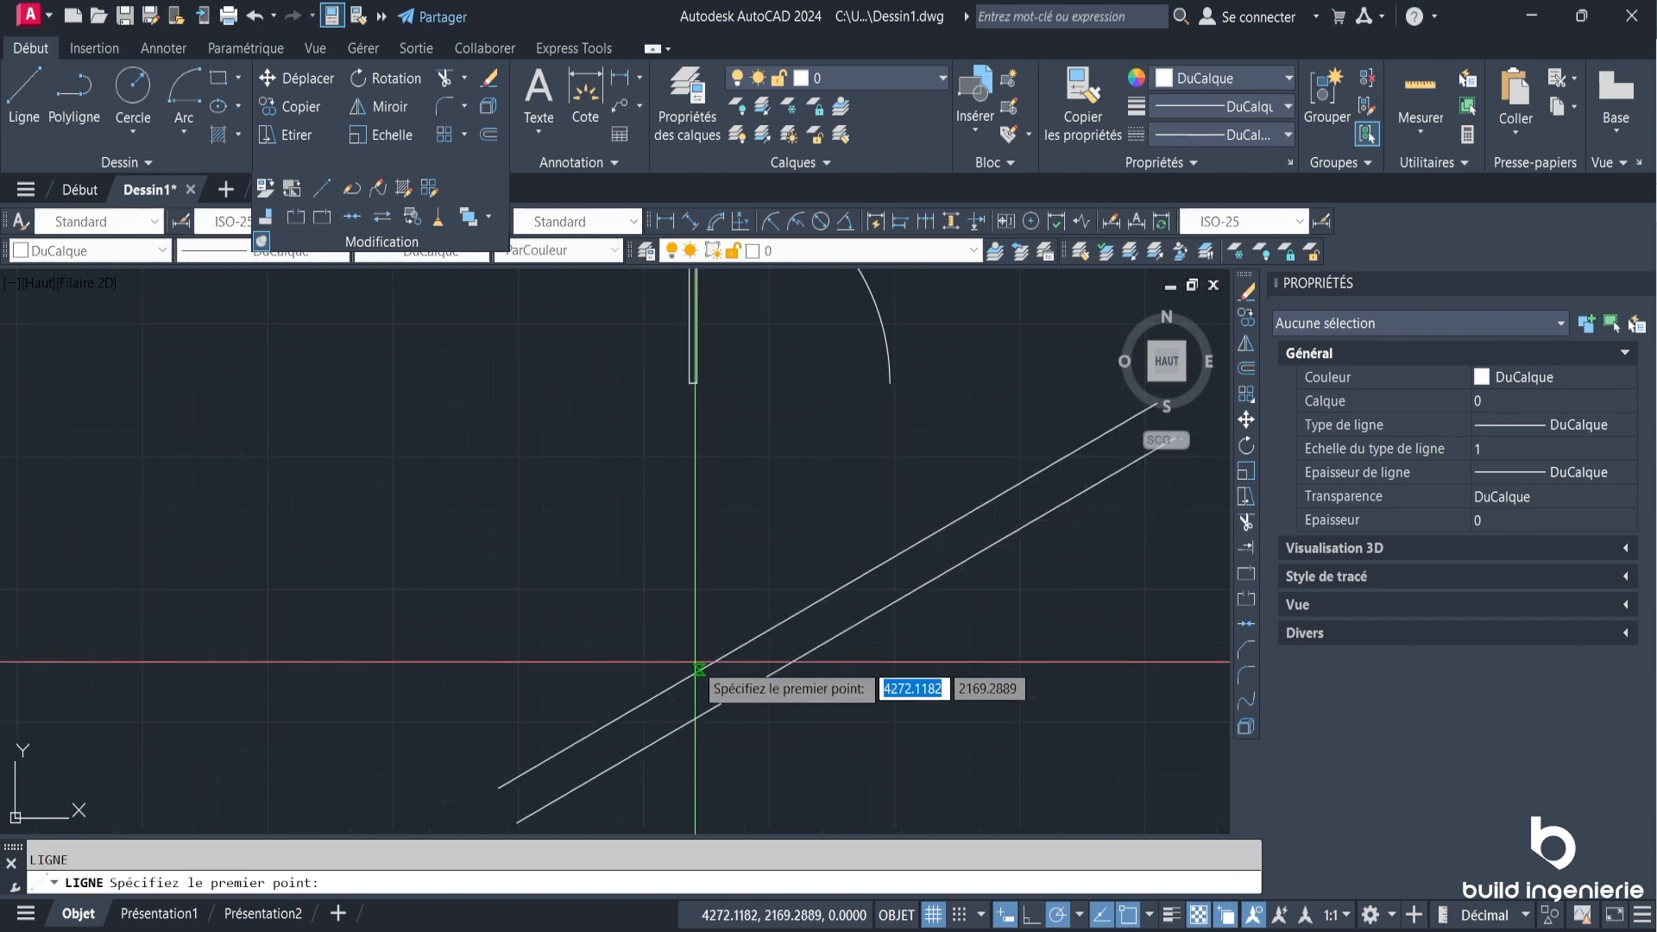
pyautogui.click(697, 672)
pyautogui.click(714, 708)
pyautogui.press('Escape')
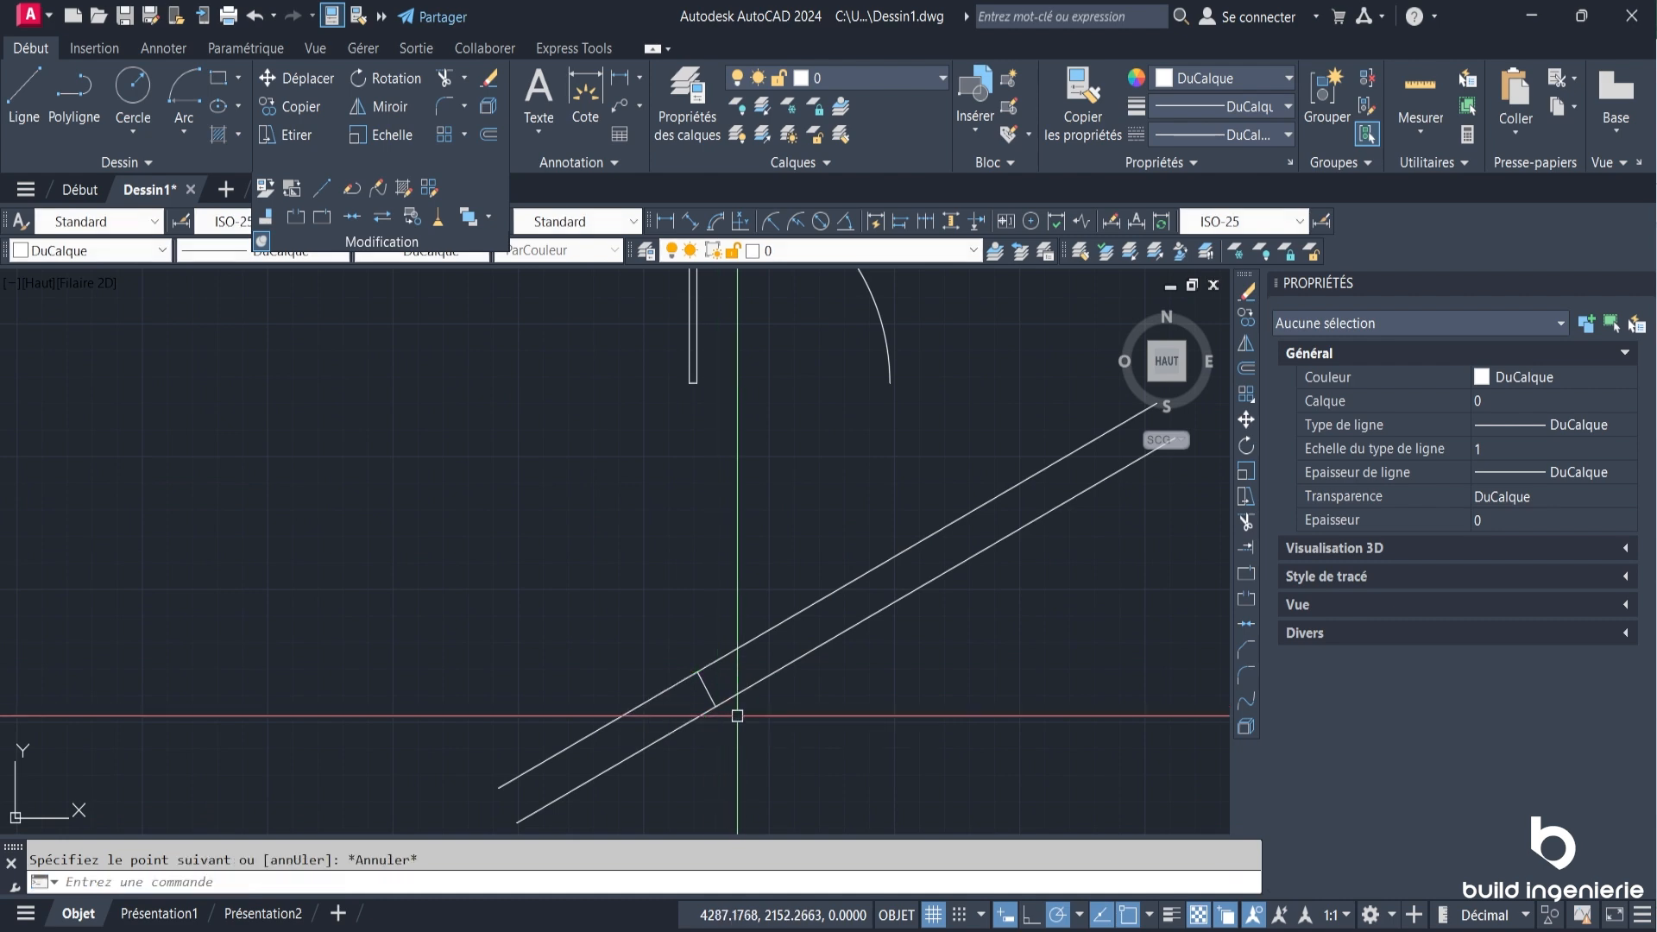
# Offset the short cross line by 100 up along the slanted wall.
pyautogui.write('dc')
pyautogui.press('Return')
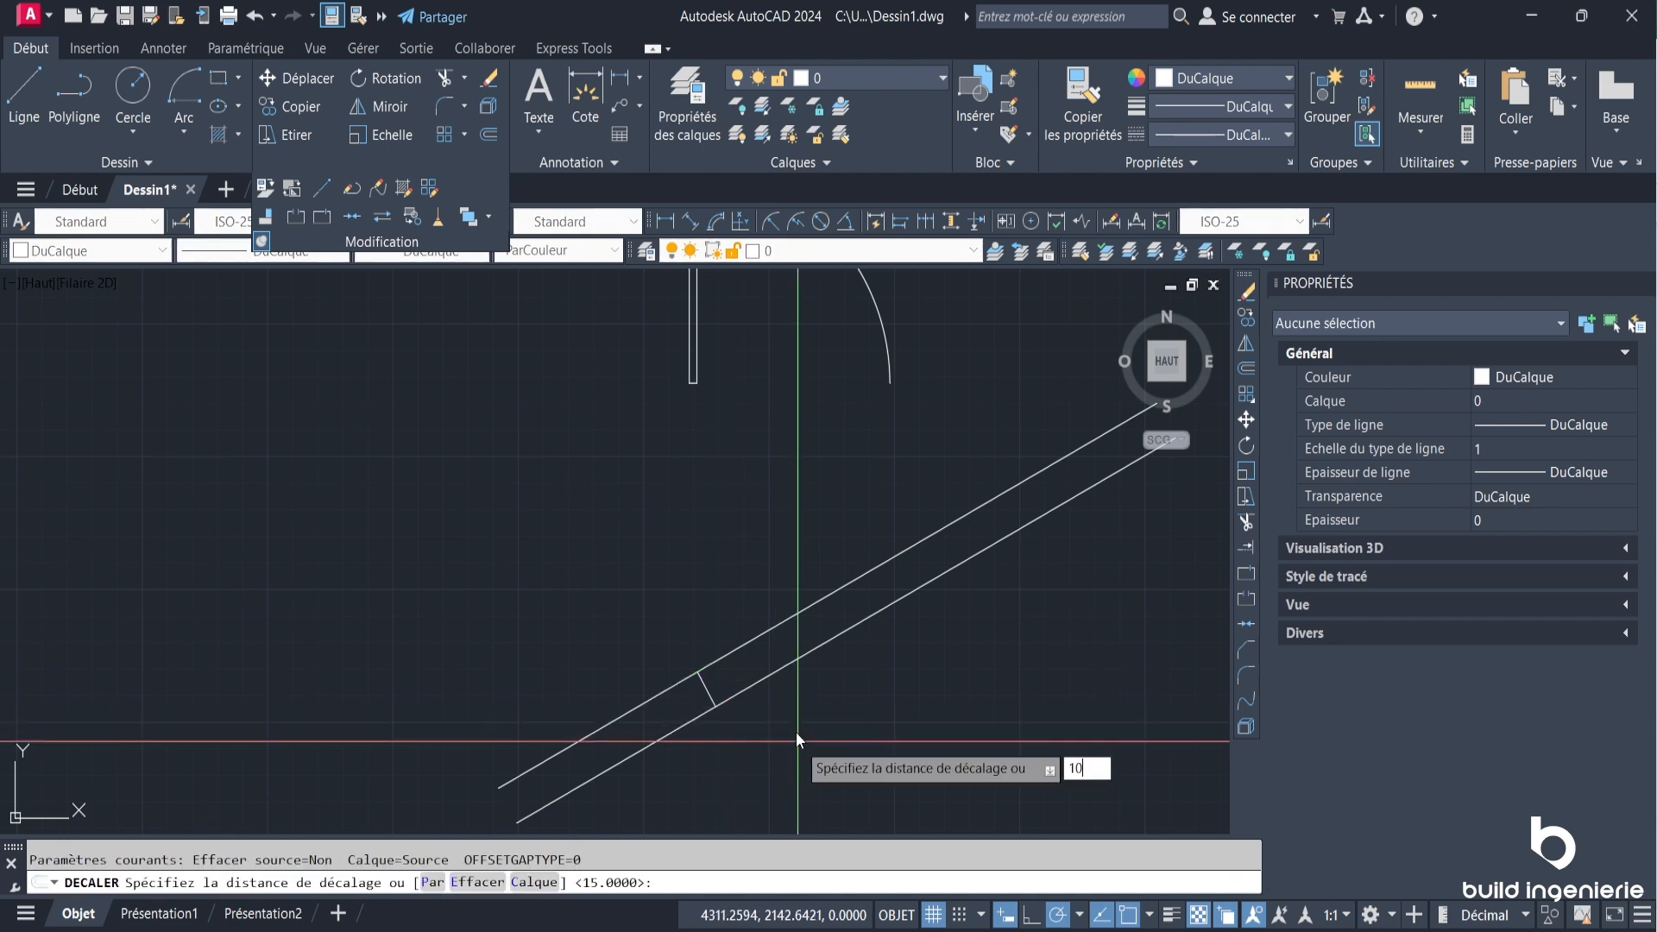
pyautogui.press('Return')
pyautogui.click(703, 686)
pyautogui.press('Escape')
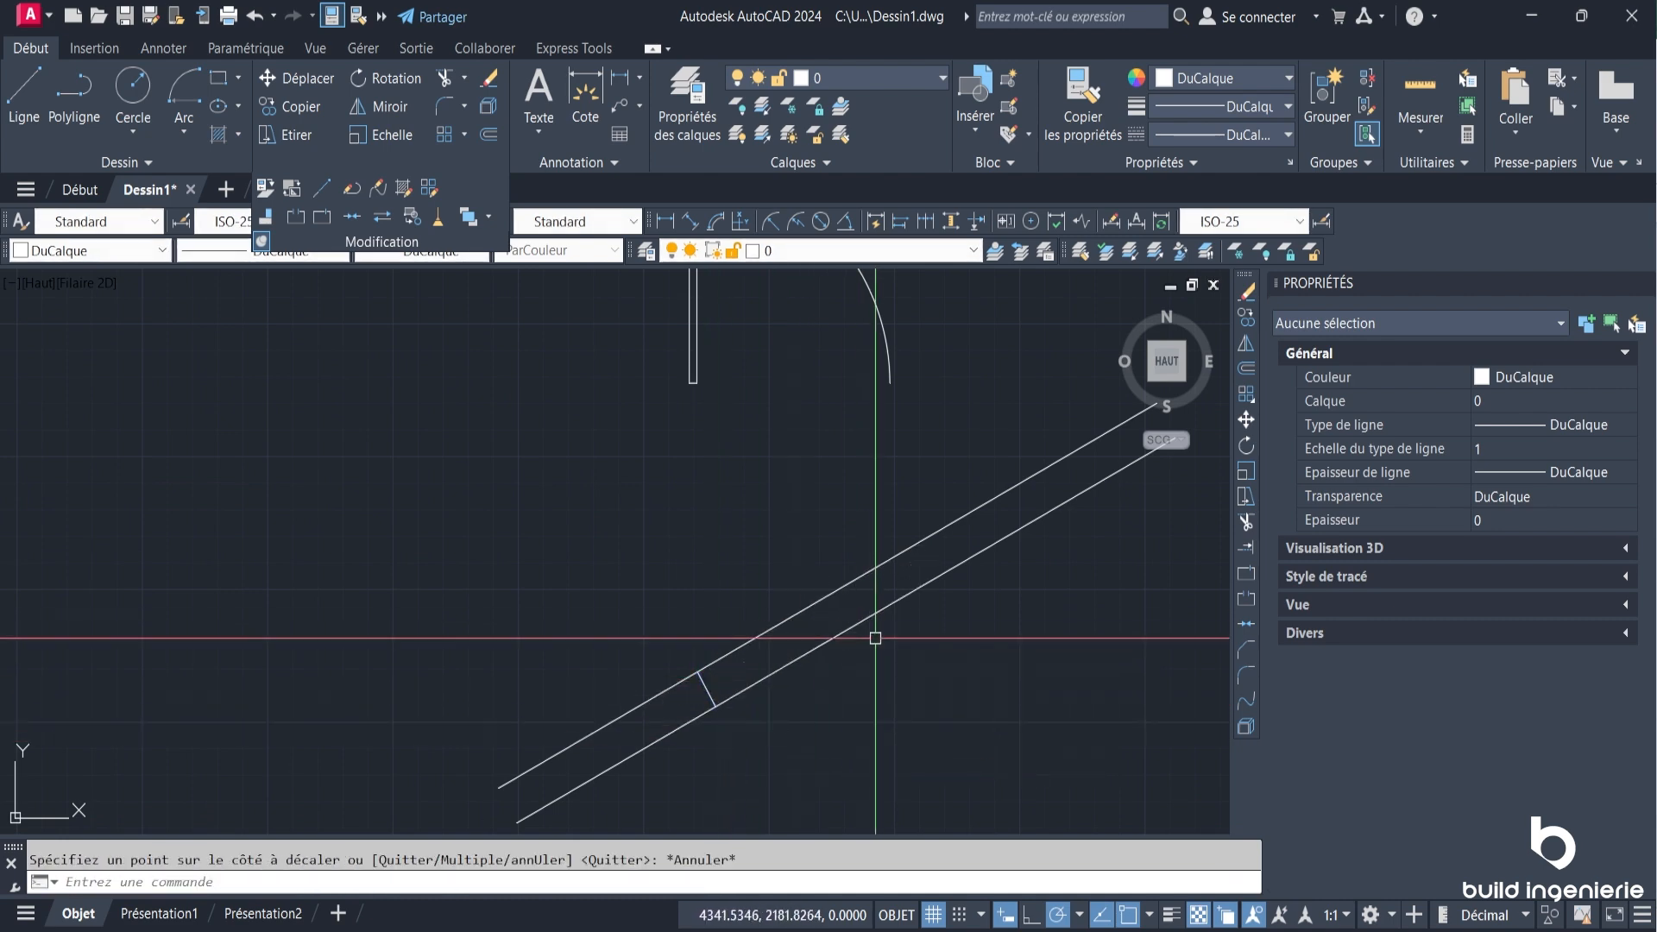
pyautogui.press('Return')
pyautogui.press('Return')
pyautogui.click(710, 688)
pyautogui.click(873, 637)
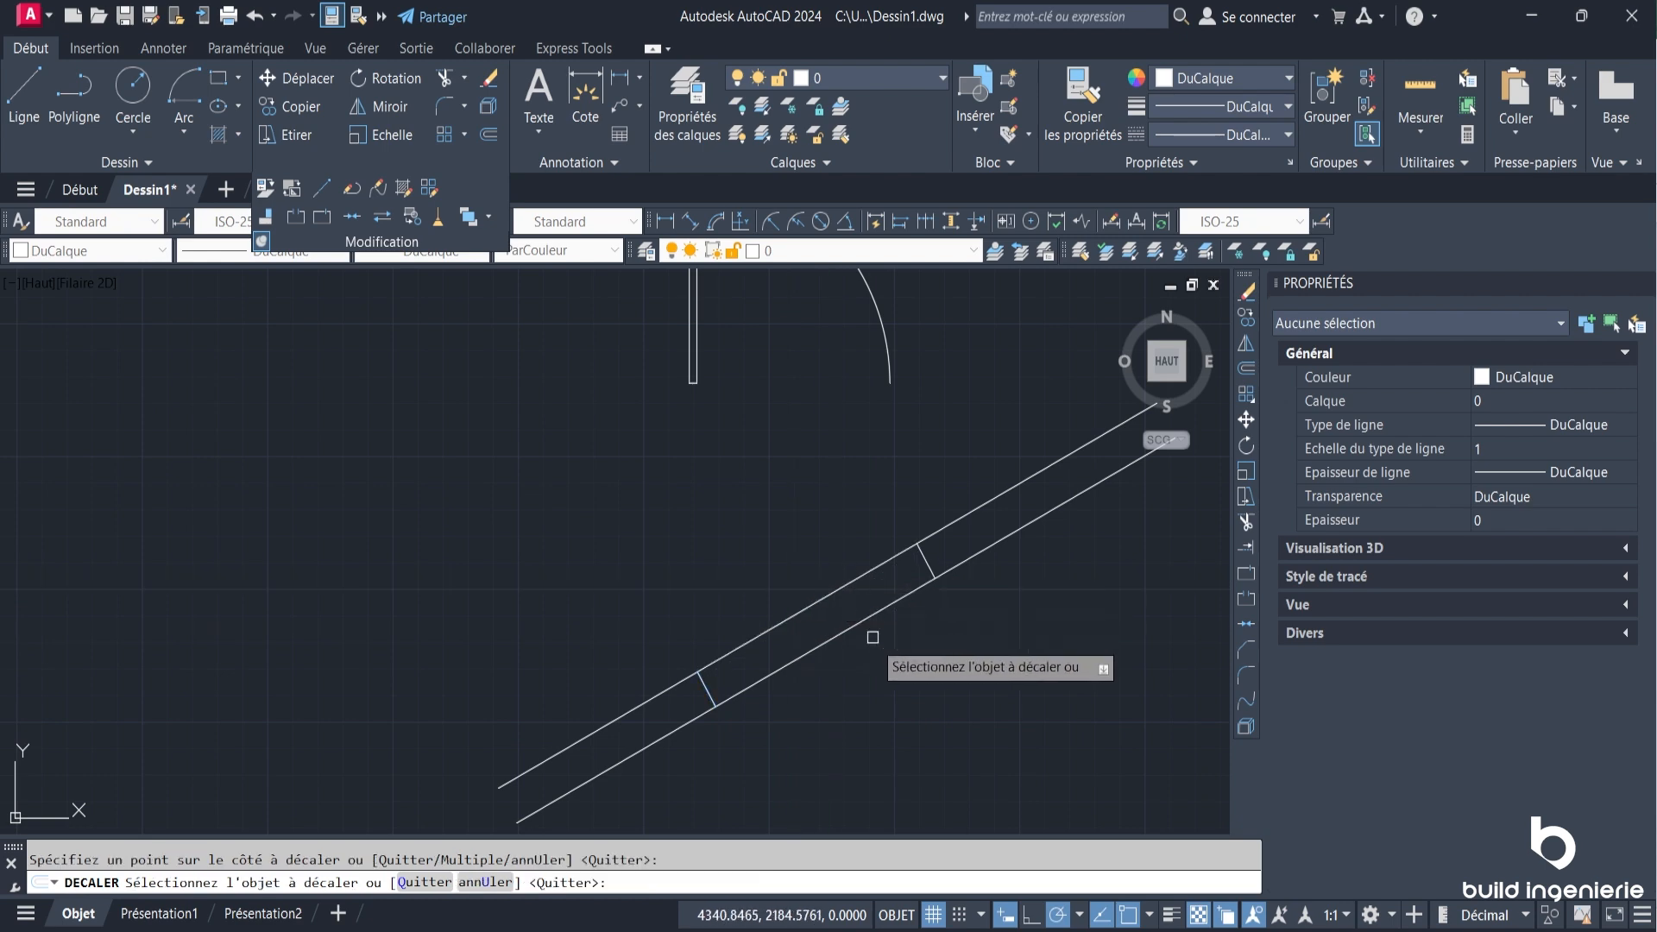
pyautogui.press('Escape')
# Trim both slanted wall lines between the two cross lines to open the door gap.
pyautogui.write('AJ')
pyautogui.press('Return')
pyautogui.moveTo(879, 654); pyautogui.dragTo(796, 541)
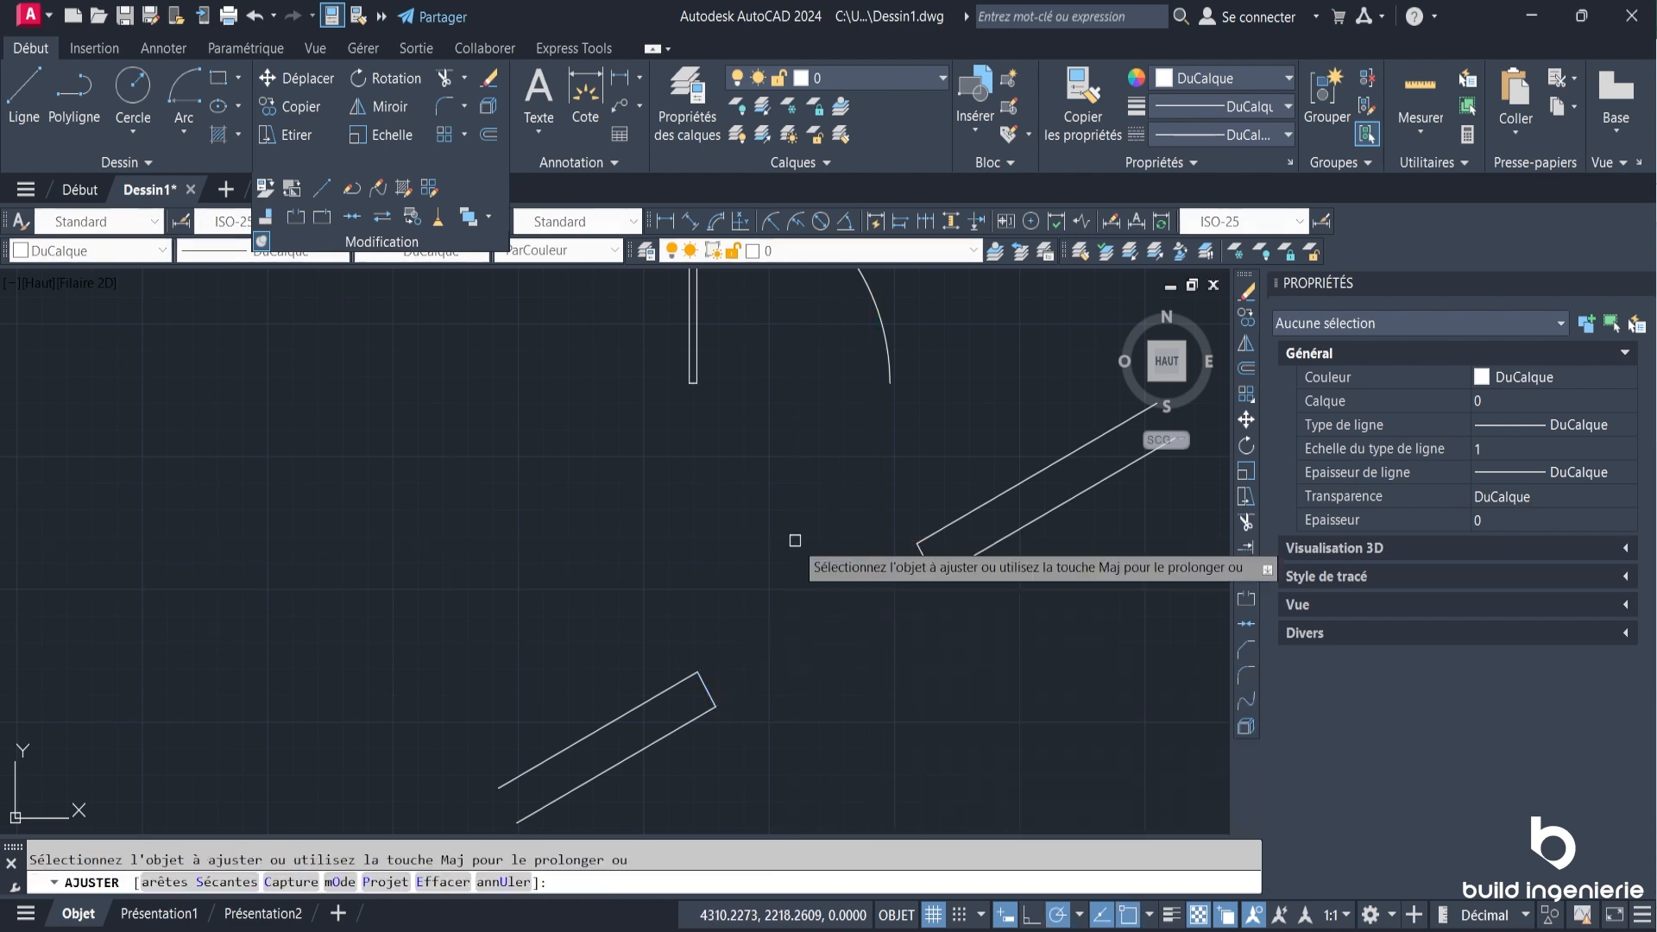
pyautogui.press('Escape')
pyautogui.scroll(-6, 821, 561)
pyautogui.scroll(4, 819, 589)
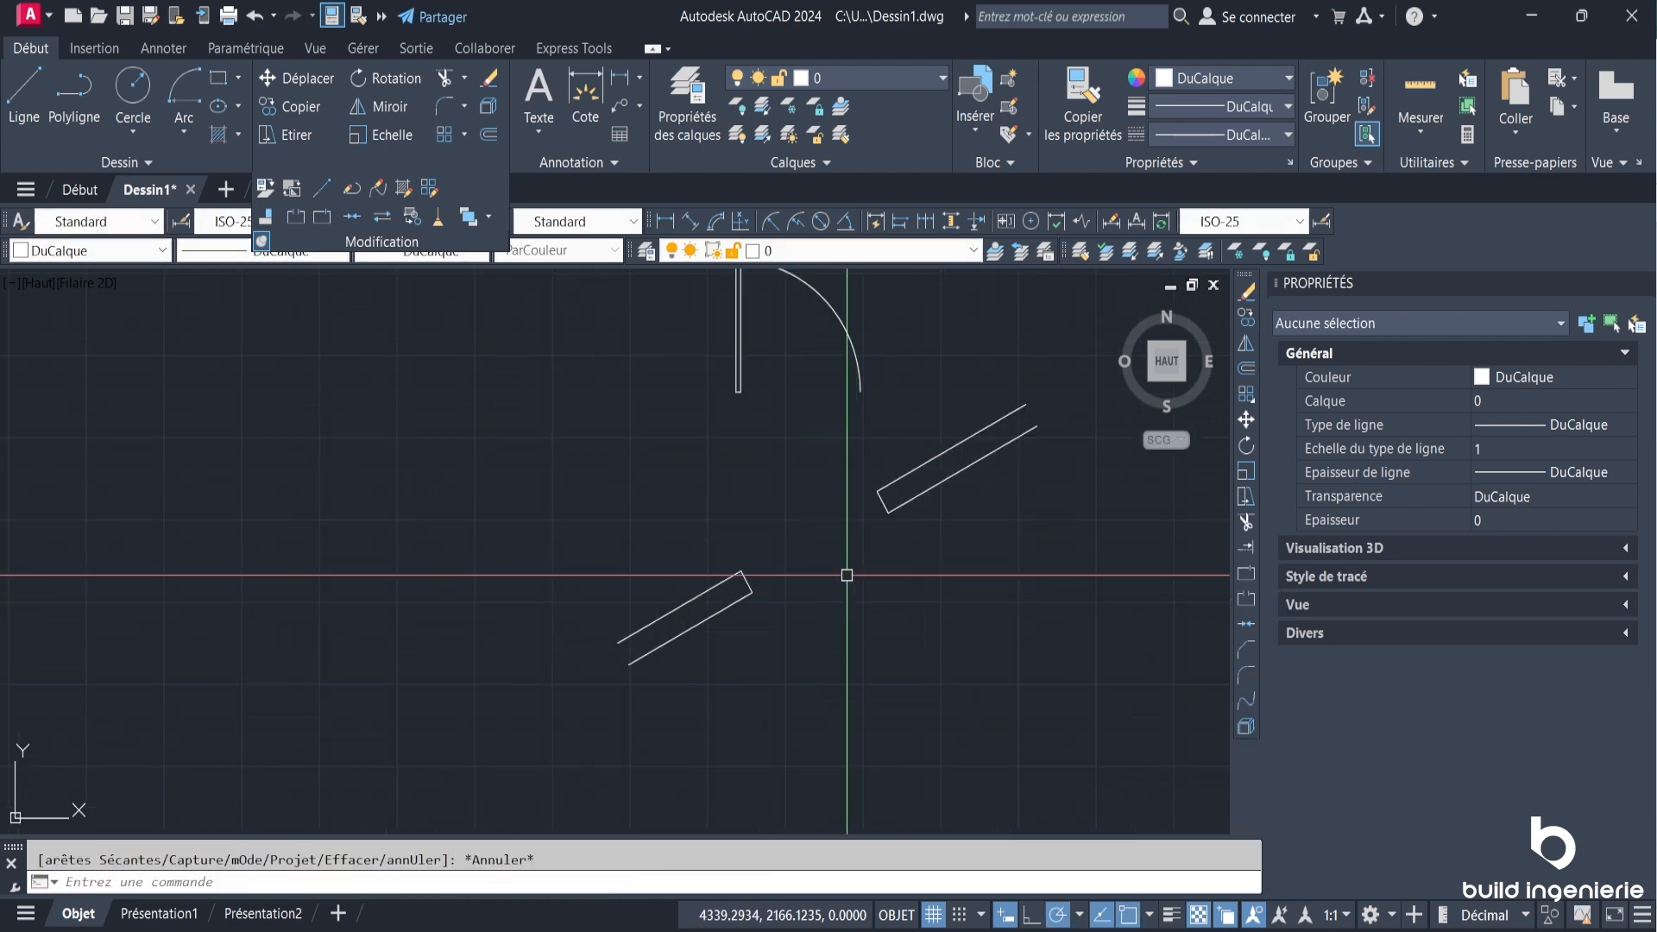
# Measure the PORTE block's width from the leaf's lower-left corner to the arc's lower end with a linear dimension preview.
pyautogui.click(665, 220)
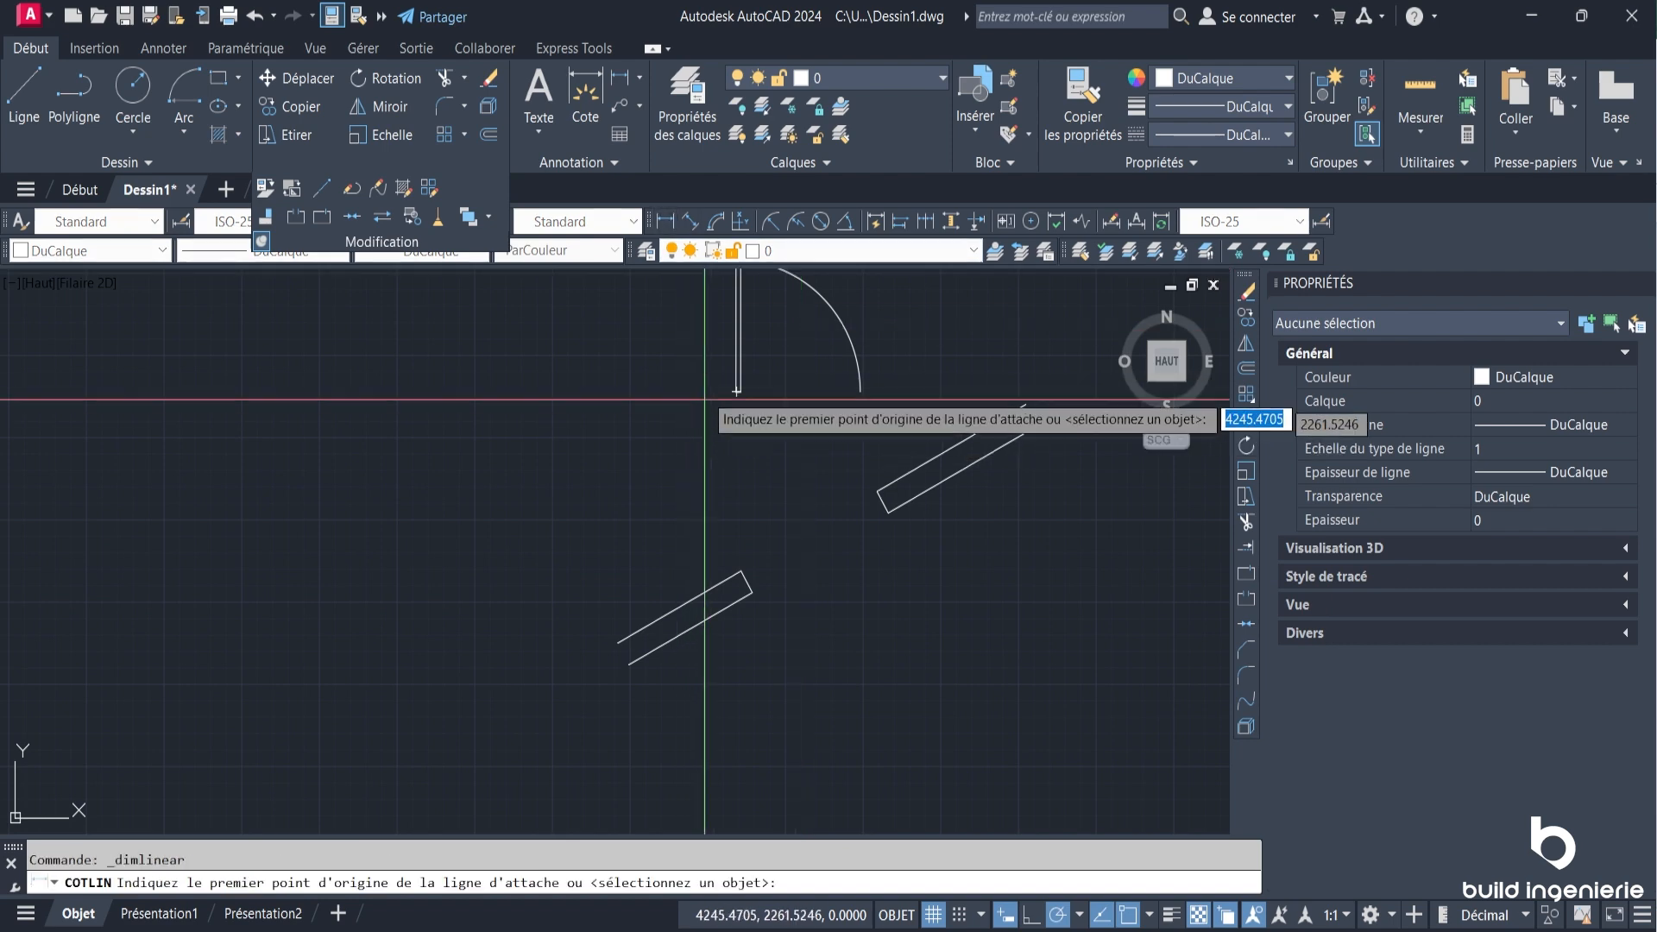
pyautogui.click(738, 391)
pyautogui.click(860, 392)
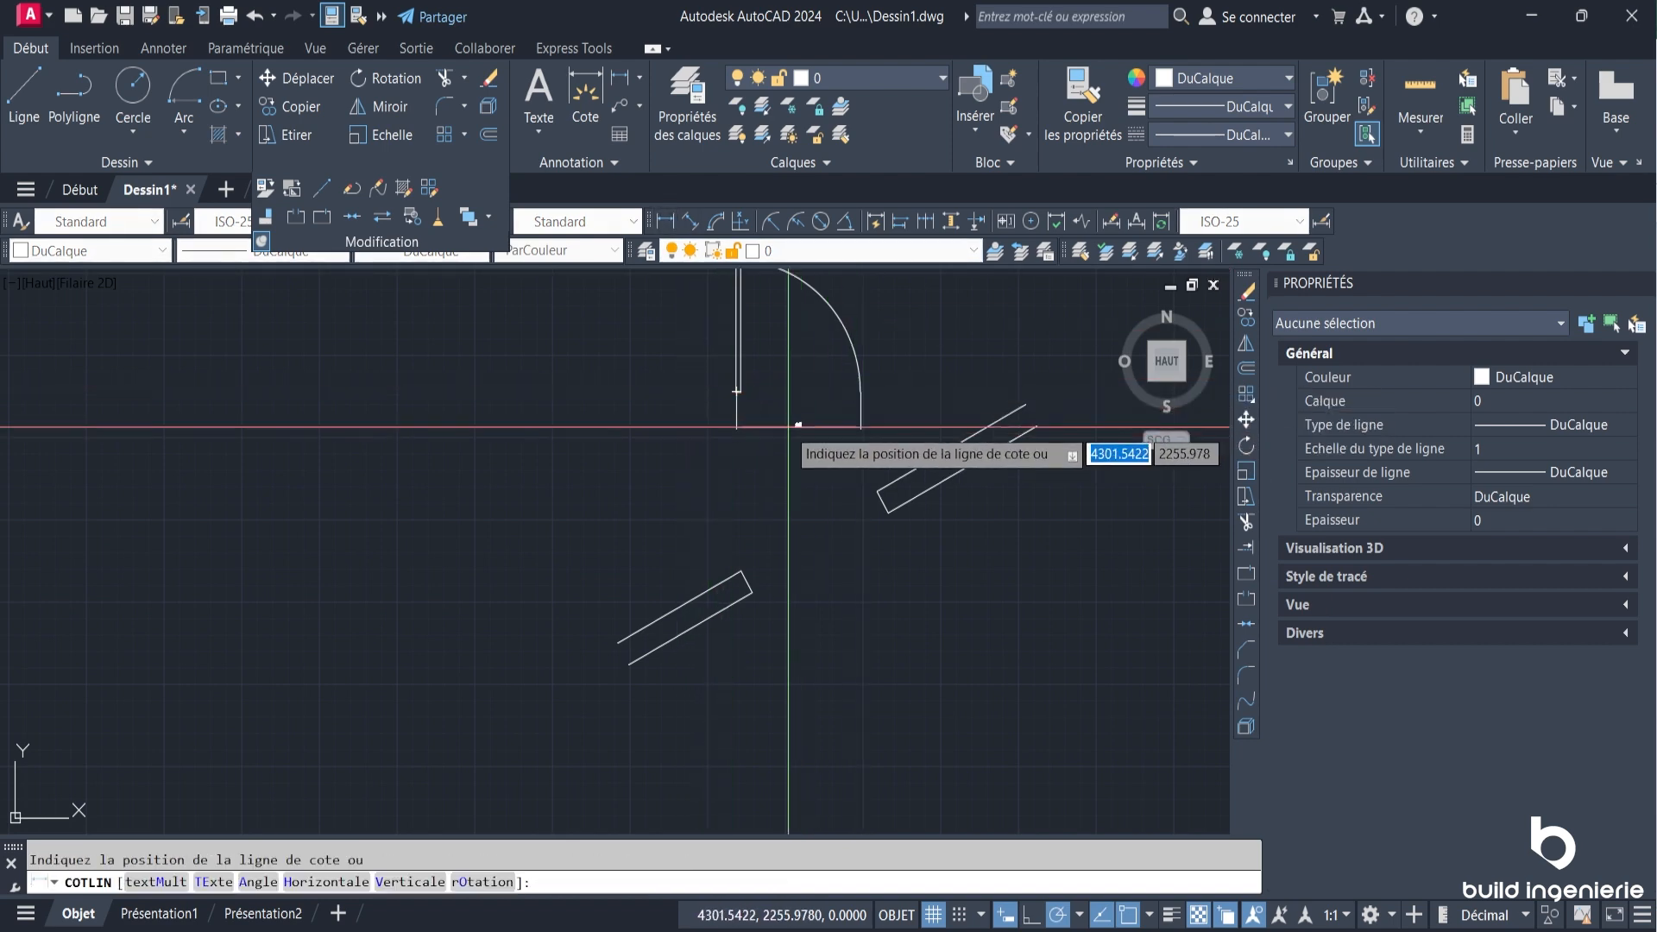
pyautogui.scroll(6, 790, 426)
pyautogui.press('Escape')
pyautogui.scroll(-8, 801, 423)
pyautogui.moveTo(810, 358); pyautogui.dragTo(817, 432, button='middle')
pyautogui.scroll(2, 817, 431)
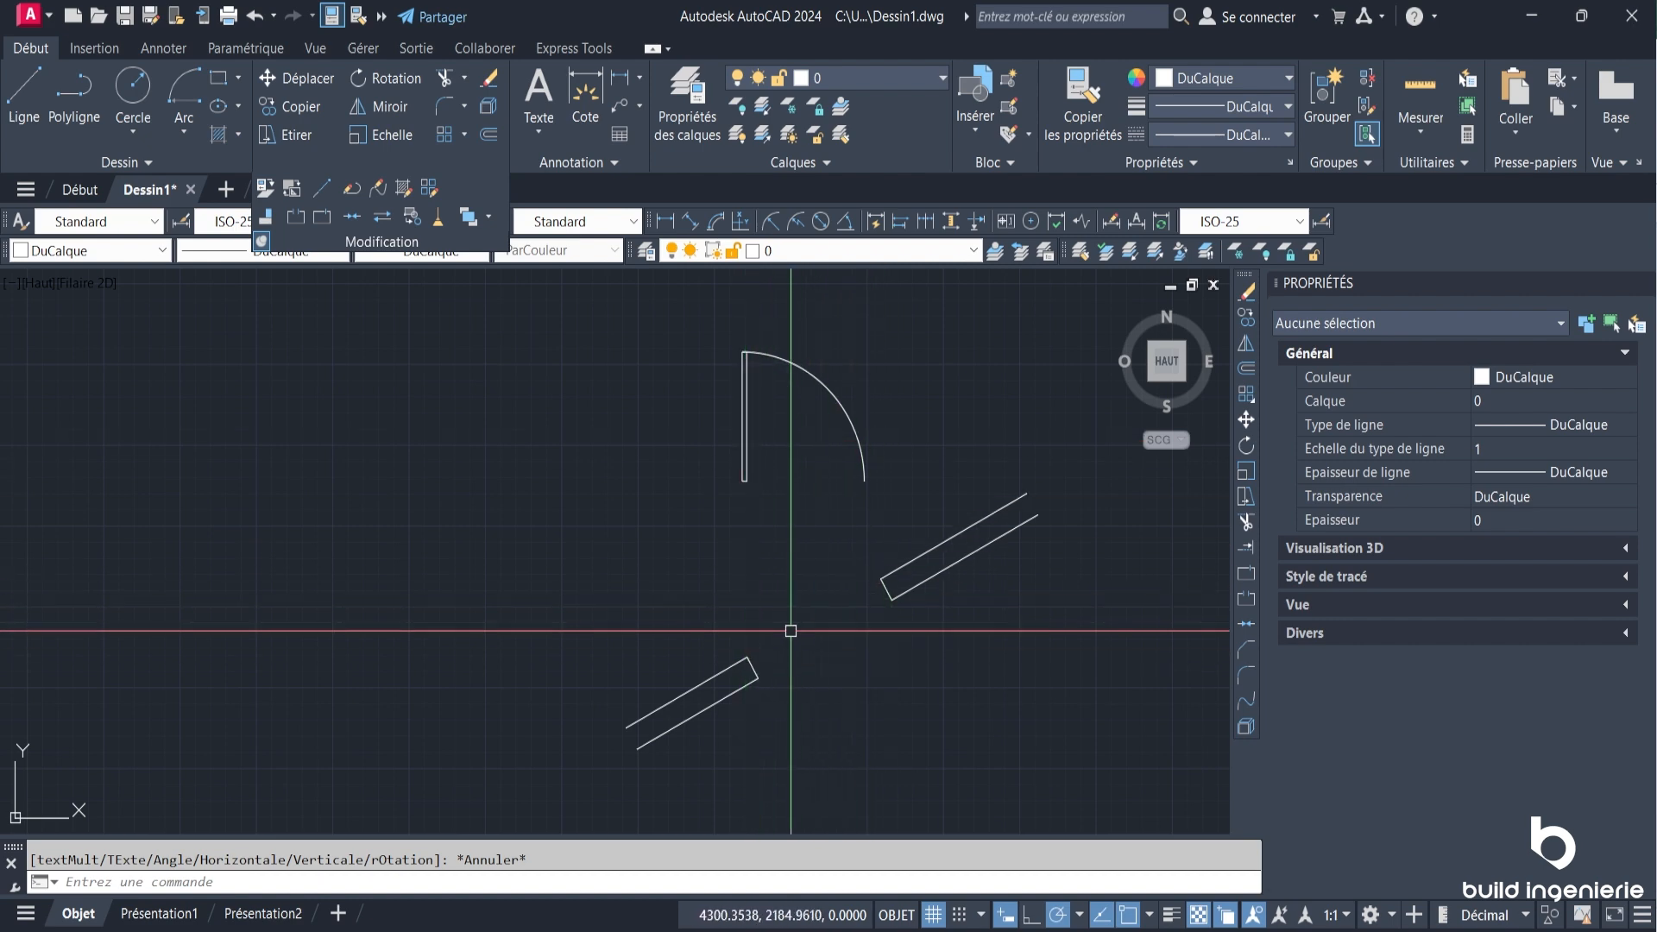
# Align the PORTE block to the gap's upper corners by the leaf's lower-left corner and the arc's lower end, scaling it to the alignment points.
pyautogui.click(814, 518)
pyautogui.click(732, 404)
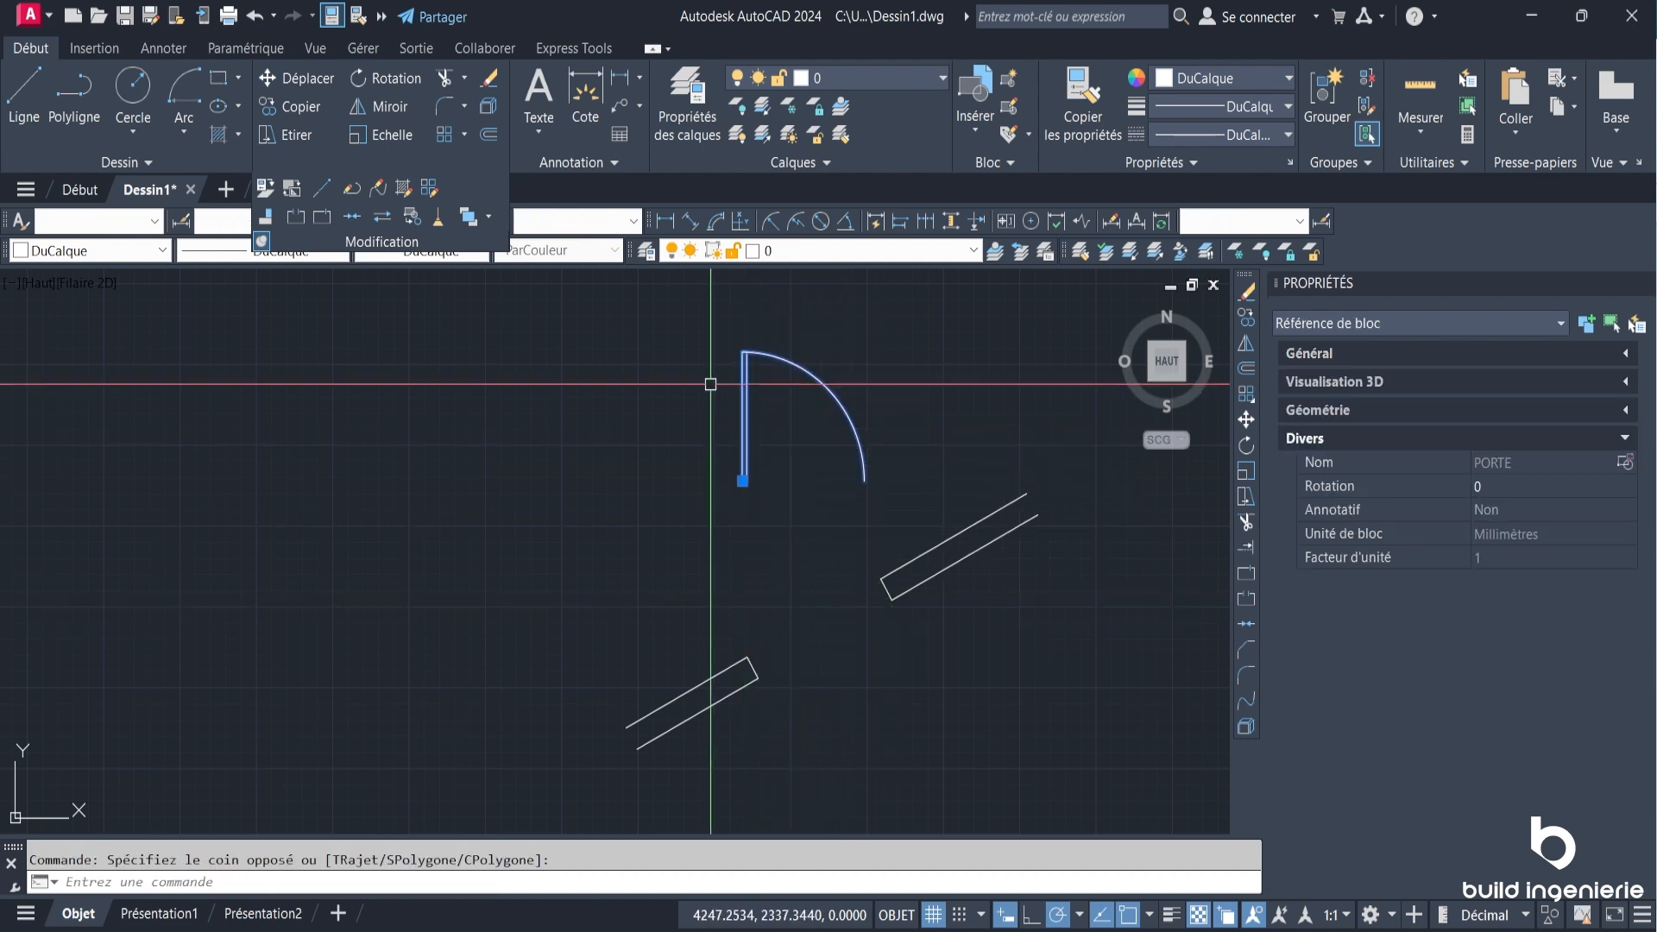
pyautogui.click(265, 218)
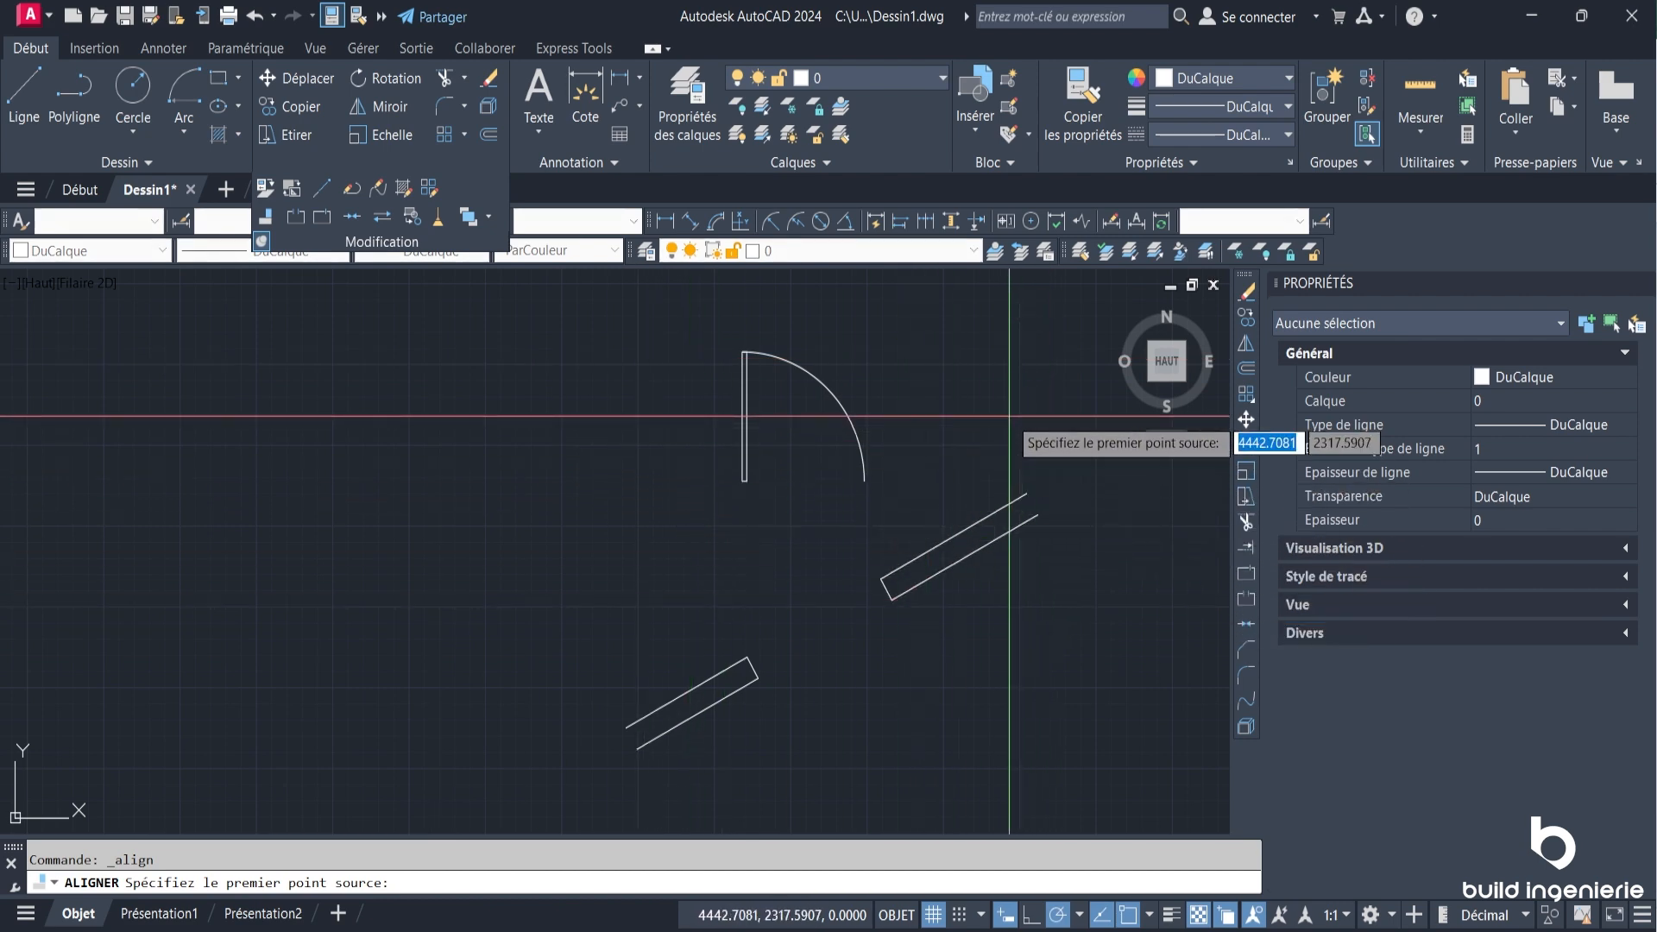
pyautogui.scroll(3, 748, 472)
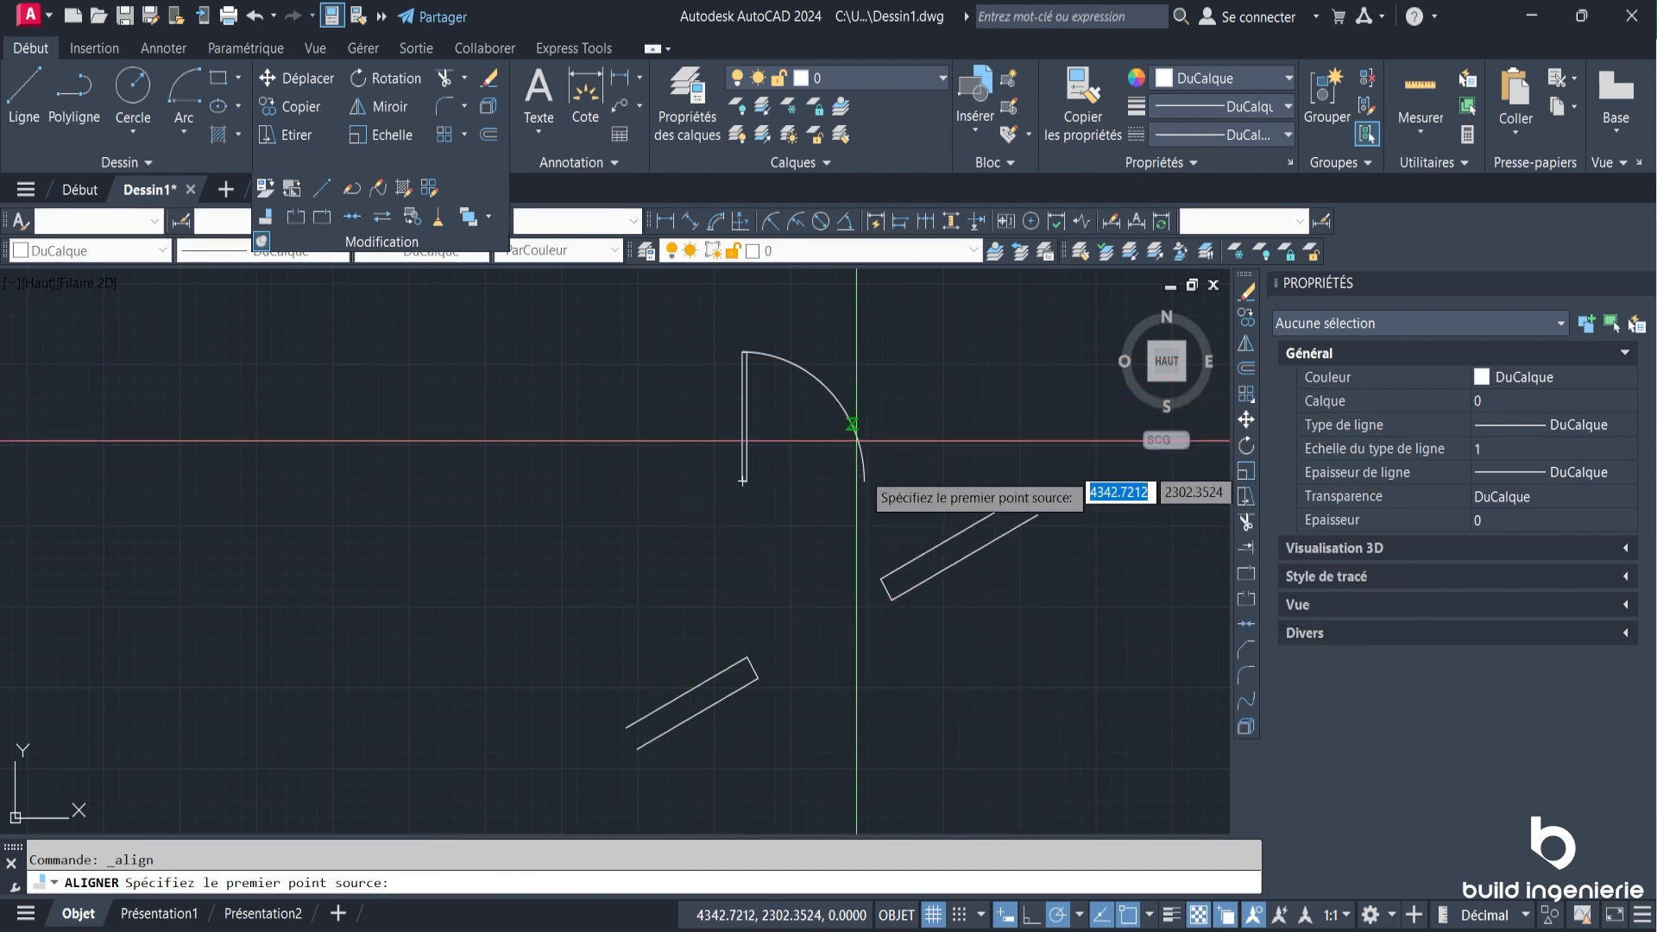
pyautogui.click(748, 473)
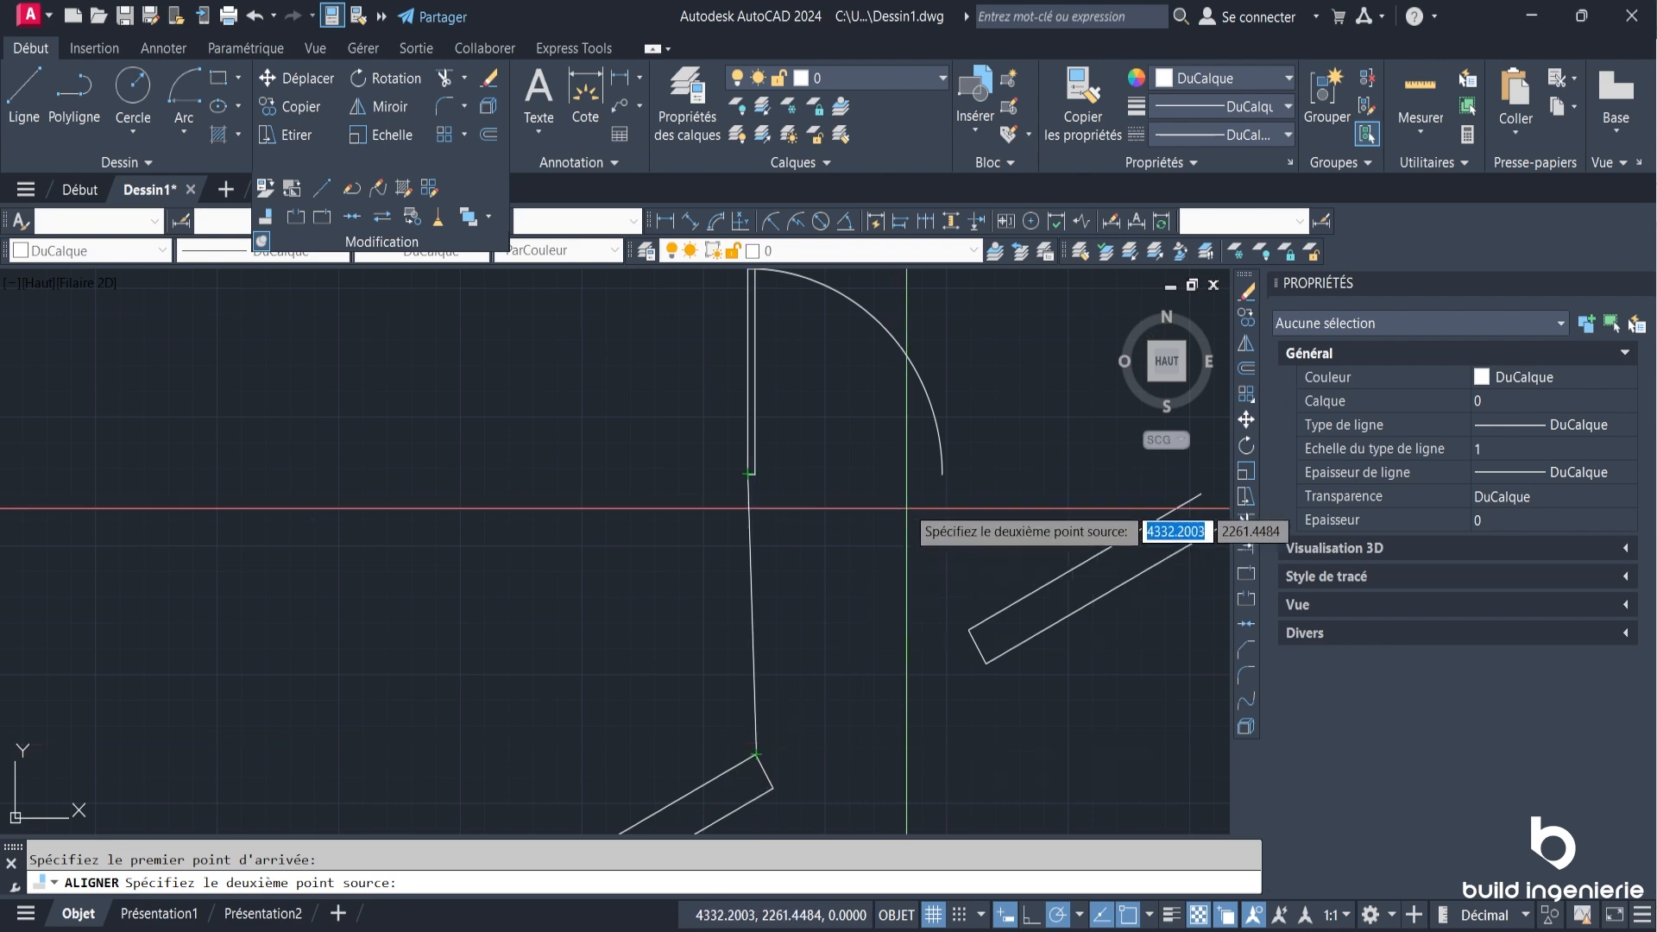
pyautogui.click(943, 474)
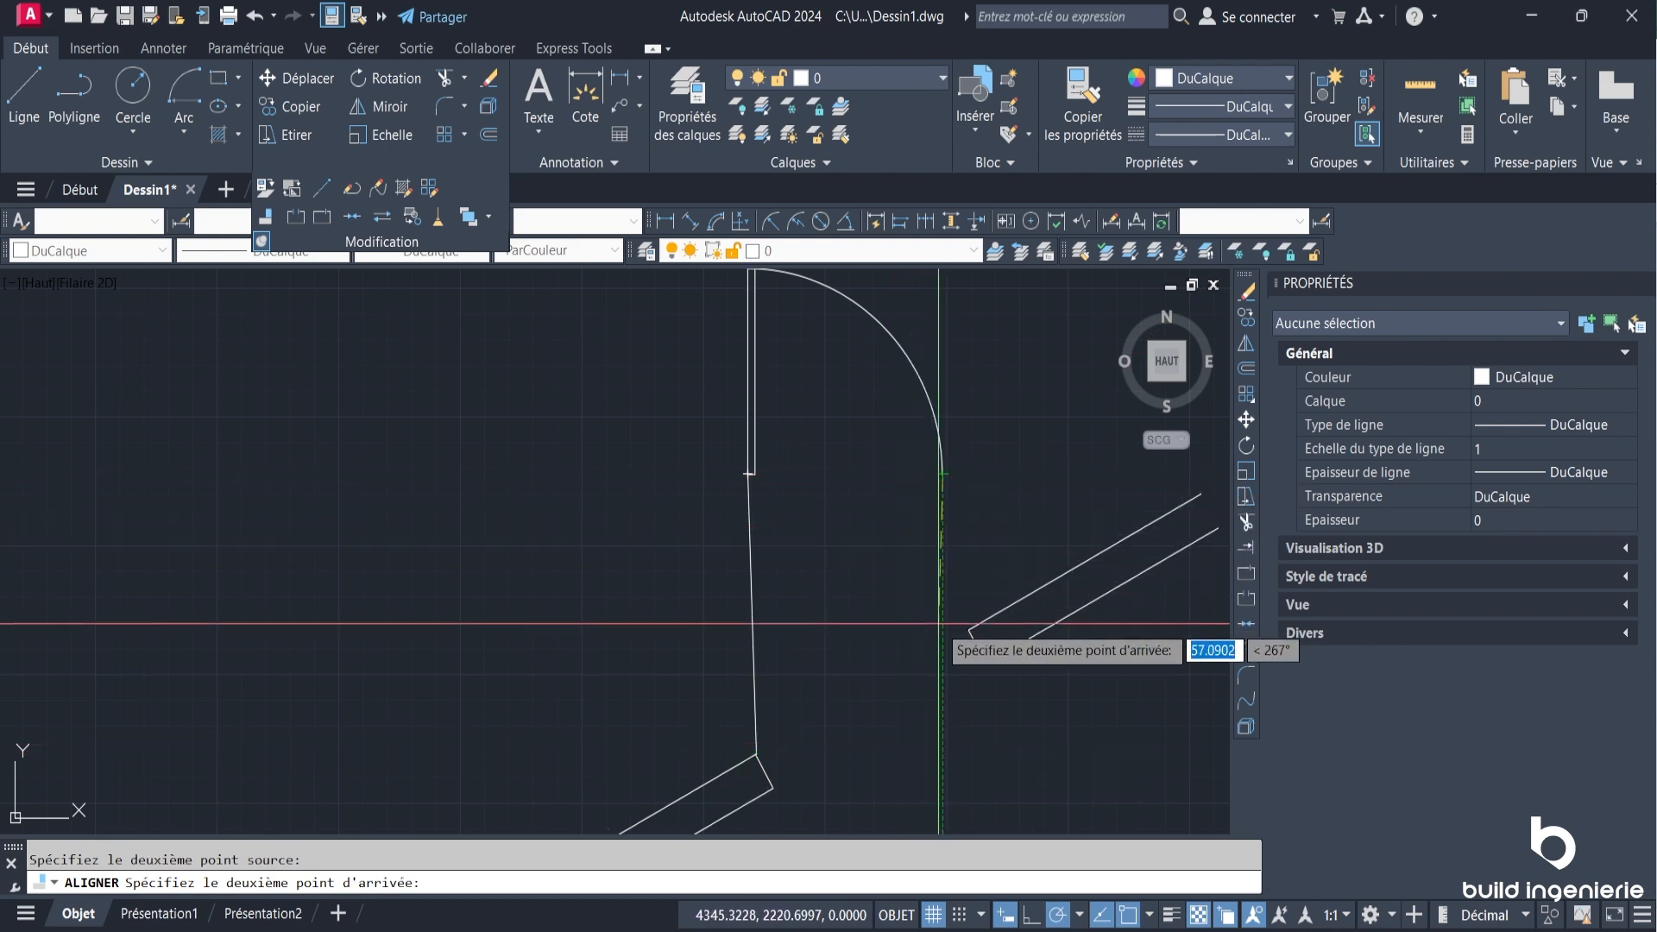
pyautogui.click(968, 630)
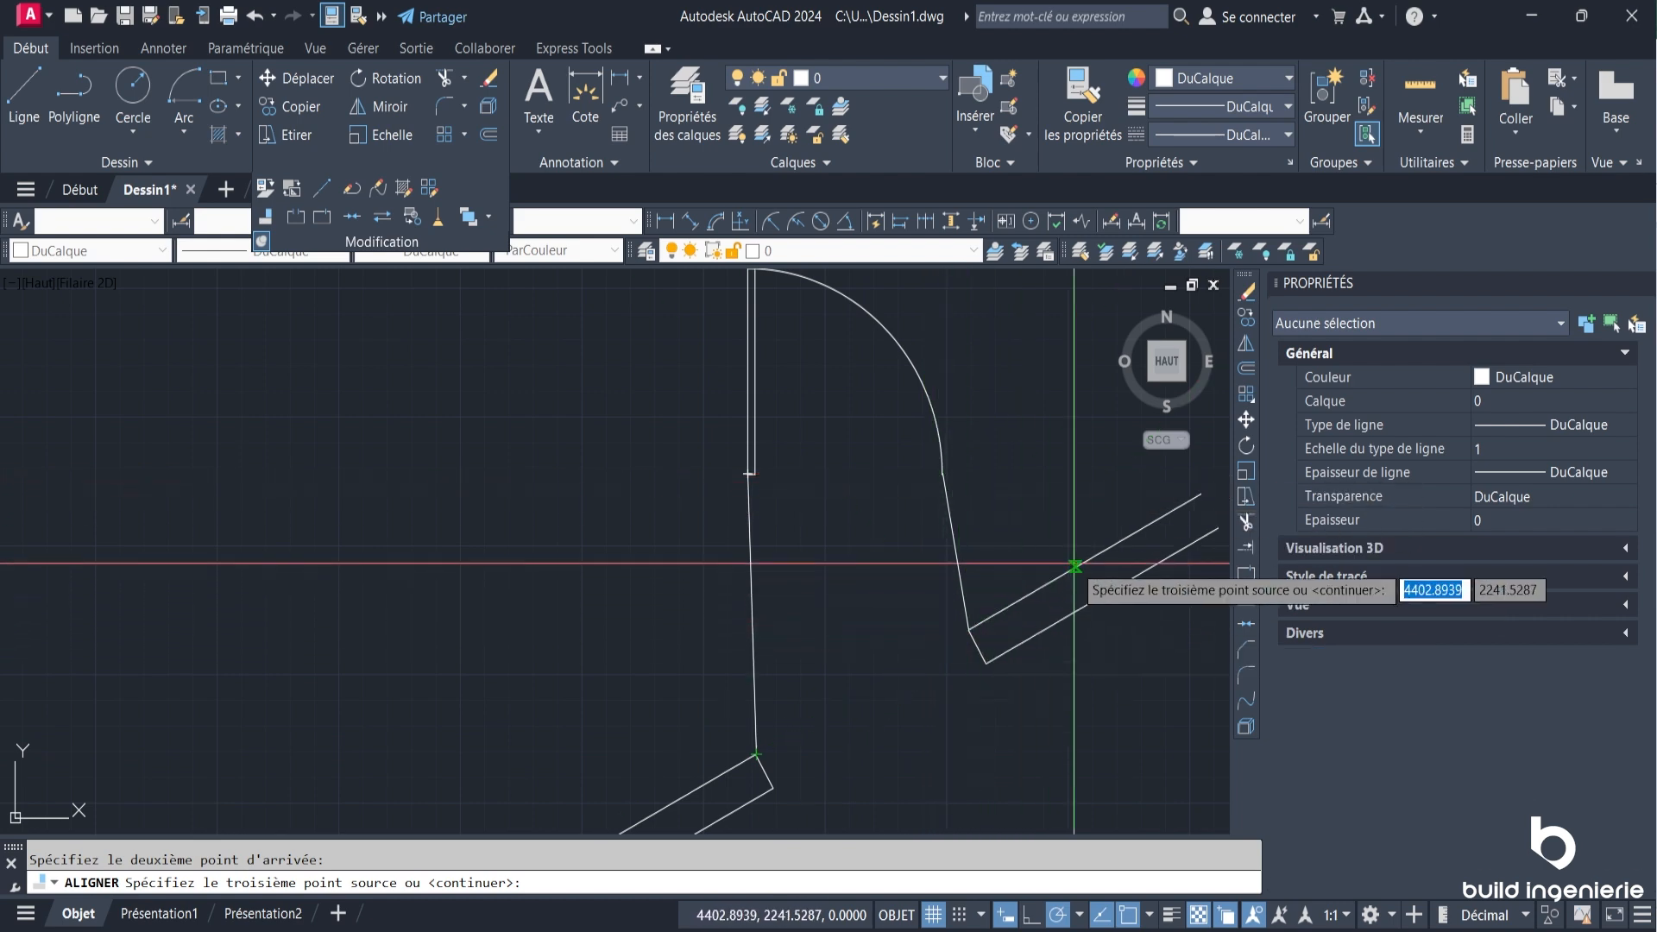
pyautogui.press('Return')
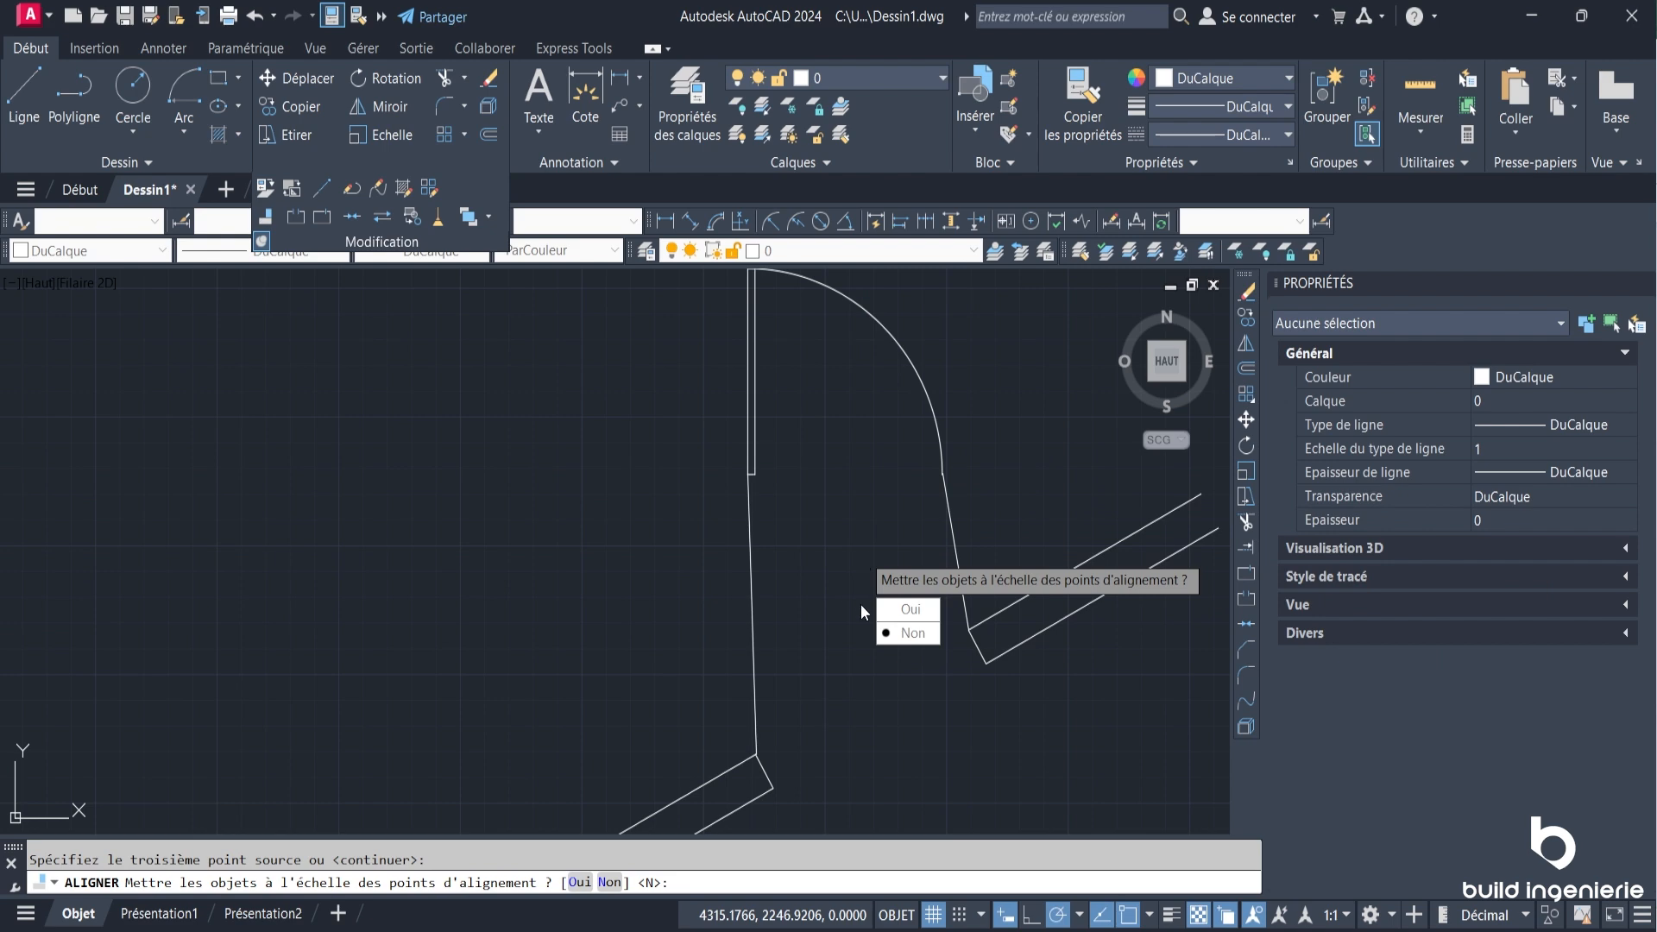
pyautogui.click(908, 609)
pyautogui.scroll(-2, 812, 557)
pyautogui.scroll(2, 811, 569)
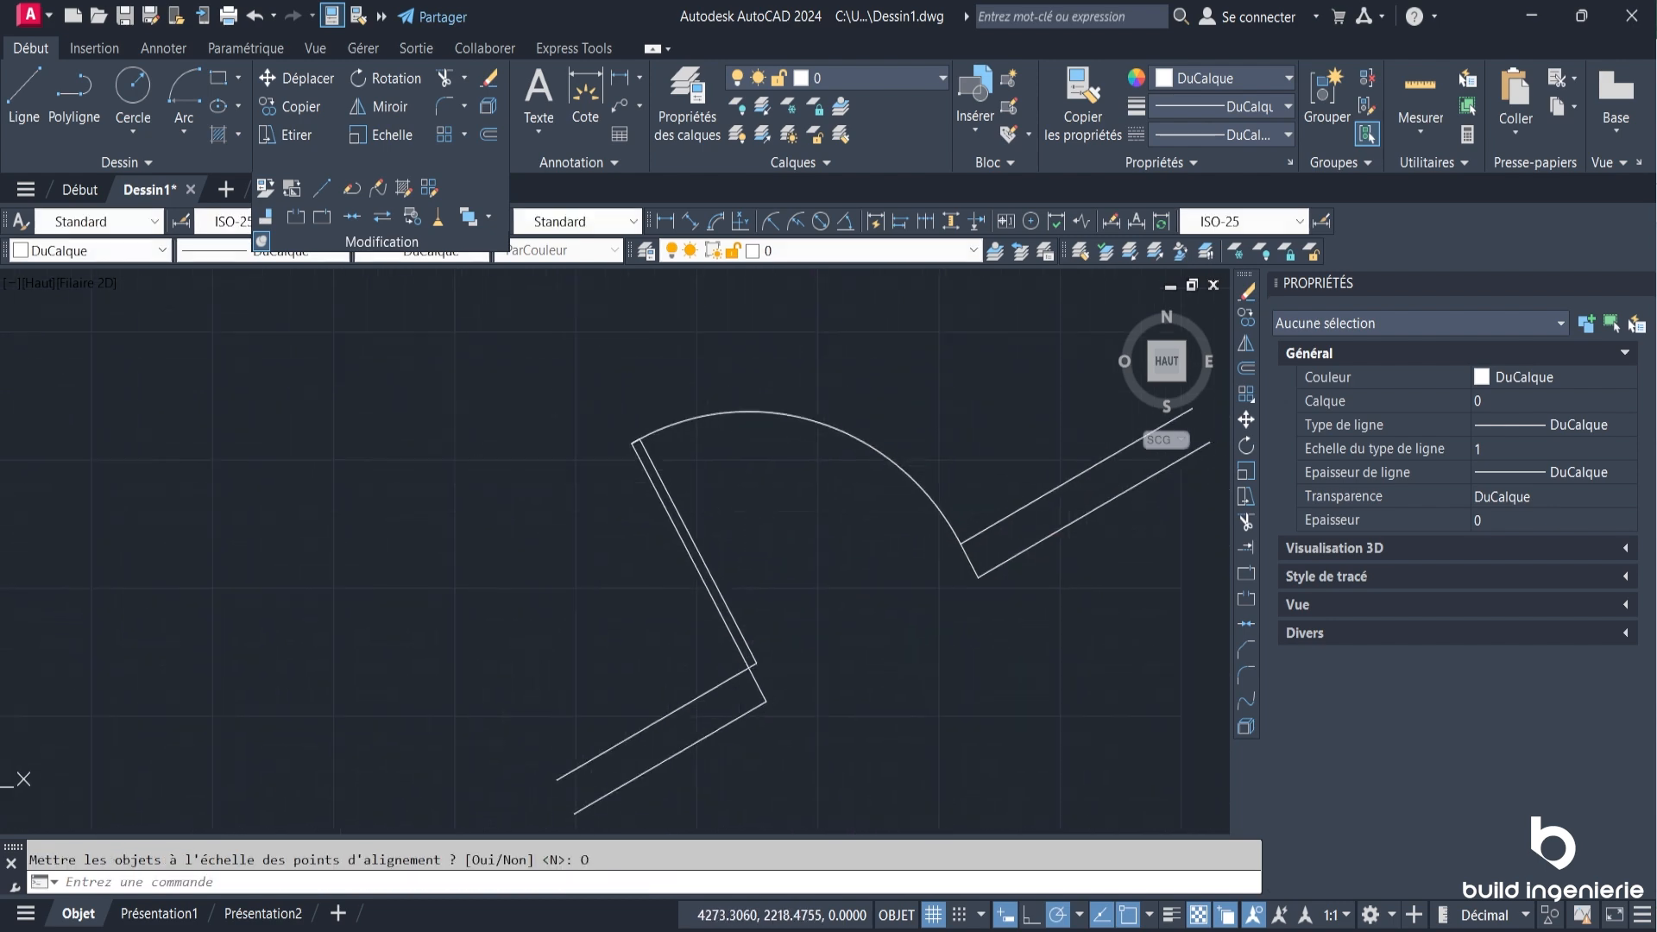
pyautogui.click(666, 222)
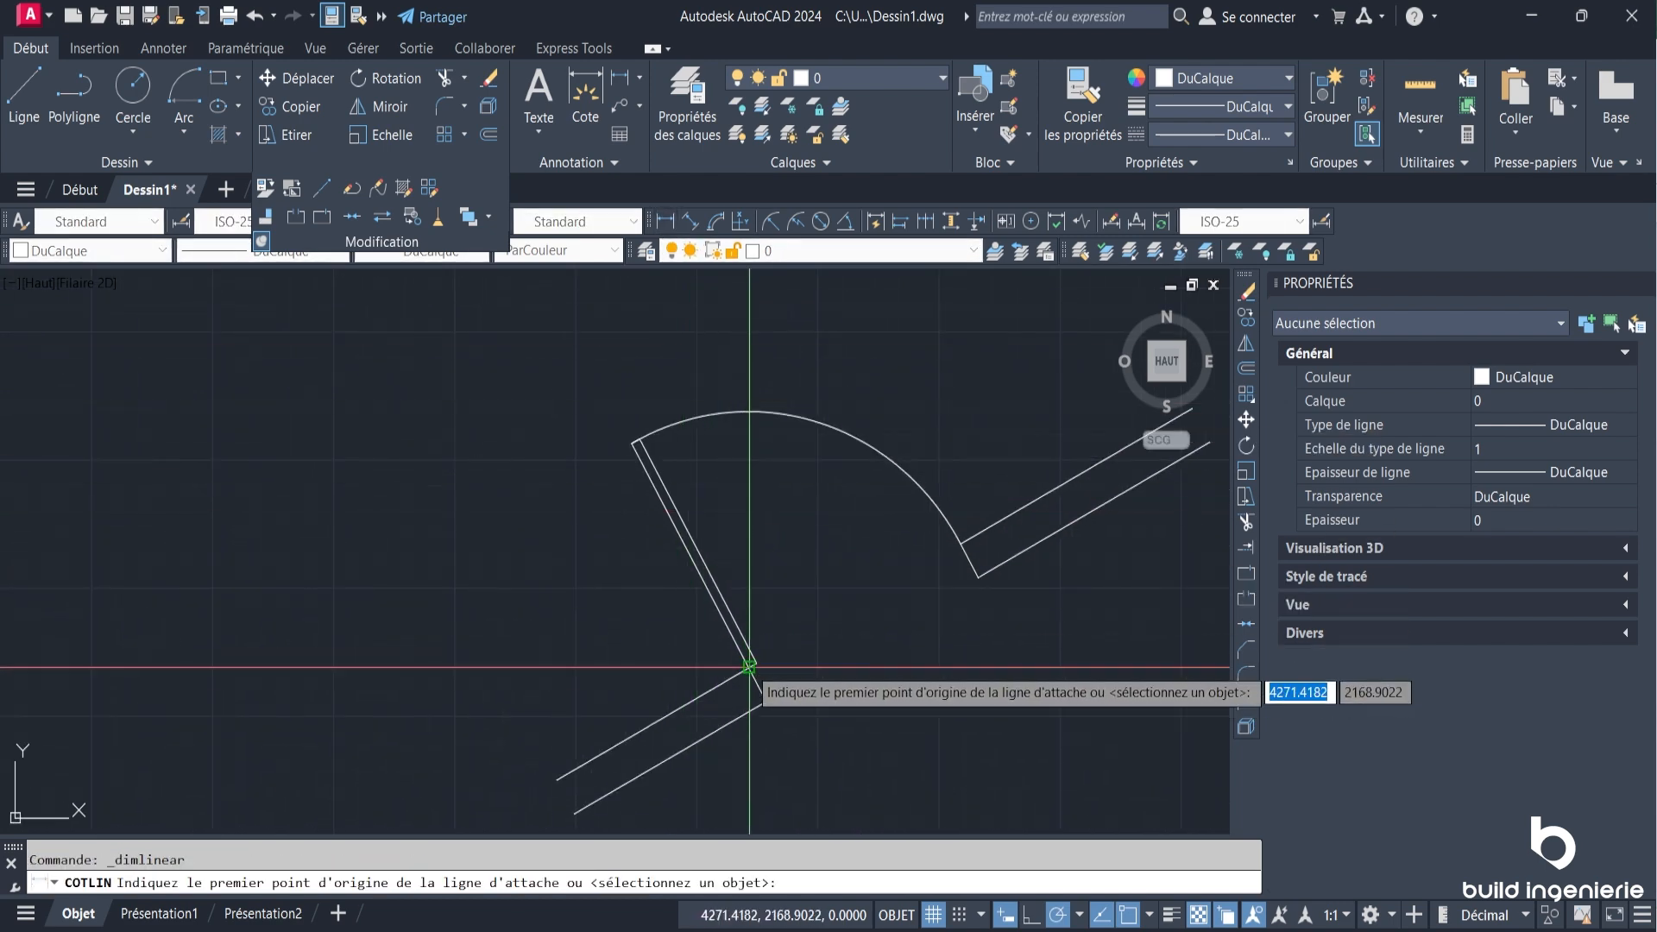
pyautogui.click(750, 667)
pyautogui.click(960, 545)
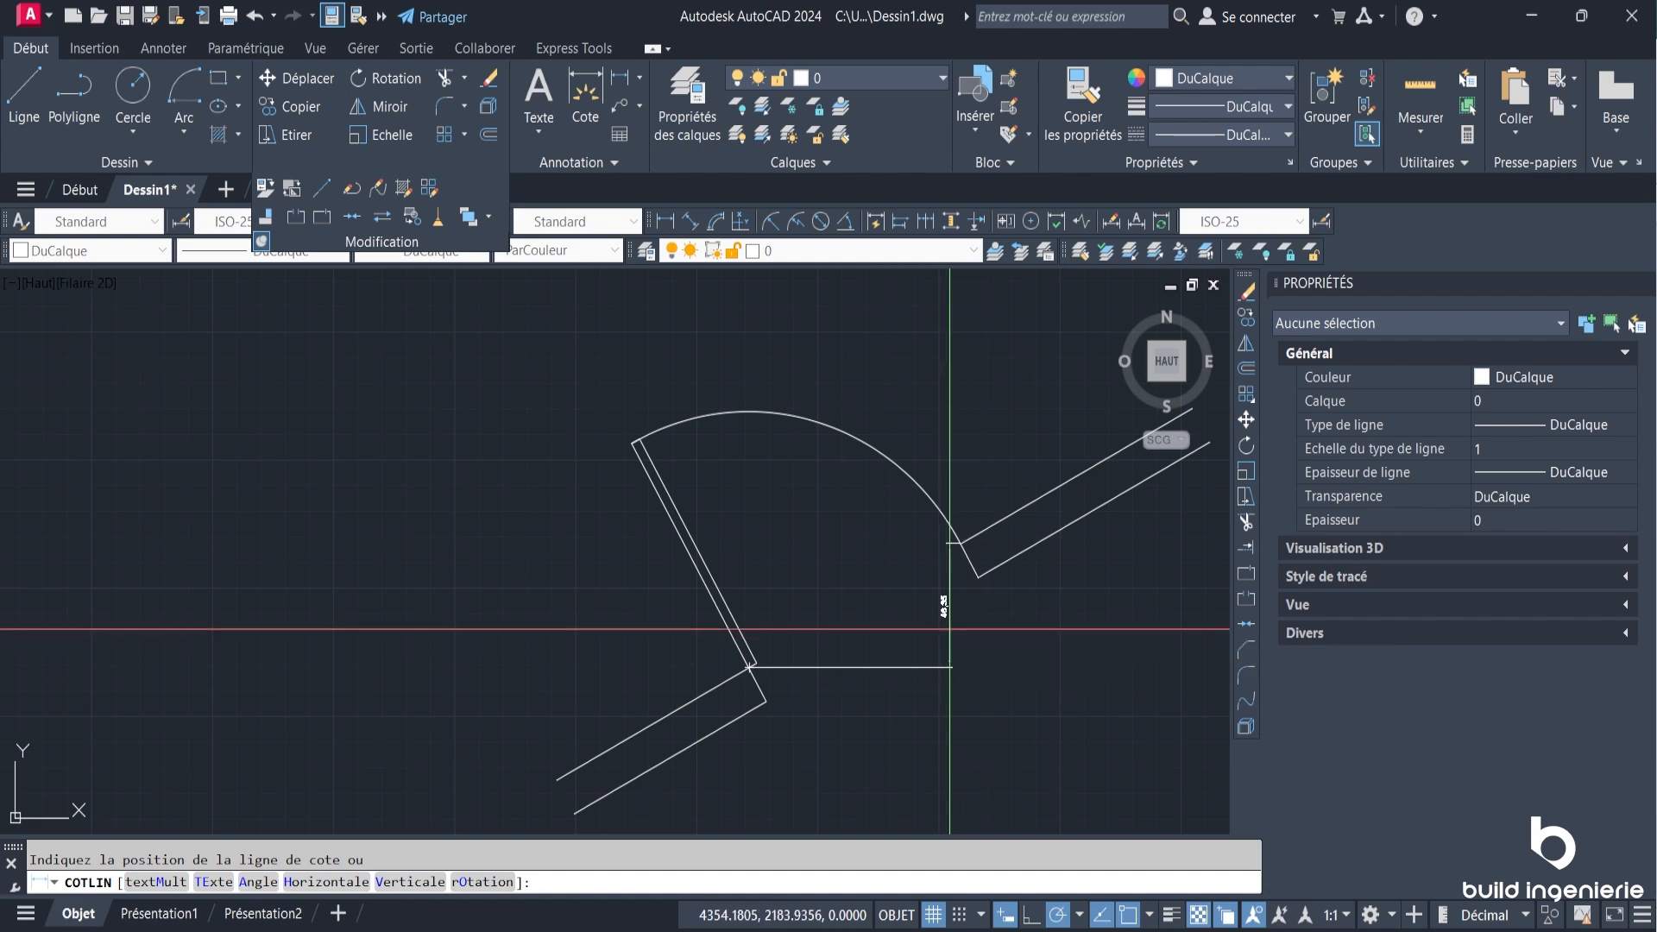
pyautogui.press('Escape')
# Measure the door opening with an aligned dimension between its two upper wall corners, and delete the dimension.
pyautogui.click(689, 222)
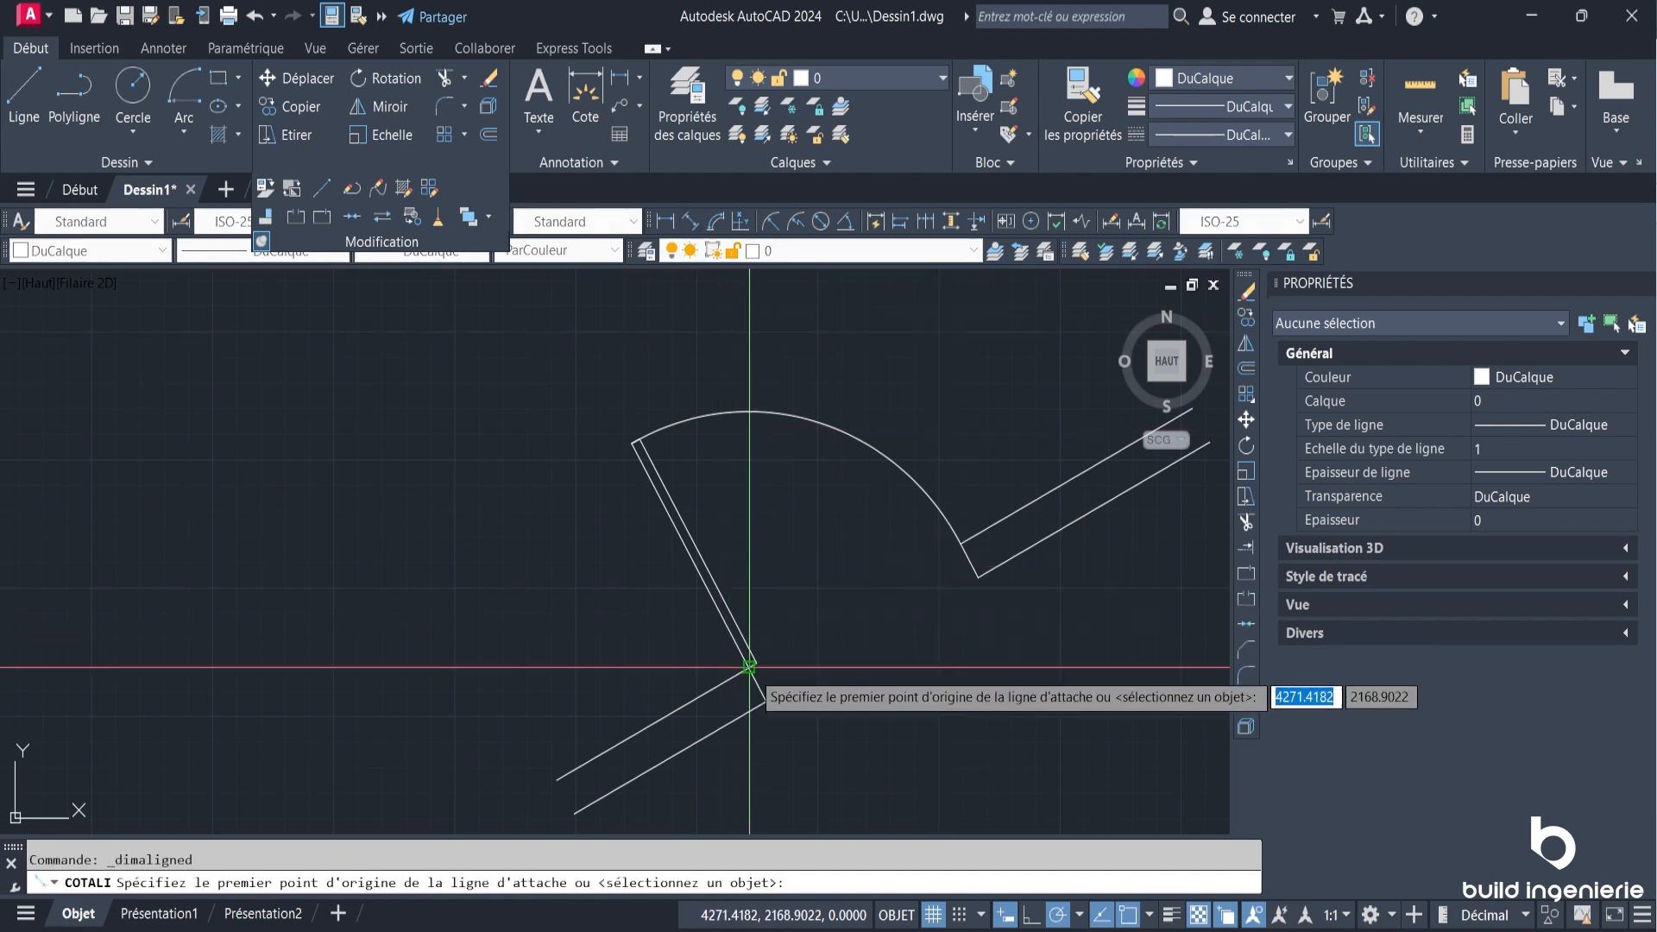
pyautogui.click(750, 667)
pyautogui.click(953, 547)
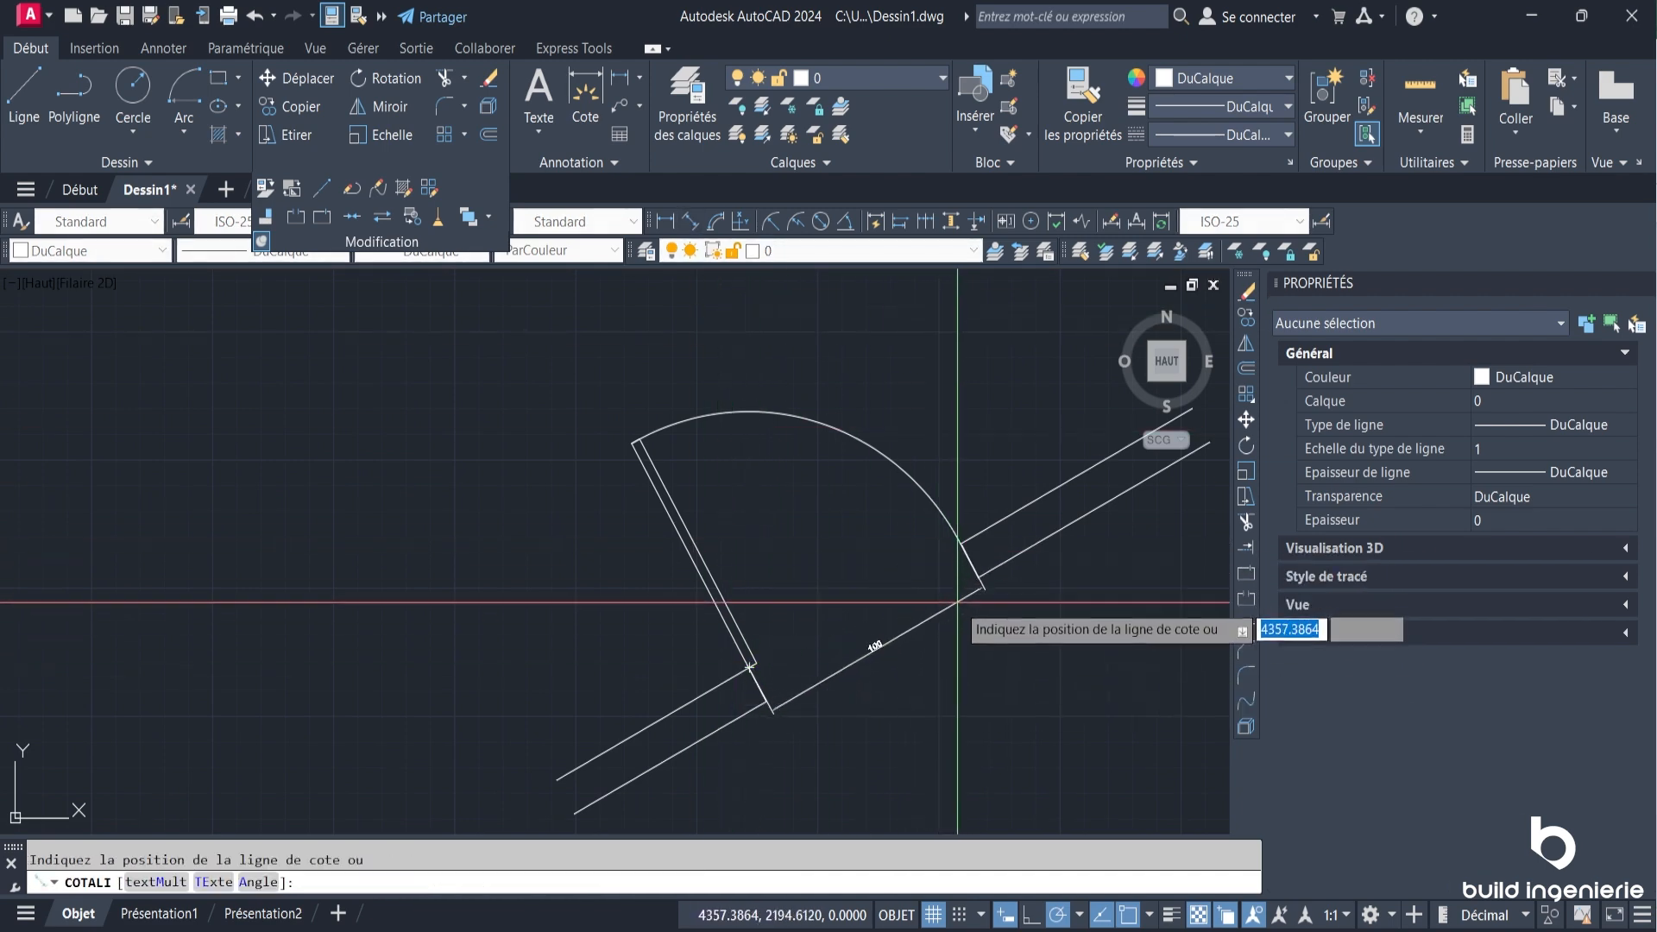
pyautogui.click(889, 668)
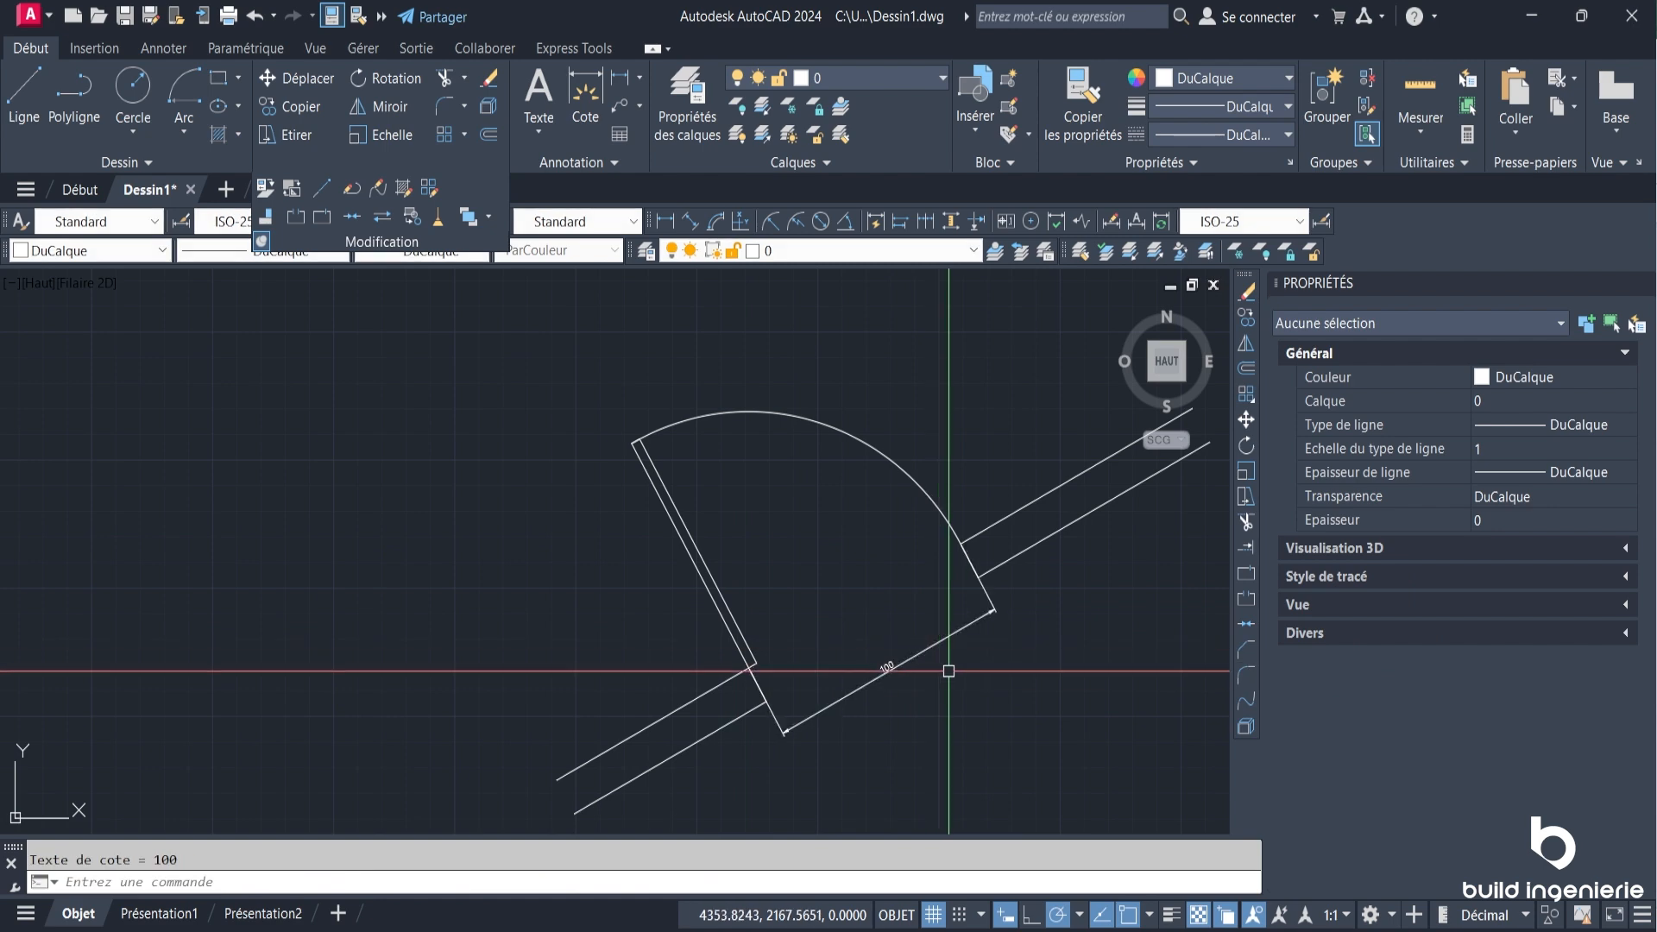
pyautogui.click(898, 677)
pyautogui.click(856, 603)
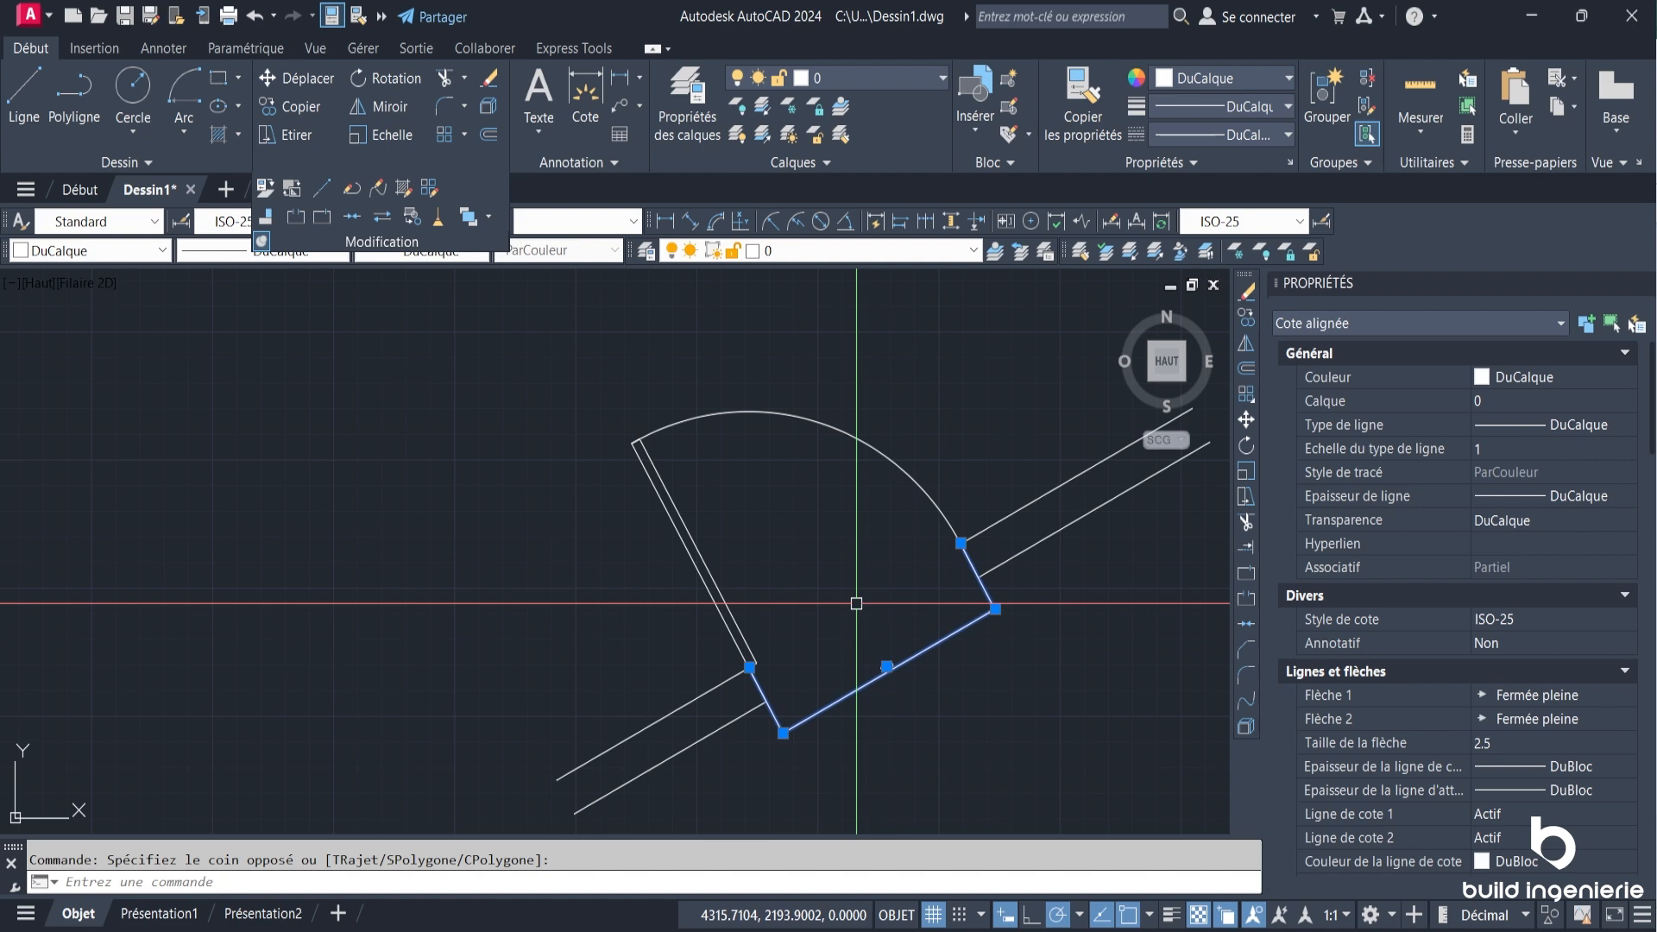
pyautogui.press('Delete')
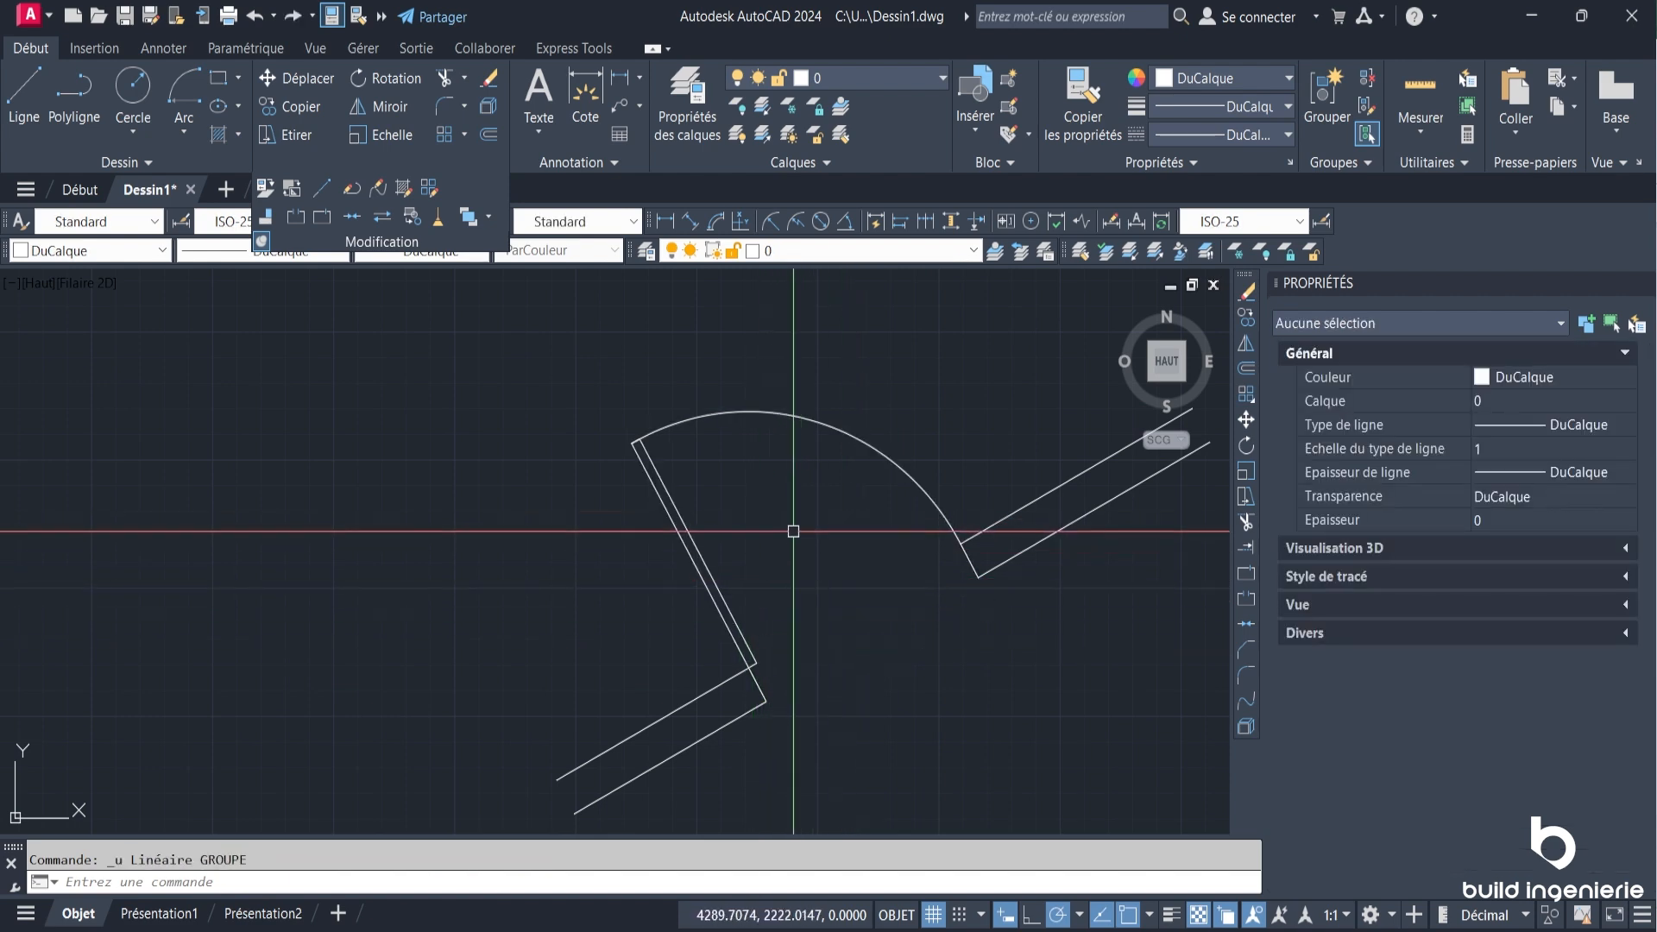
# Undo the scaled alignment of the PORTE block.
pyautogui.hotkey('ctrl', 'z')
pyautogui.click(785, 458)
pyautogui.press('Escape')
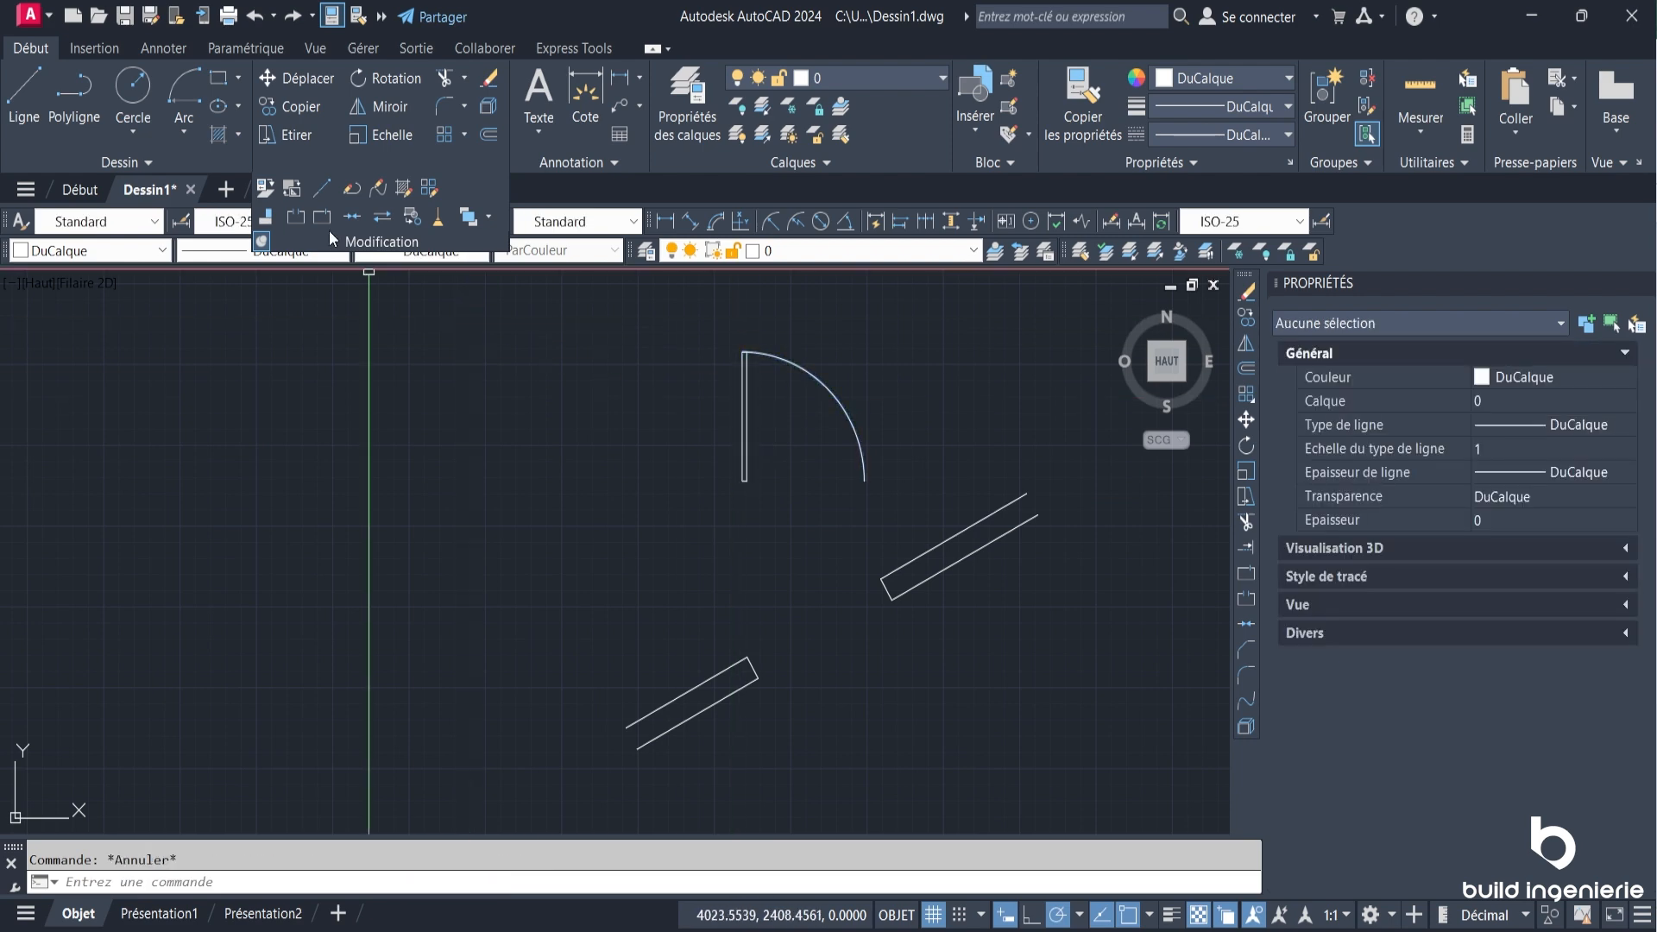
# Align the PORTE block by the leaf's lower-left corner and the arc's lower end to the wall gap's upper corners, without scaling.
pyautogui.click(263, 214)
pyautogui.click(816, 517)
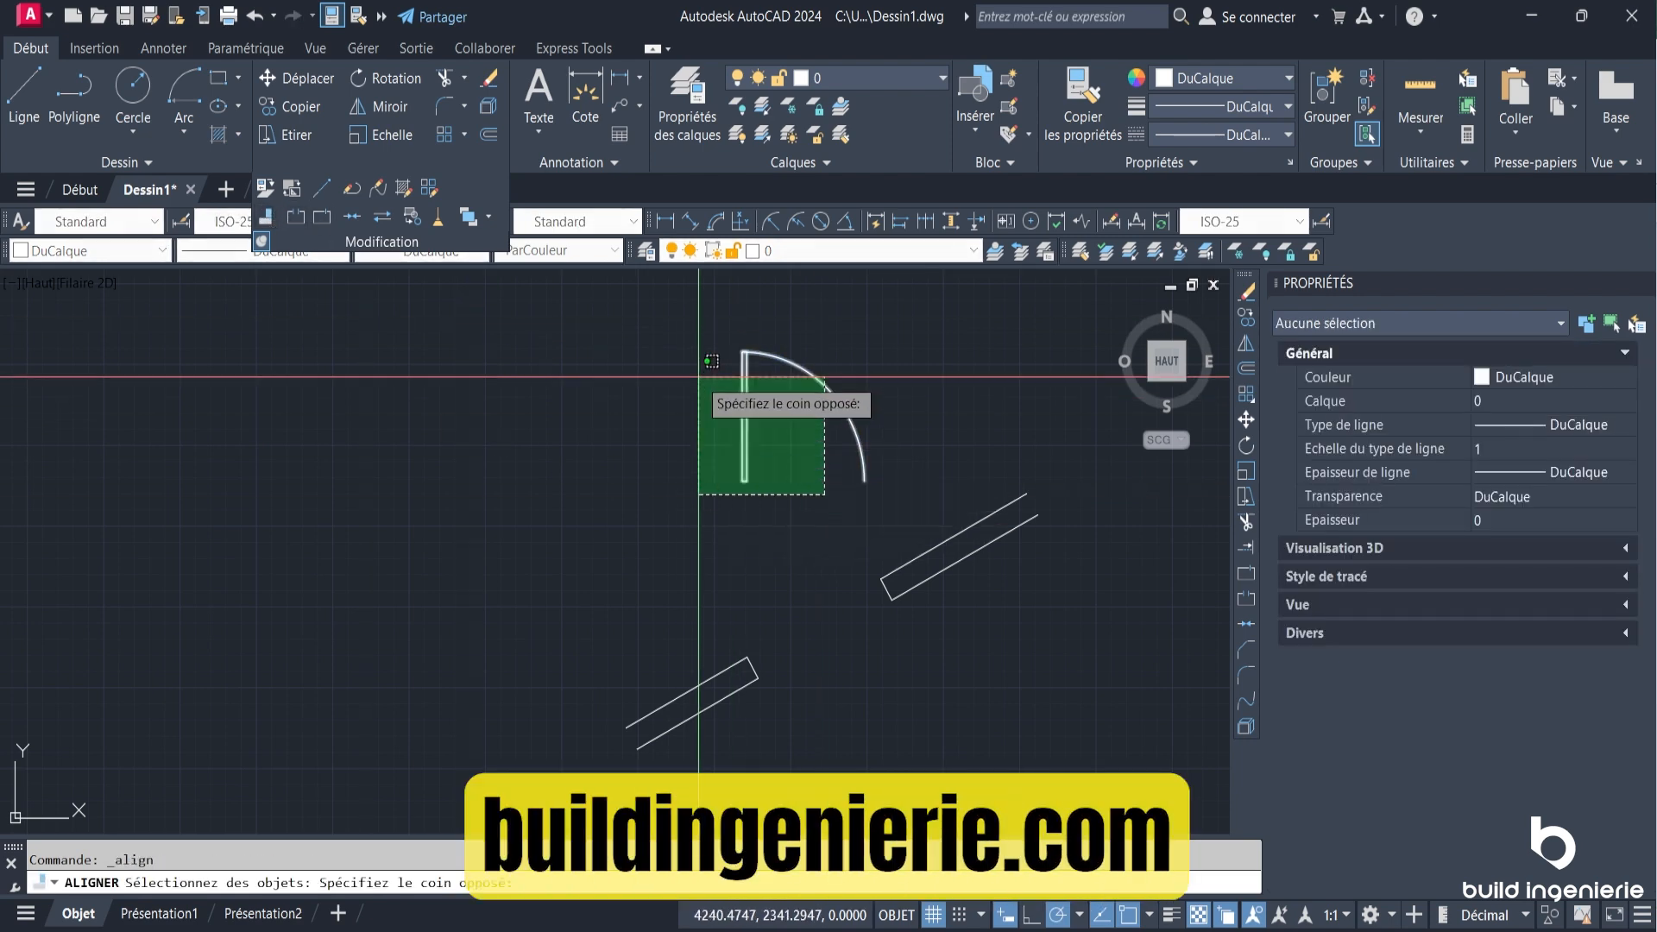
pyautogui.click(699, 376)
pyautogui.press('Return')
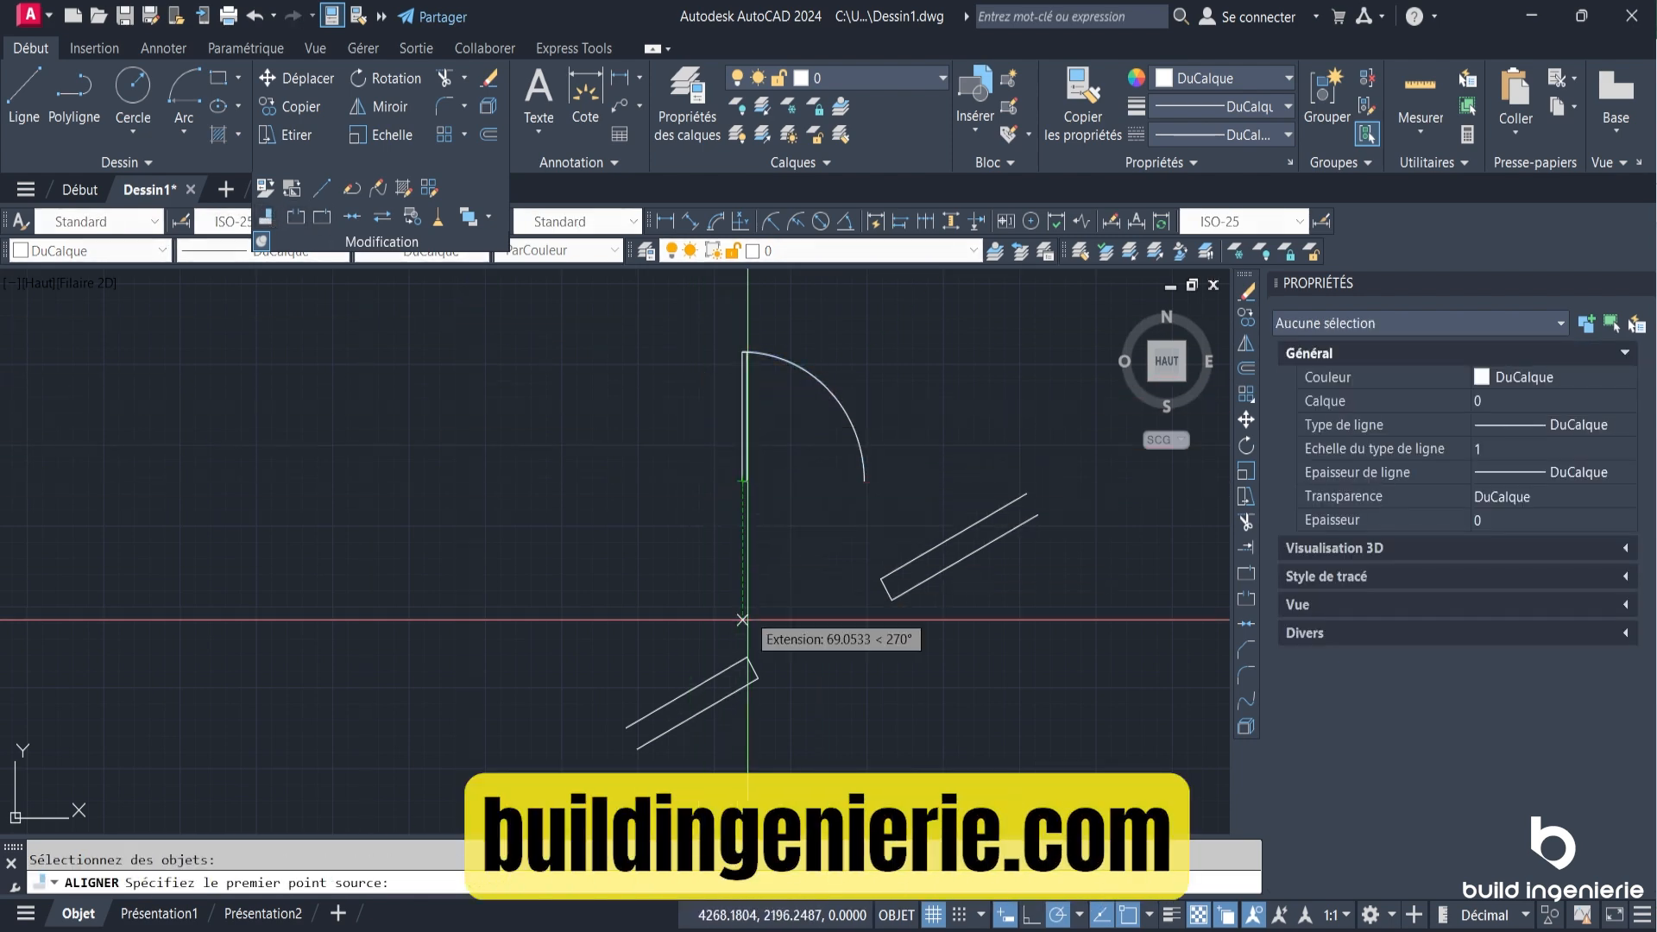
pyautogui.click(732, 492)
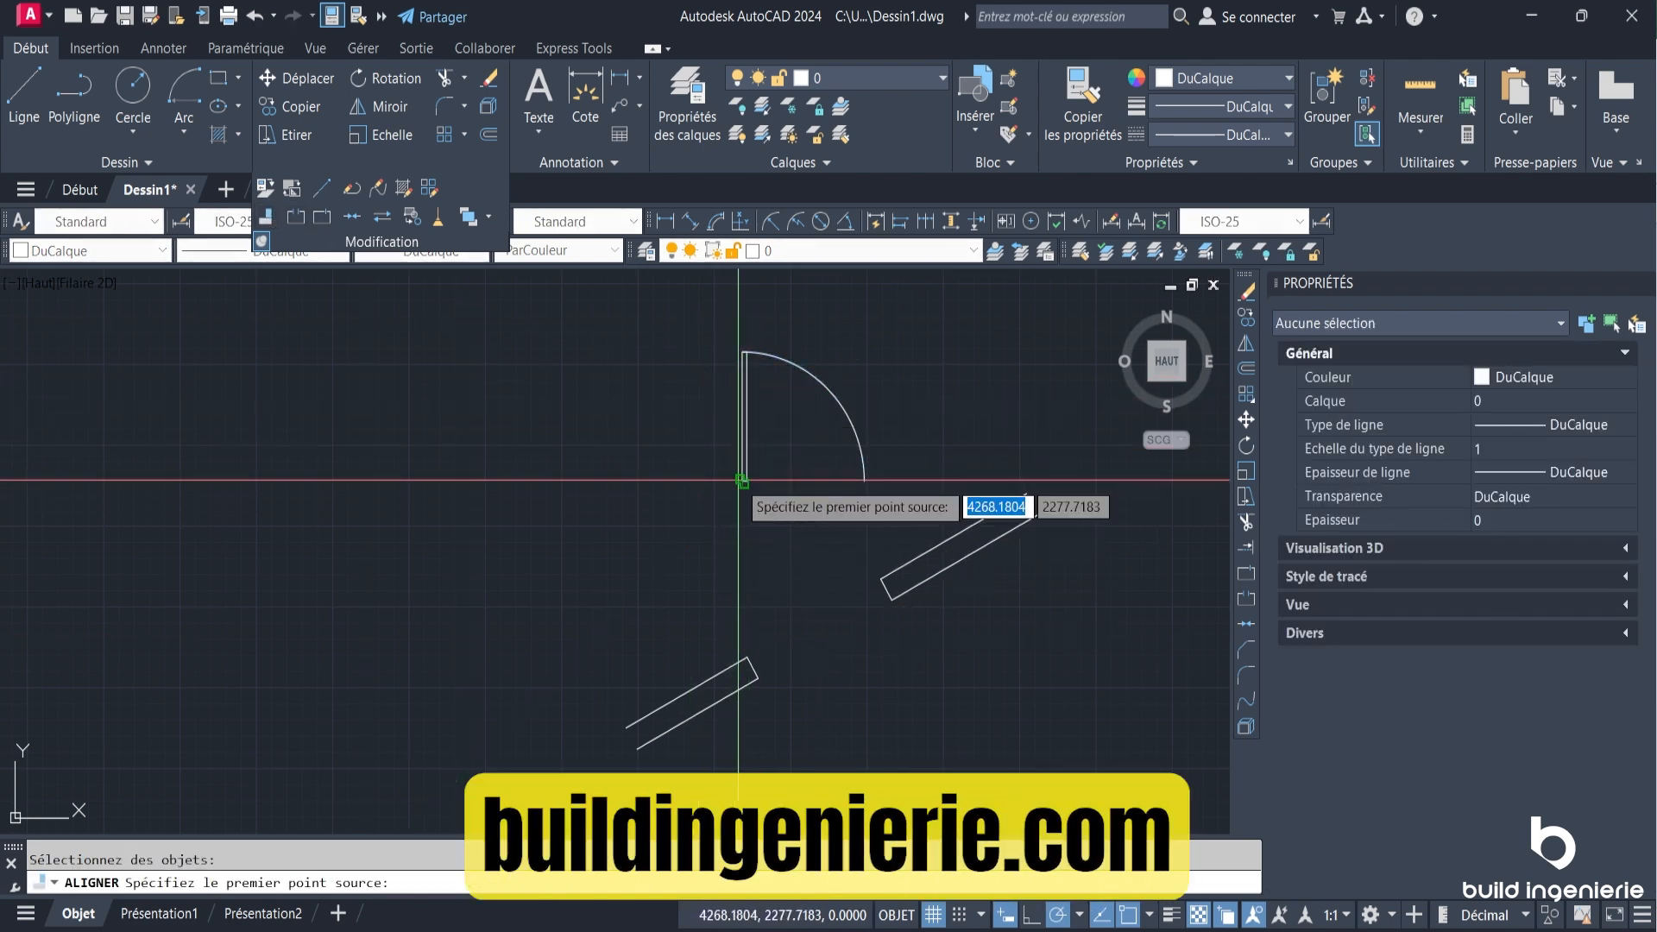
pyautogui.click(747, 658)
pyautogui.click(862, 480)
pyautogui.click(881, 576)
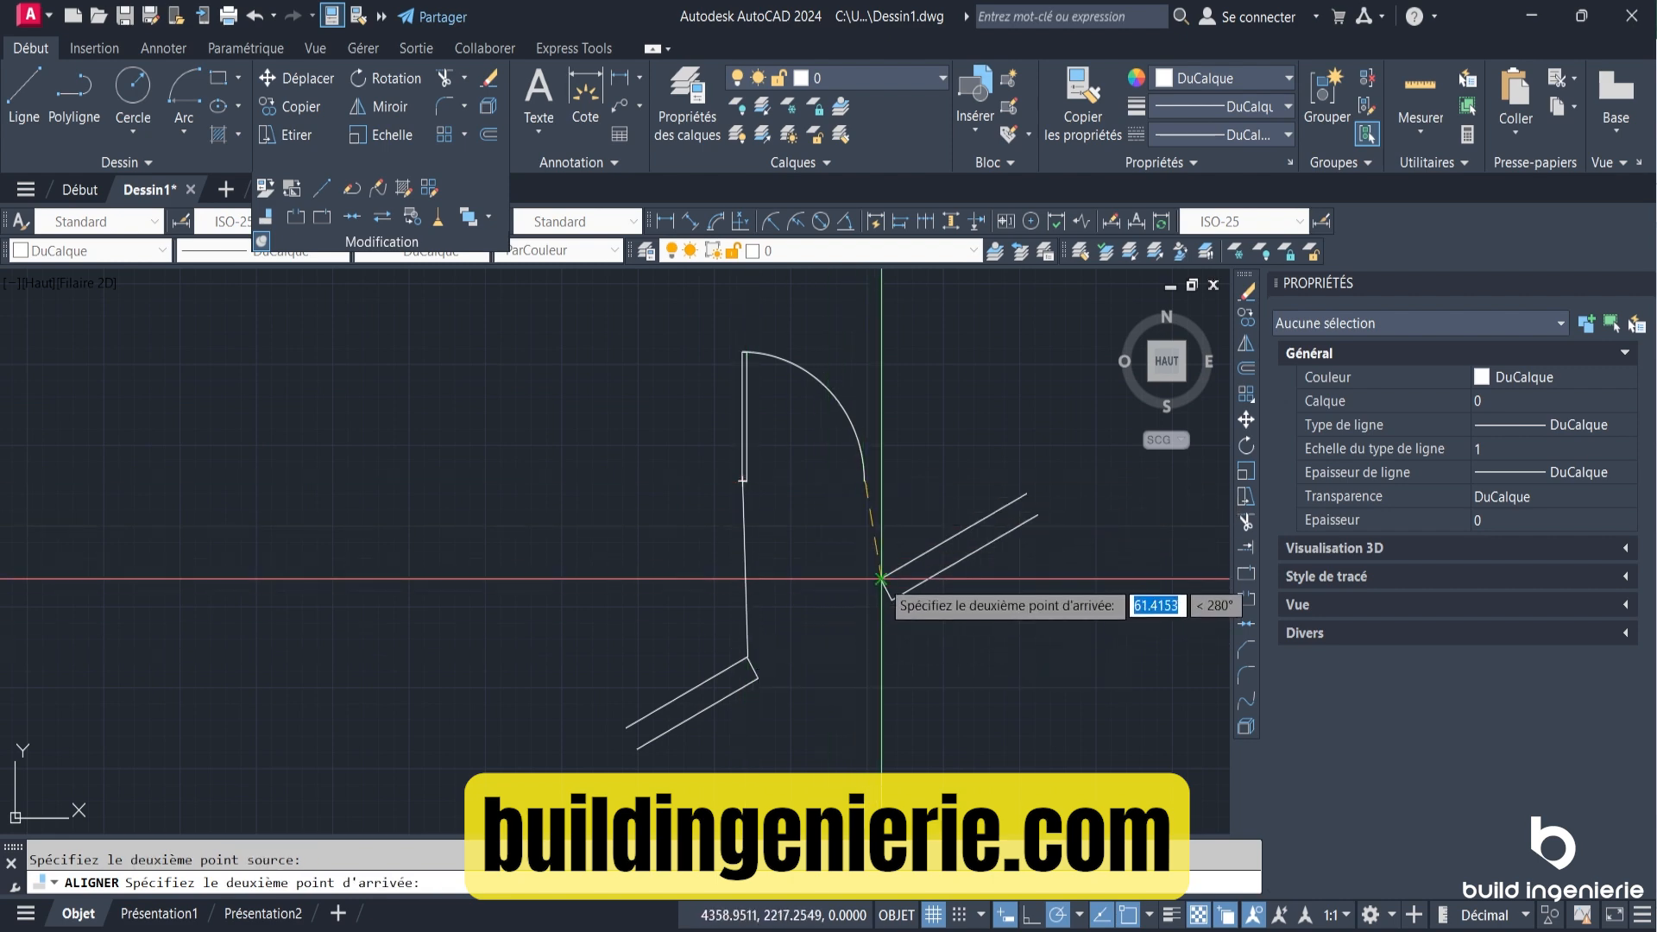
pyautogui.press('Return')
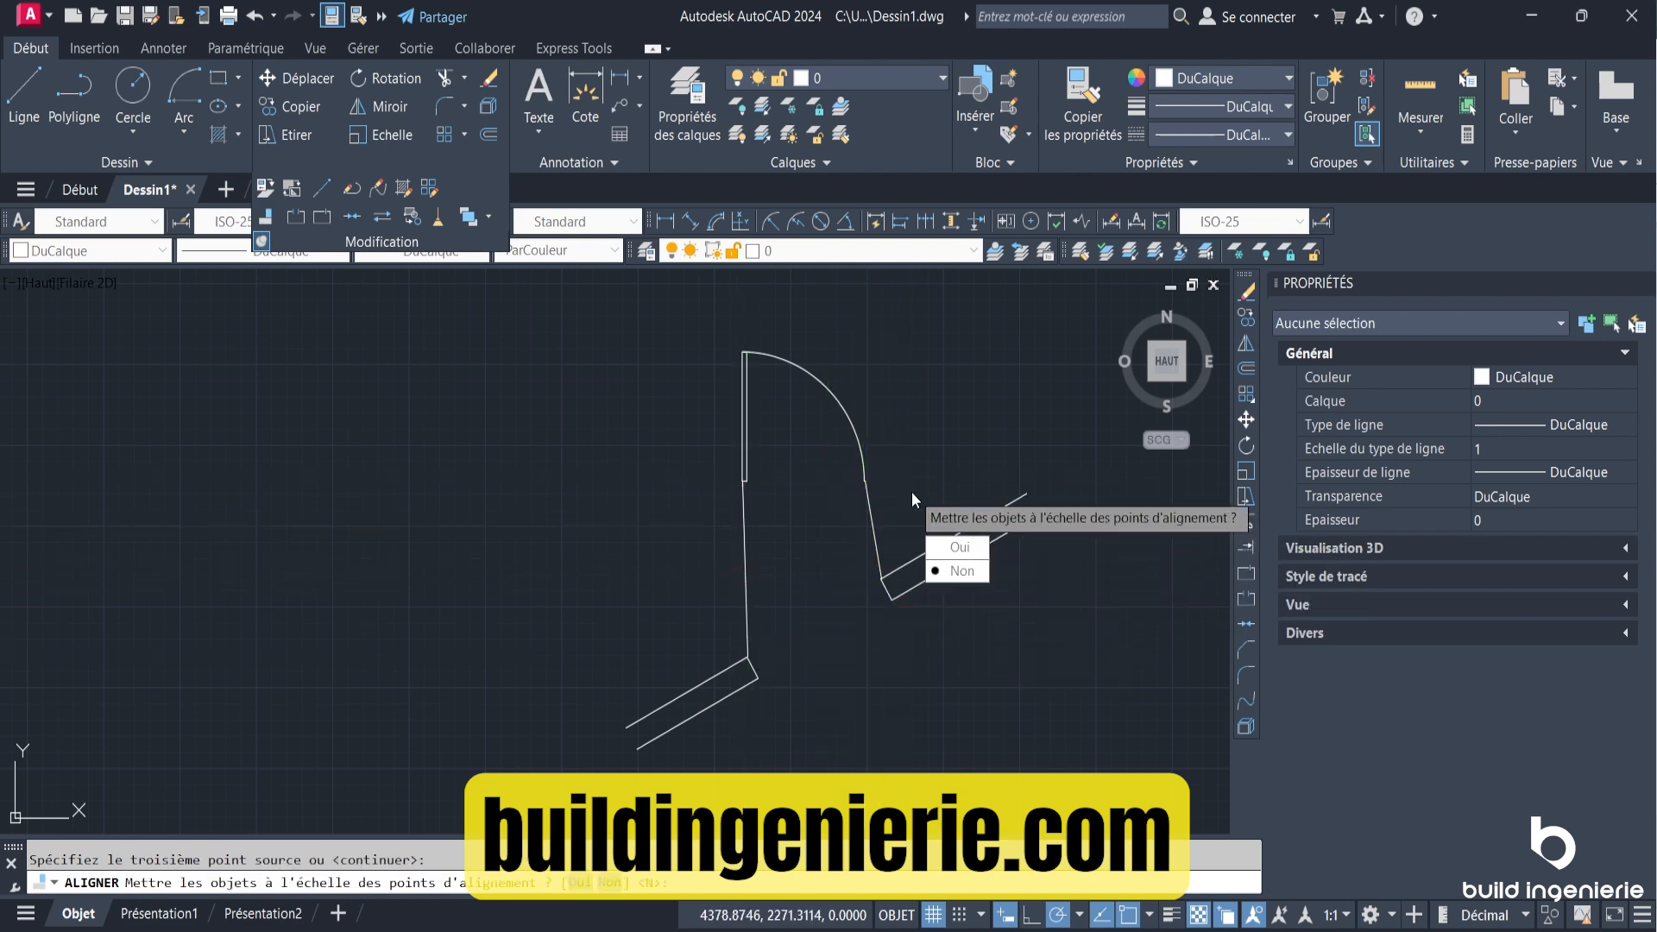
pyautogui.click(960, 572)
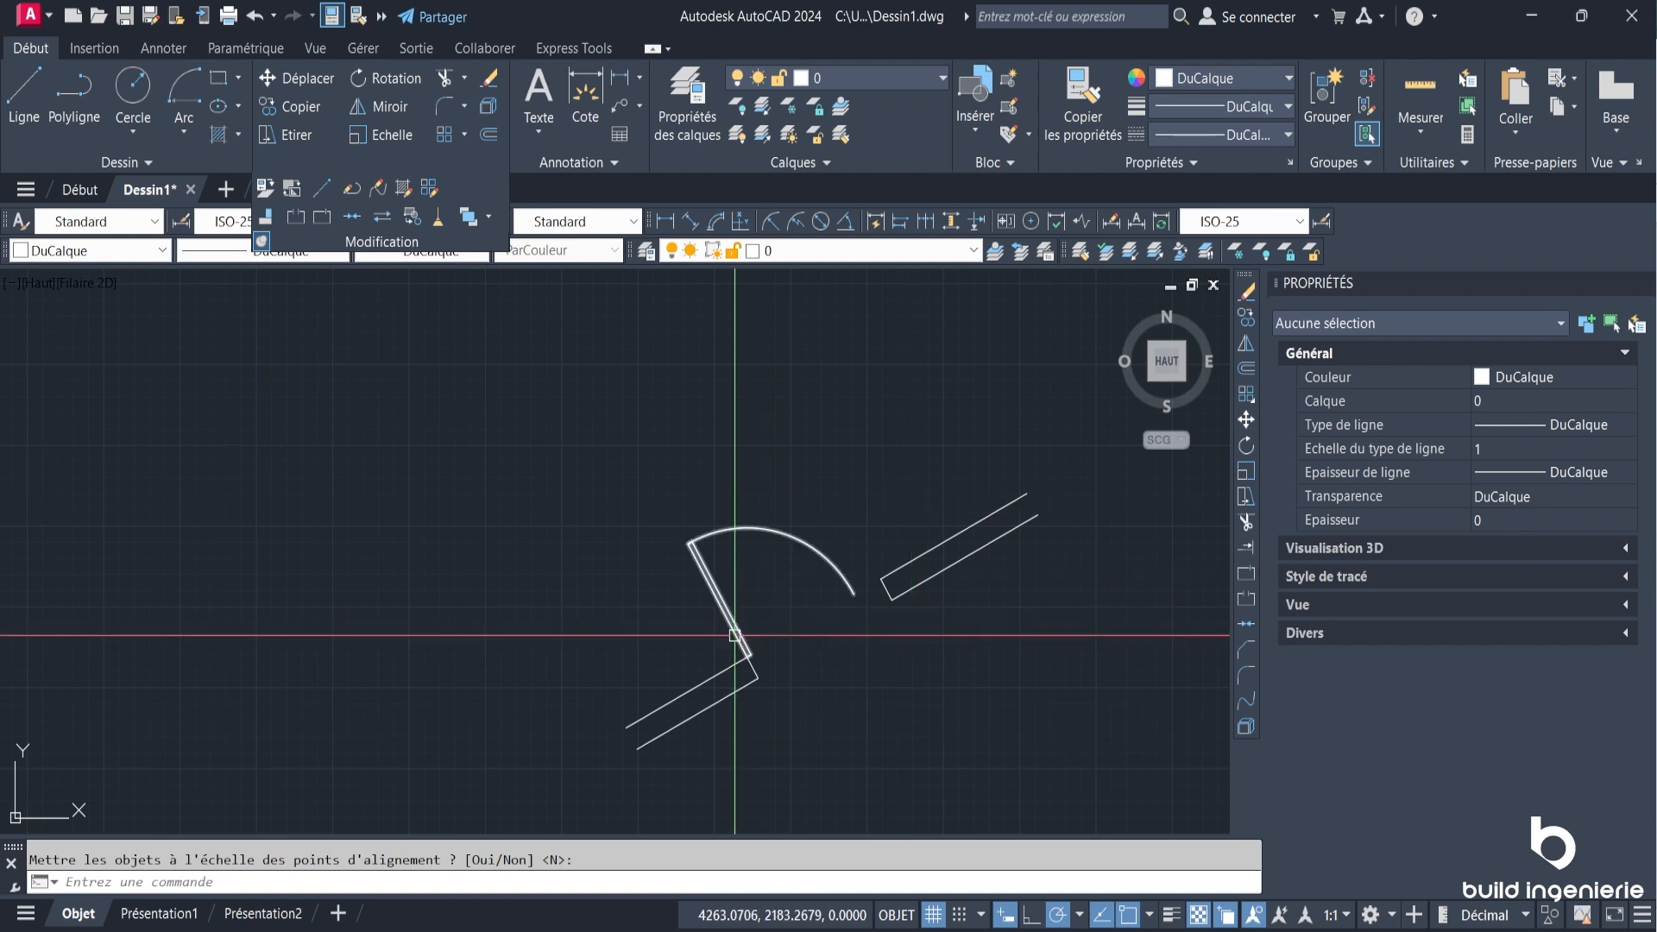